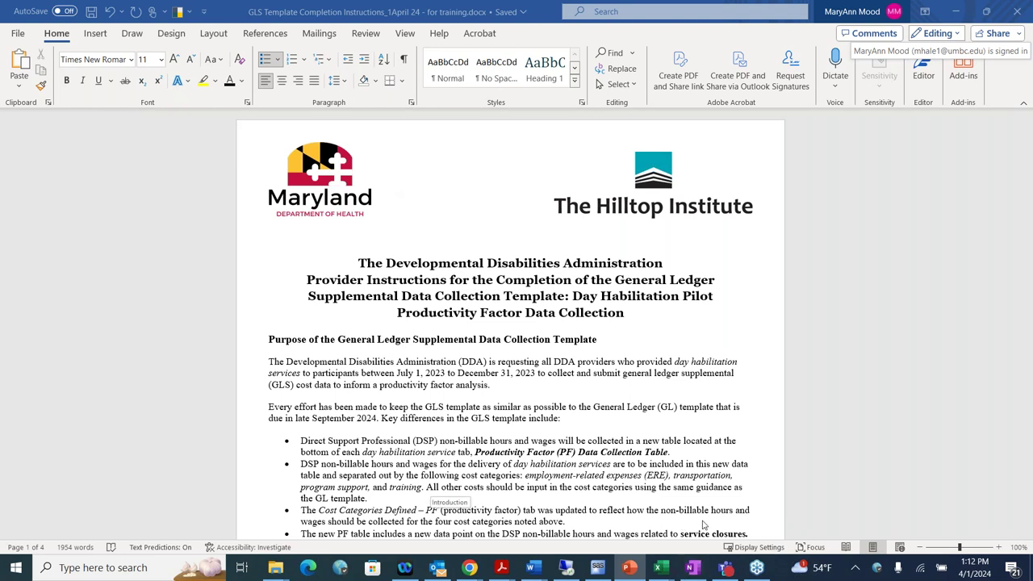
Step: Skim the GLS template completion instructions, from the purpose section through the cell-entry guidance and back to billable and non-billable time
scroll(798, 365, down, 1)
scroll(797, 365, down, 3)
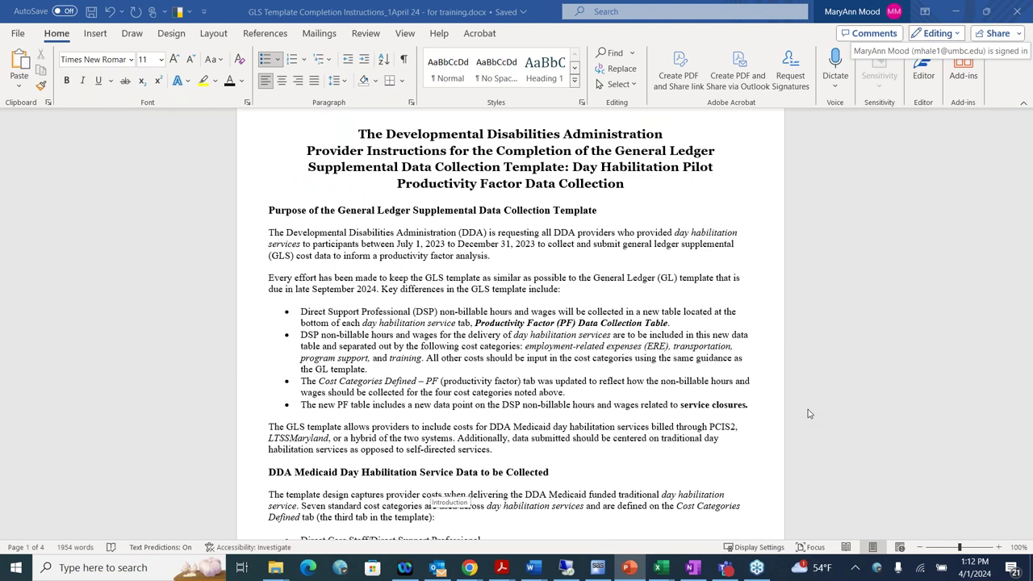
scroll(808, 413, down, 13)
scroll(810, 413, down, 8)
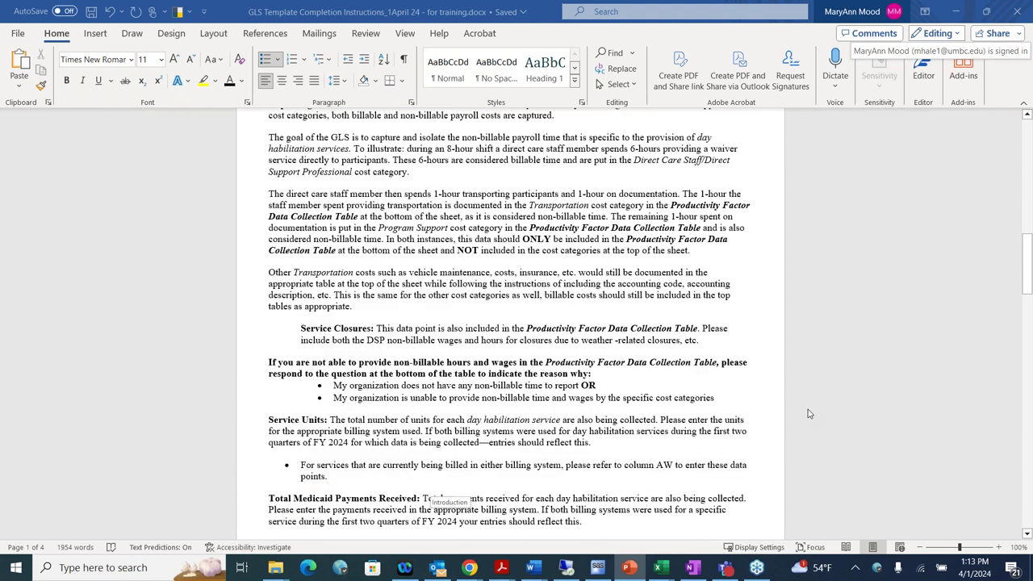
scroll(810, 413, down, 7)
scroll(810, 413, down, 12)
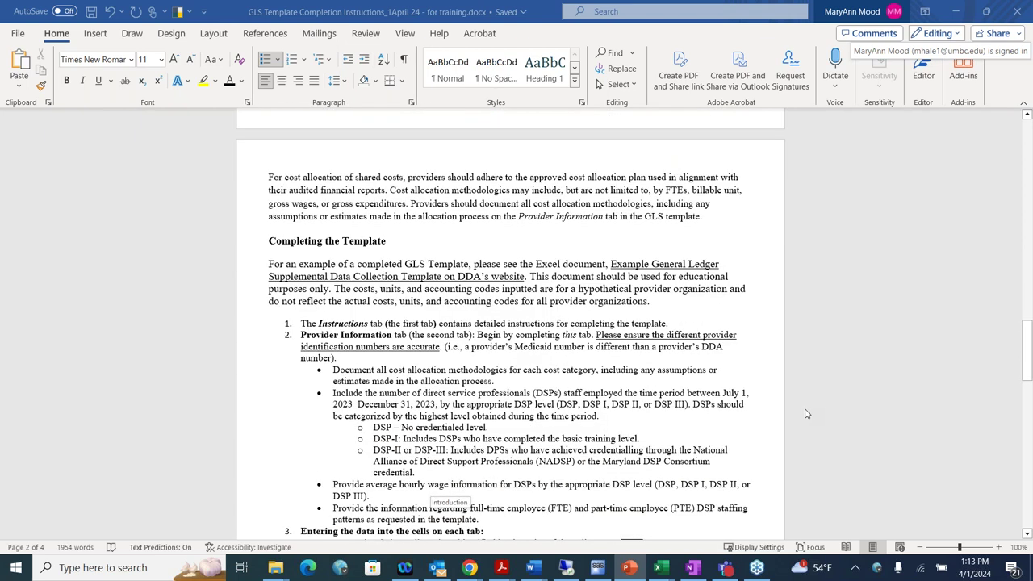
scroll(803, 415, down, 7)
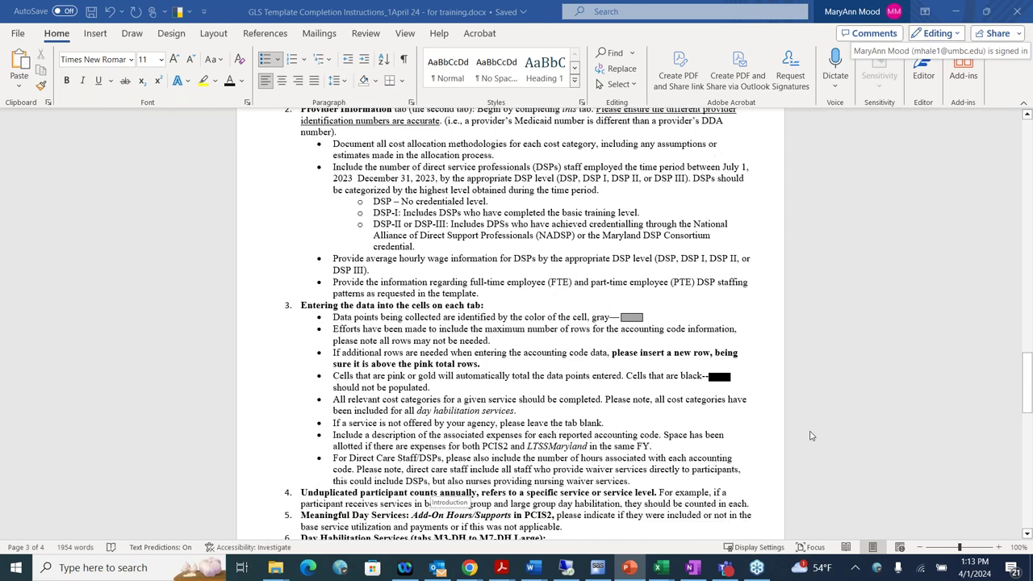
scroll(811, 435, down, 5)
scroll(811, 436, up, 20)
scroll(818, 415, up, 6)
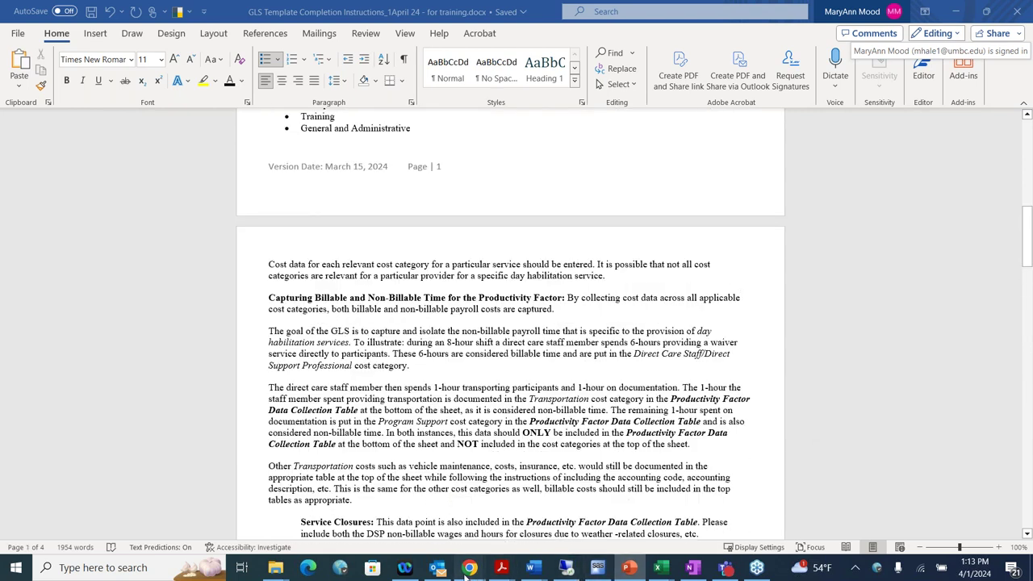
Step: Switch to Chrome and review the GLS Productivity Factor resource links on the GL Data Collection Tool page
mouse_move(466, 570)
click(720, 534)
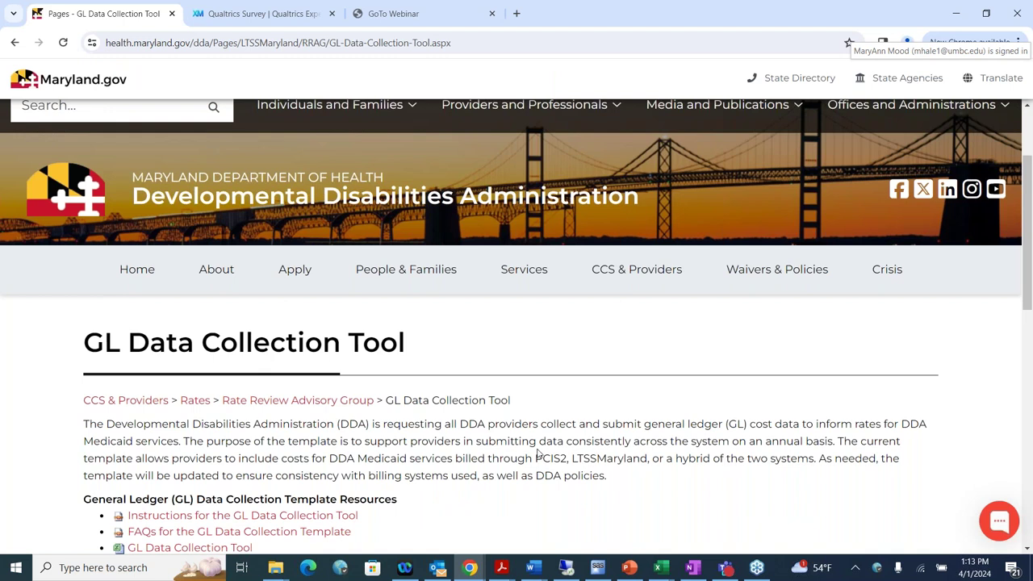
scroll(537, 455, down, 2)
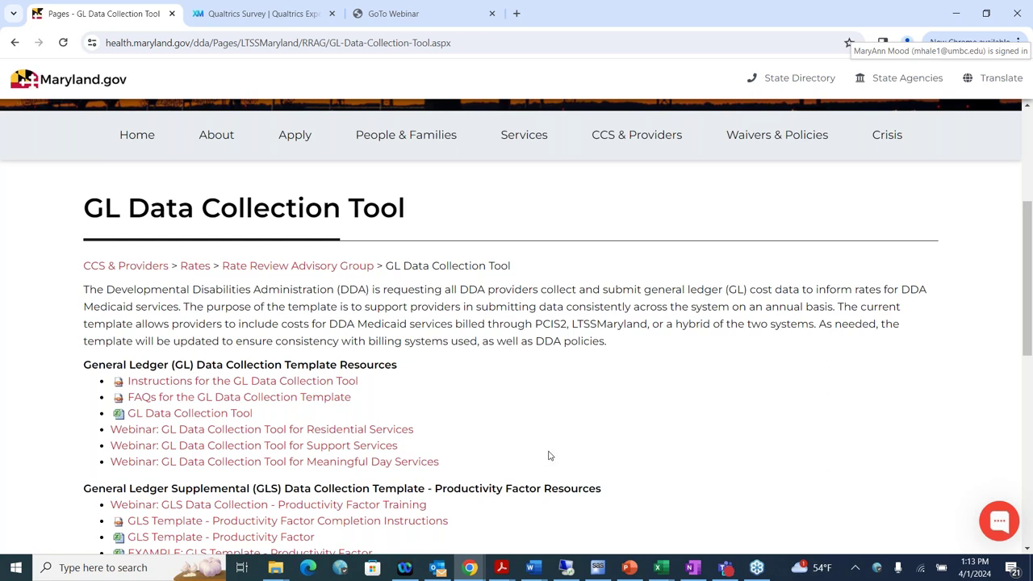
scroll(541, 452, down, 2)
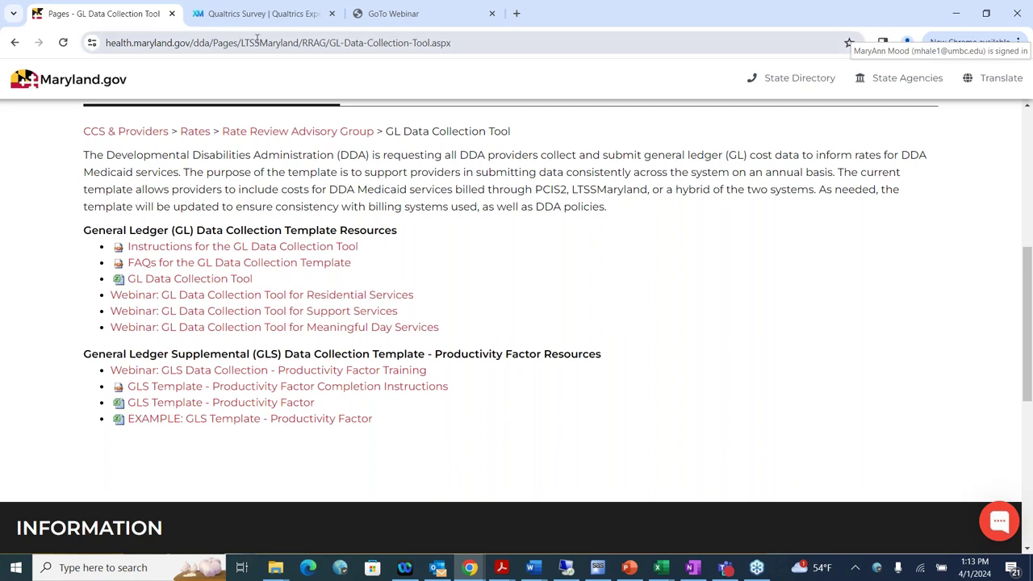
Step: Review the Qualtrics GLS template submission form, from the provider and contact fields through the file upload and signature box
click(240, 16)
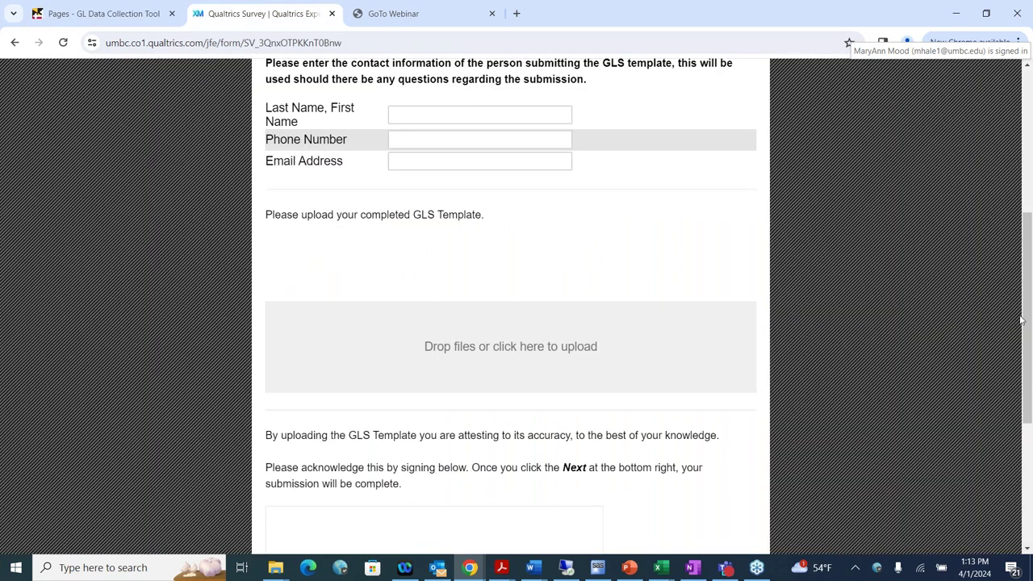
scroll(1030, 318, up, 4)
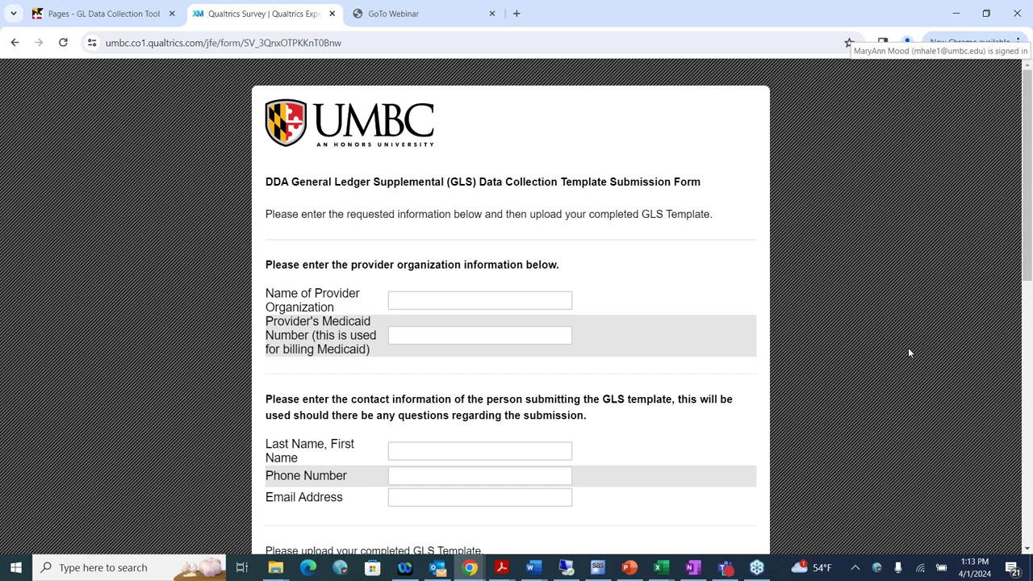
scroll(908, 366, down, 1)
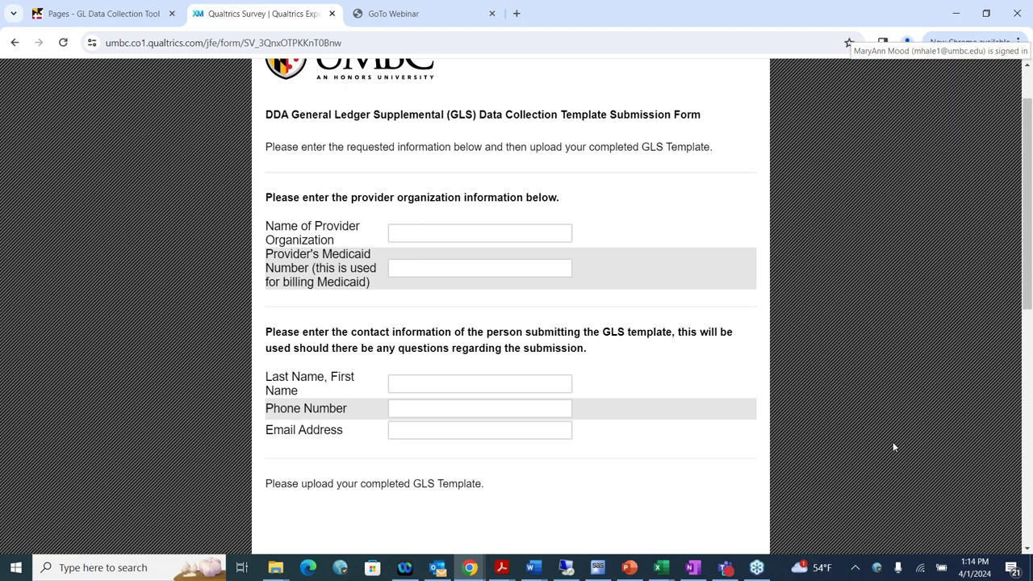
scroll(888, 433, down, 1)
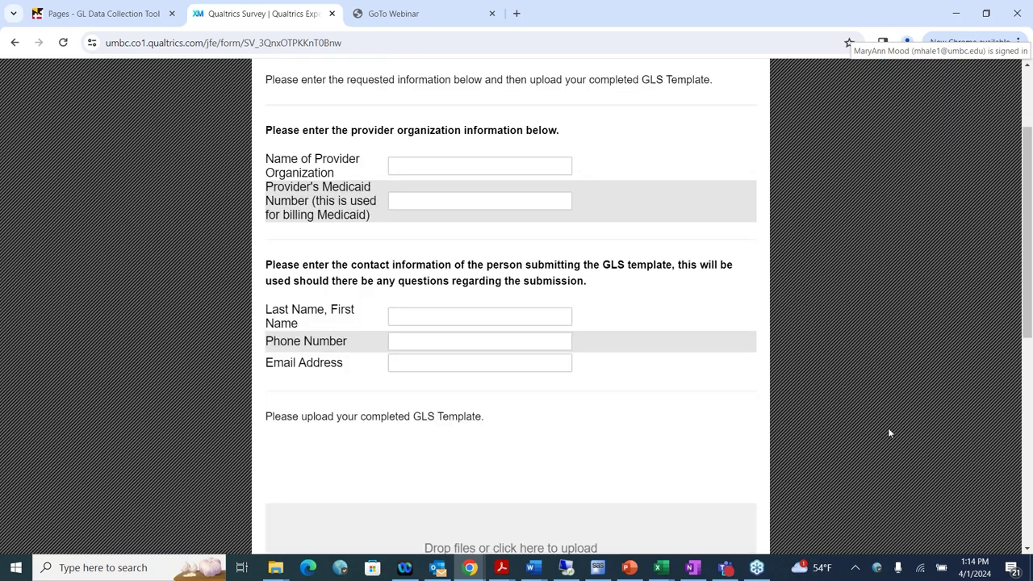
scroll(889, 433, down, 3)
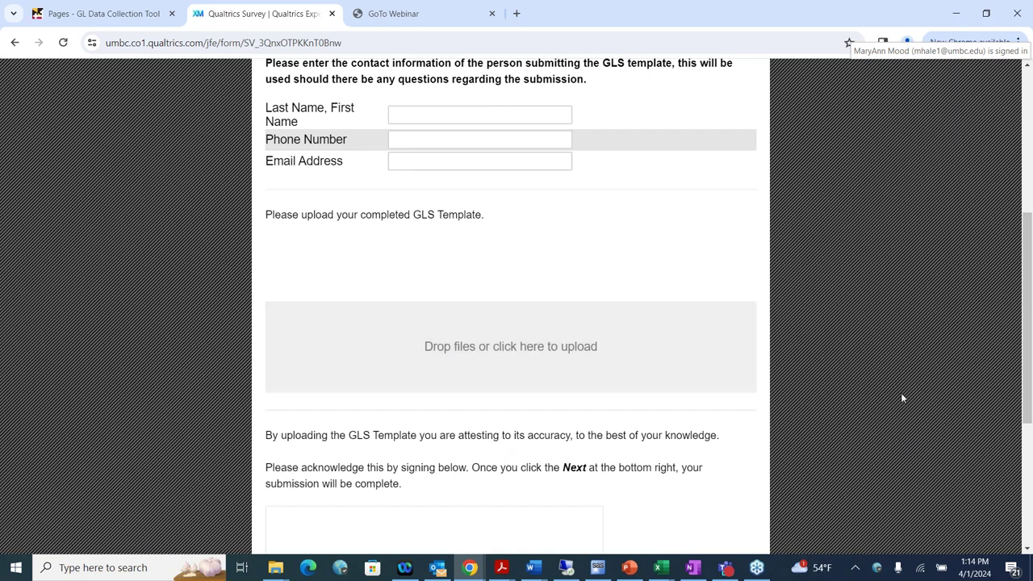
scroll(900, 393, down, 3)
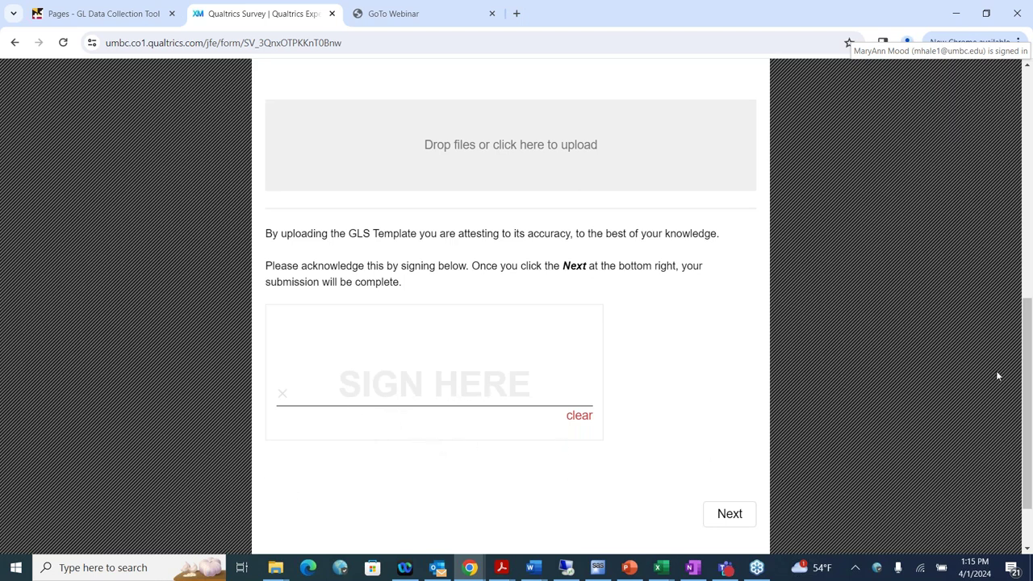
drag(1022, 345, 973, 126)
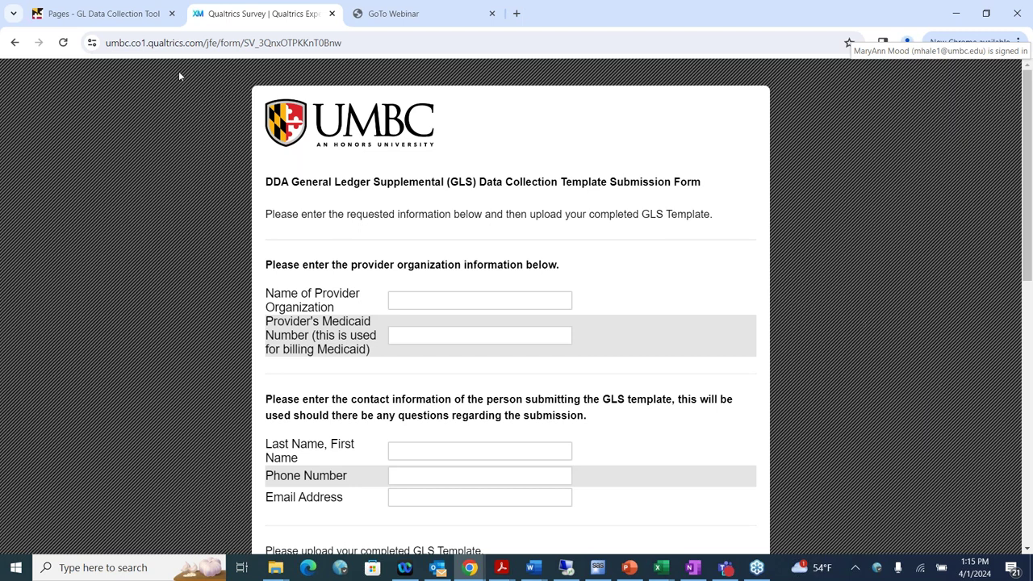
click(99, 16)
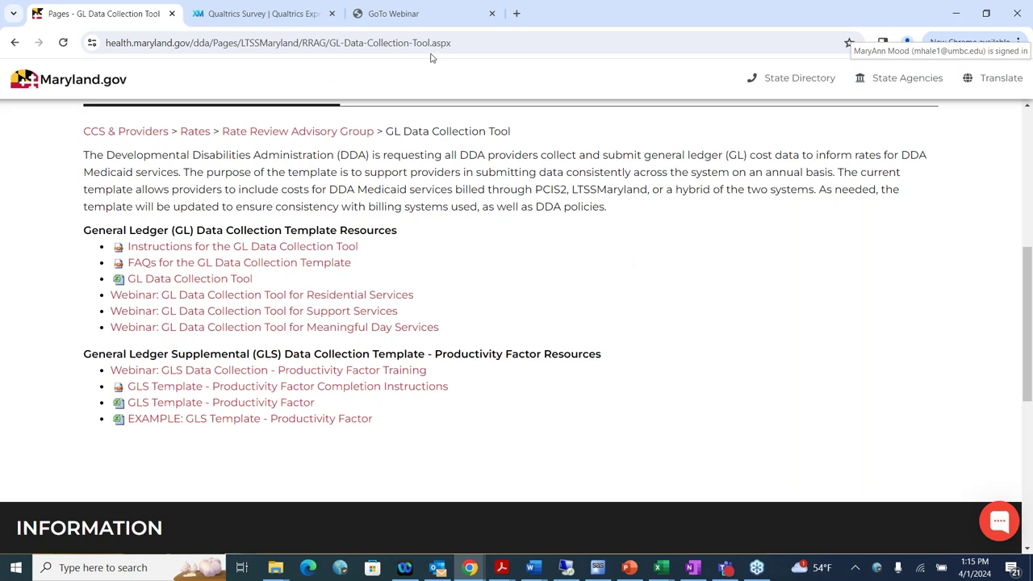
click(247, 15)
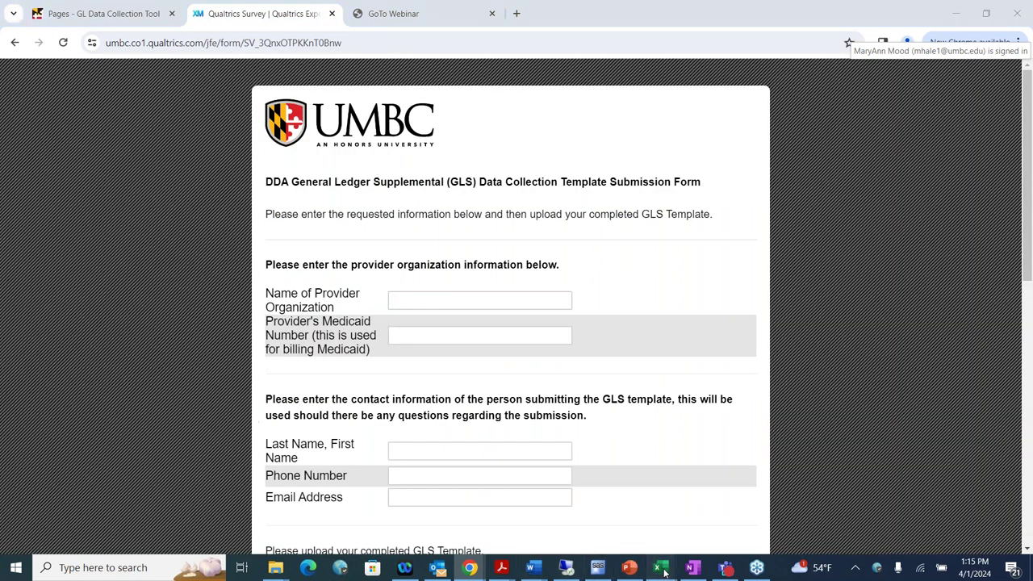
Step: Switch to the Productivity Factor training workbook in Excel and read the Instructions sheet's rate setting and data overview sections
mouse_move(661, 571)
click(851, 513)
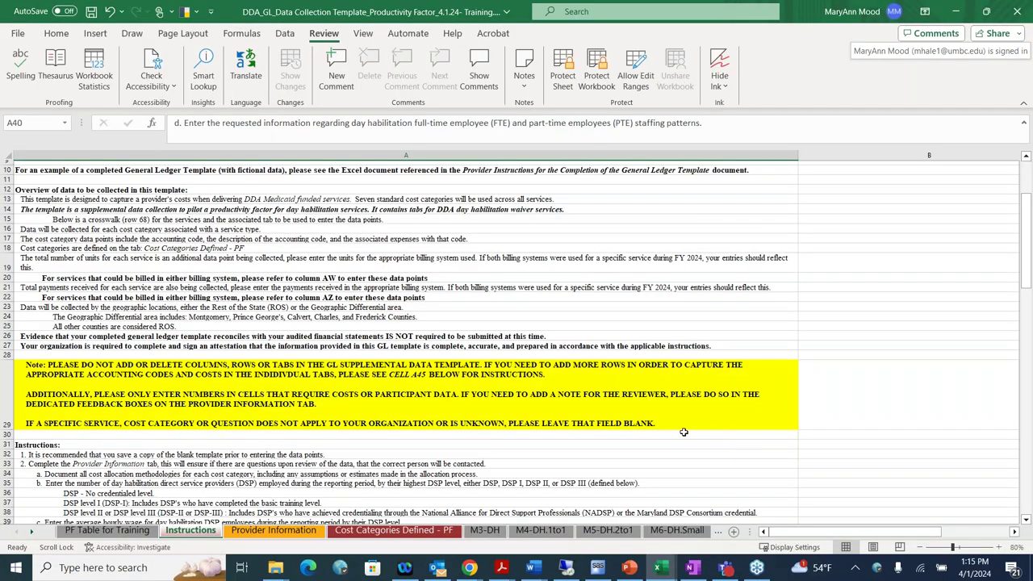
click(998, 548)
click(998, 547)
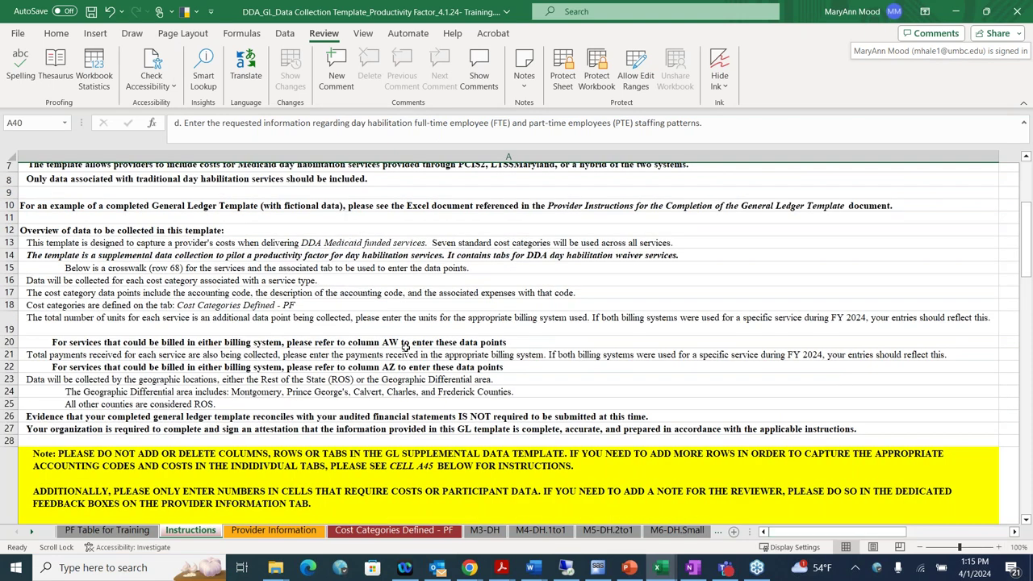
scroll(405, 345, up, 1)
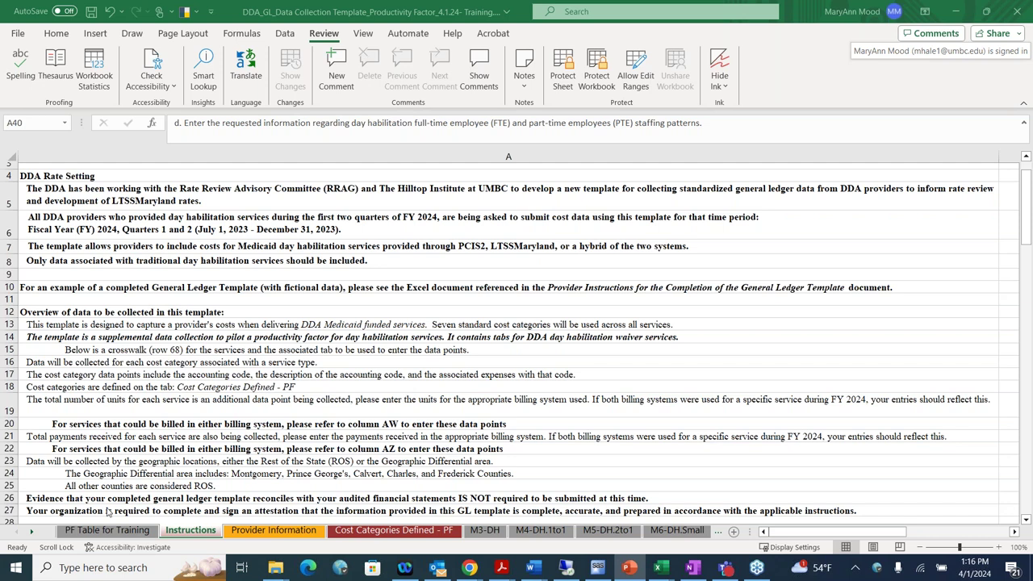
Step: On the PF Table for Training sheet, widen the DSP Non-Billable Hours and DSP Non-Billable Wages columns
click(108, 533)
scroll(855, 373, down, 1)
scroll(872, 388, up, 1)
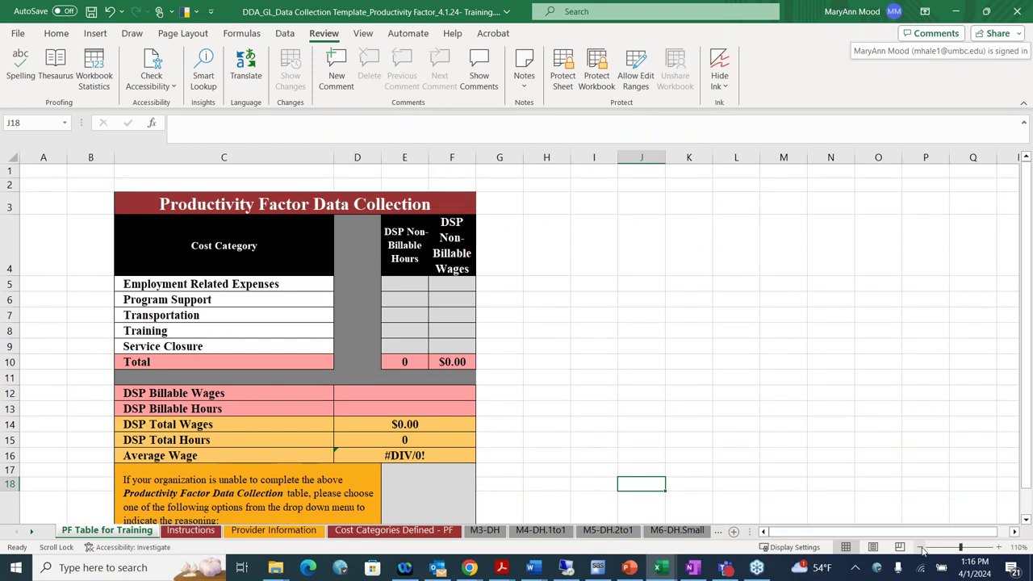
click(920, 547)
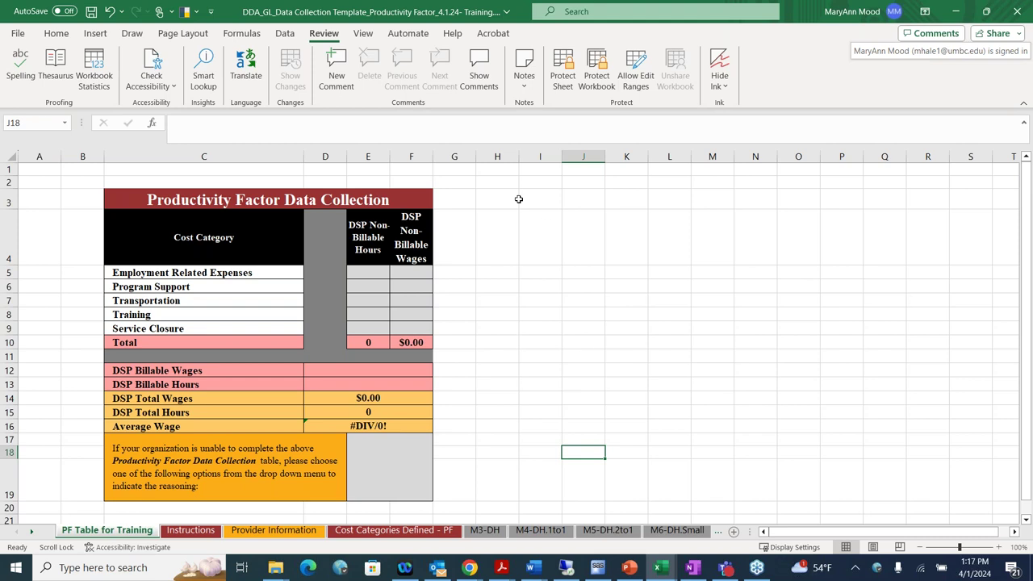
drag(389, 155, 478, 156)
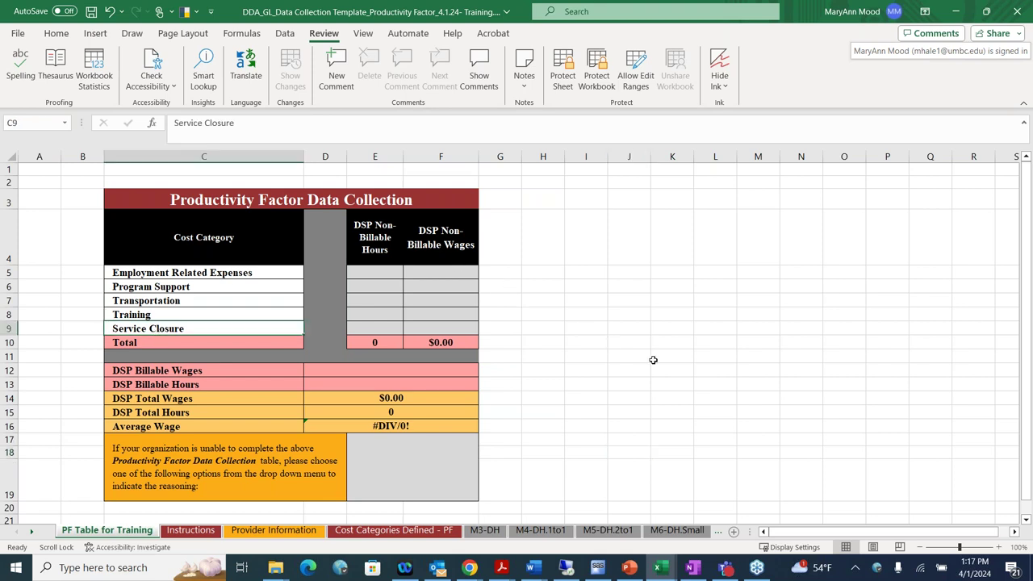
Step: Select the Service Closure category in the Productivity Factor Data Collection table
click(667, 382)
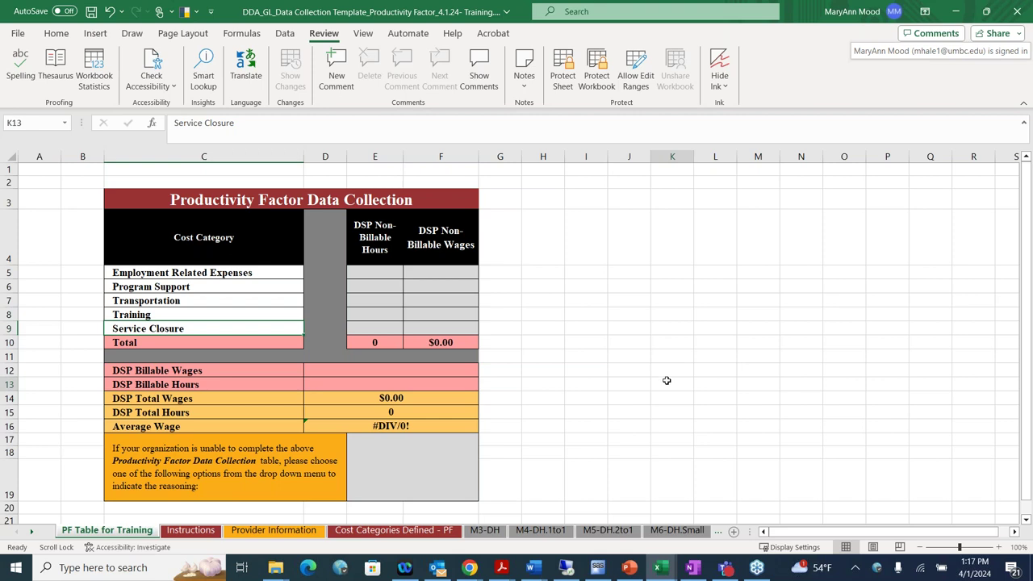
click(208, 328)
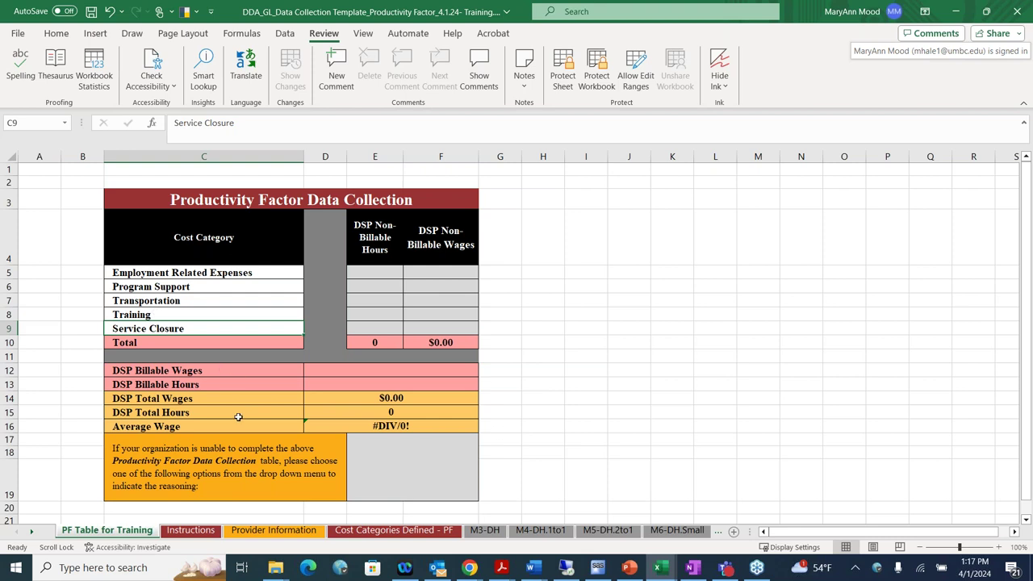
key(alt+Tab)
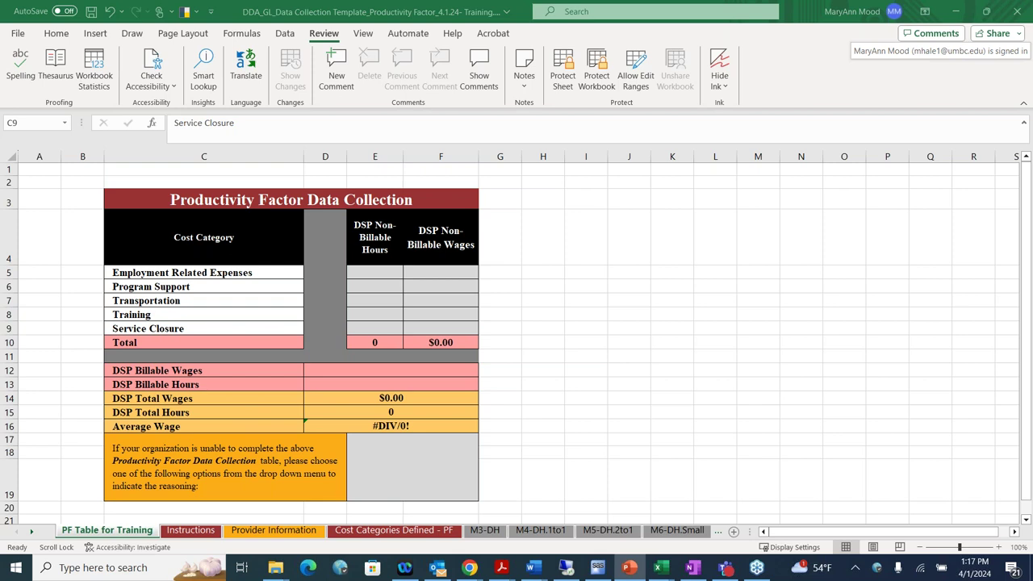
Step: Examine the Provider Information sheet's fields, from organization details and cost allocation through DSP levels and hourly wages
click(194, 532)
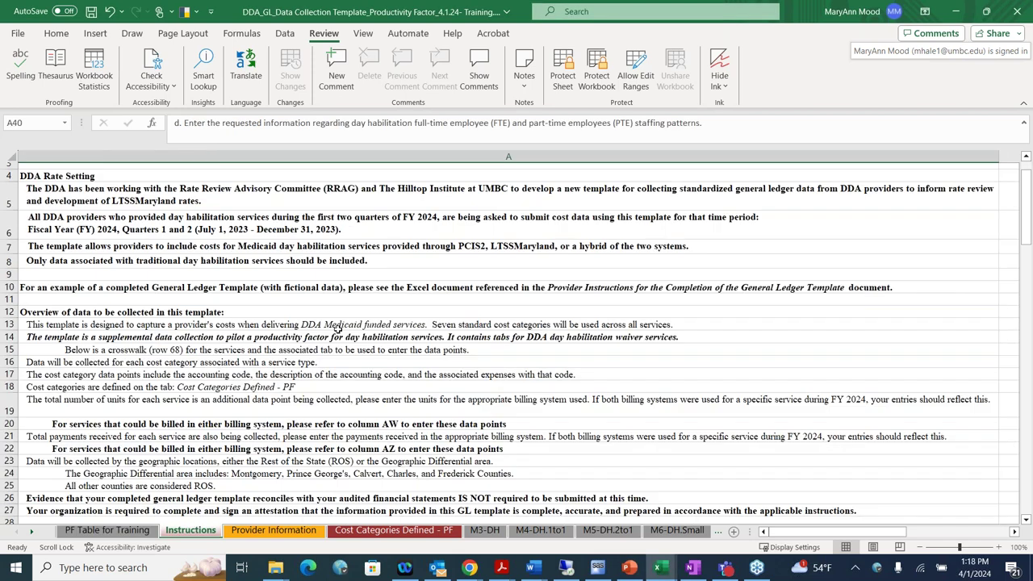
click(263, 531)
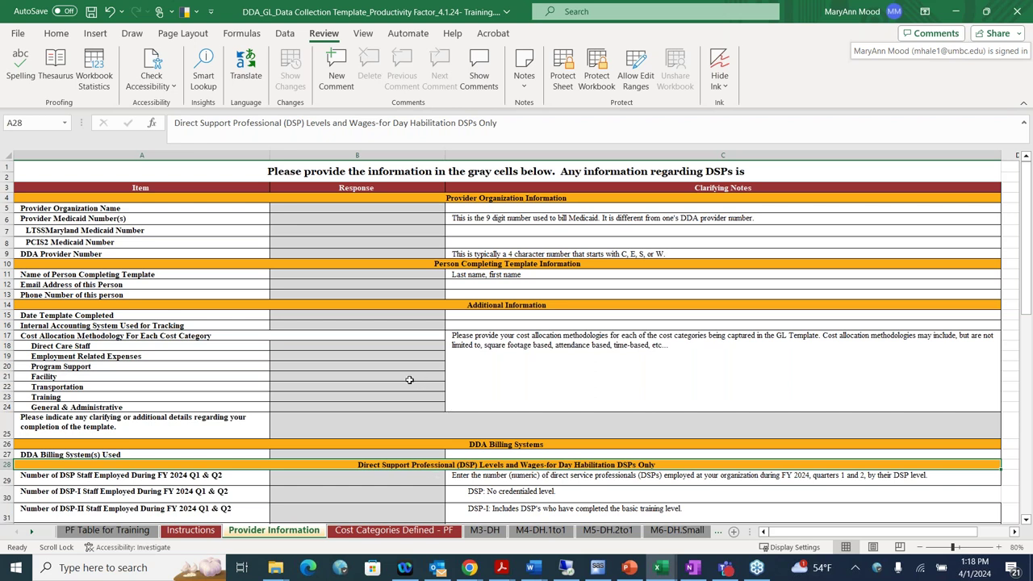
scroll(373, 308, down, 3)
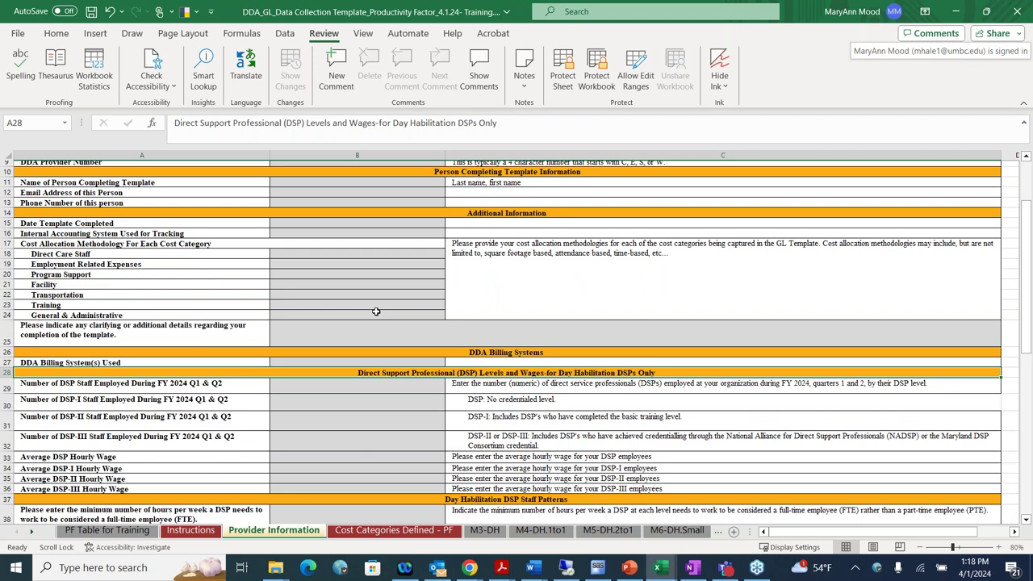
scroll(376, 311, up, 3)
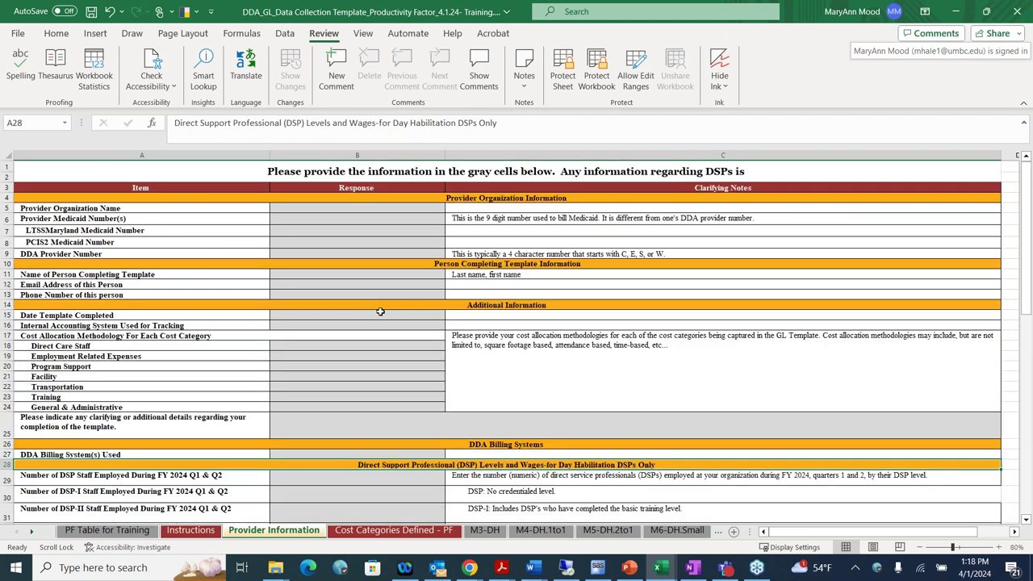
scroll(380, 323, down, 2)
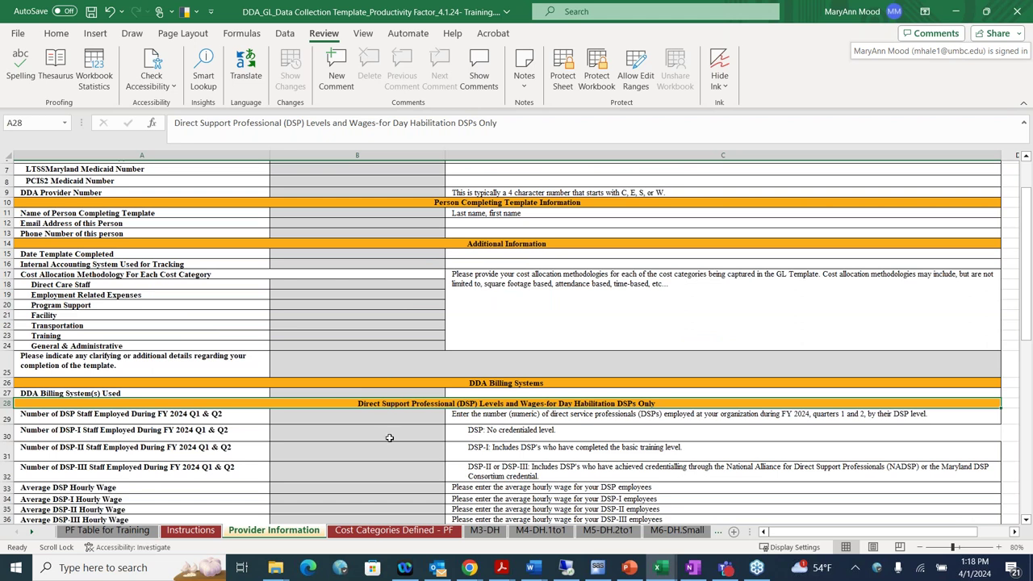
scroll(389, 437, down, 1)
scroll(388, 437, down, 1)
scroll(390, 427, up, 4)
scroll(390, 426, down, 2)
scroll(450, 338, up, 1)
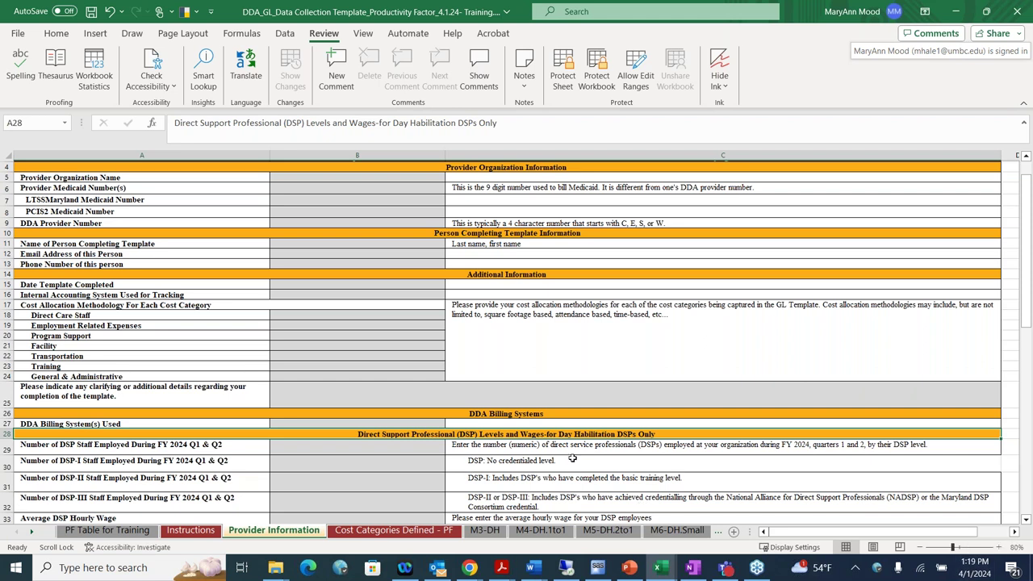
Step: Point out the Cost Allocation Methodology For Each Cost Category heading and its Direct Care Staff row
click(150, 335)
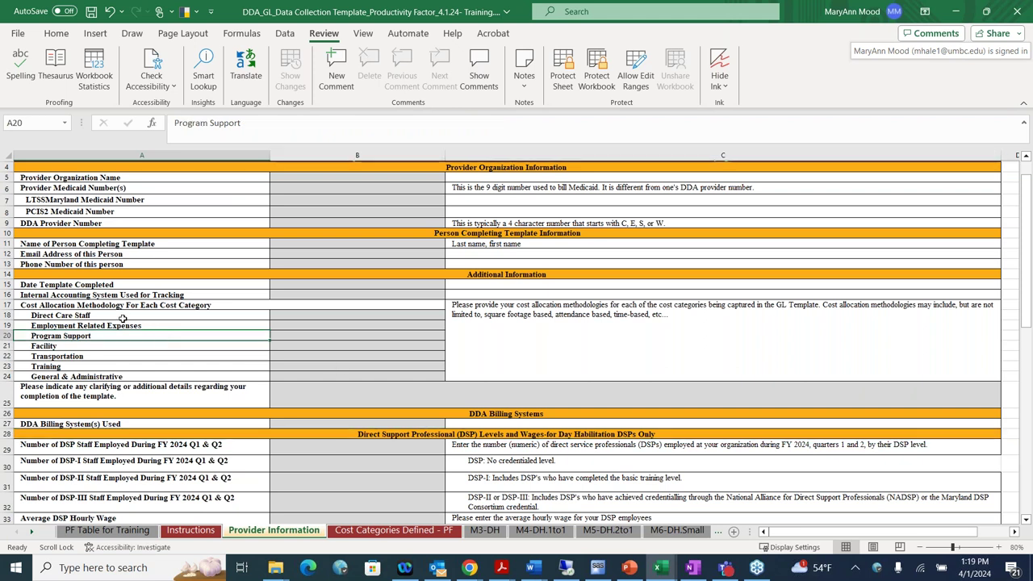
click(101, 305)
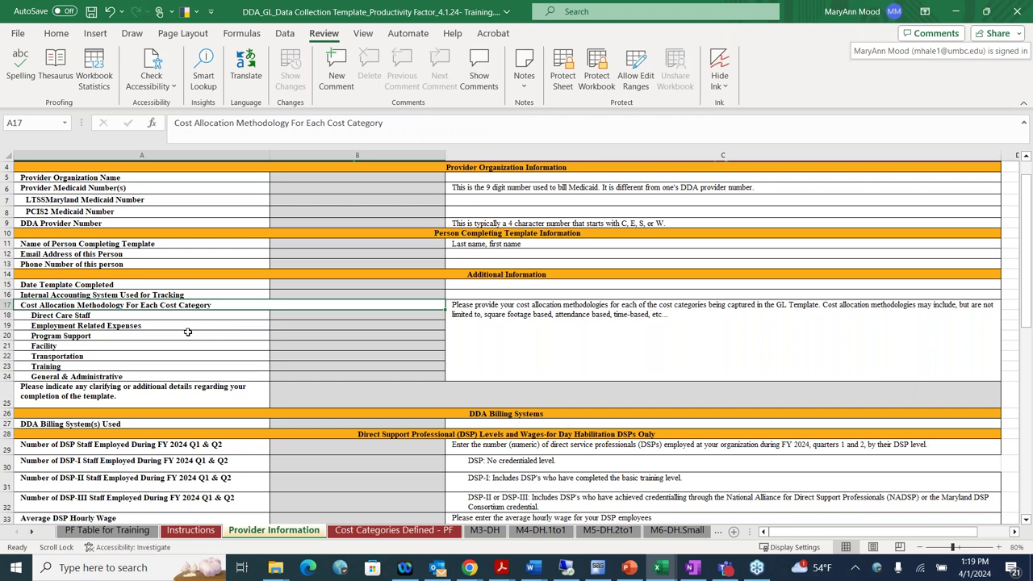
click(146, 318)
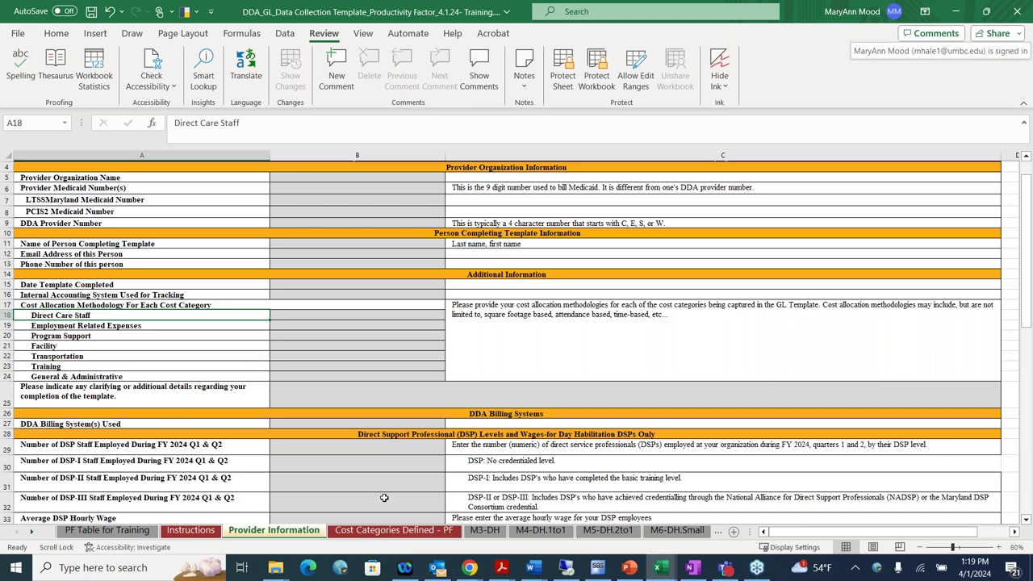
Step: Examine the M3-DH sheet from its Direct Care Staff and Employment Related Expenses tables down to the Productivity Factor Data Collection table
click(121, 538)
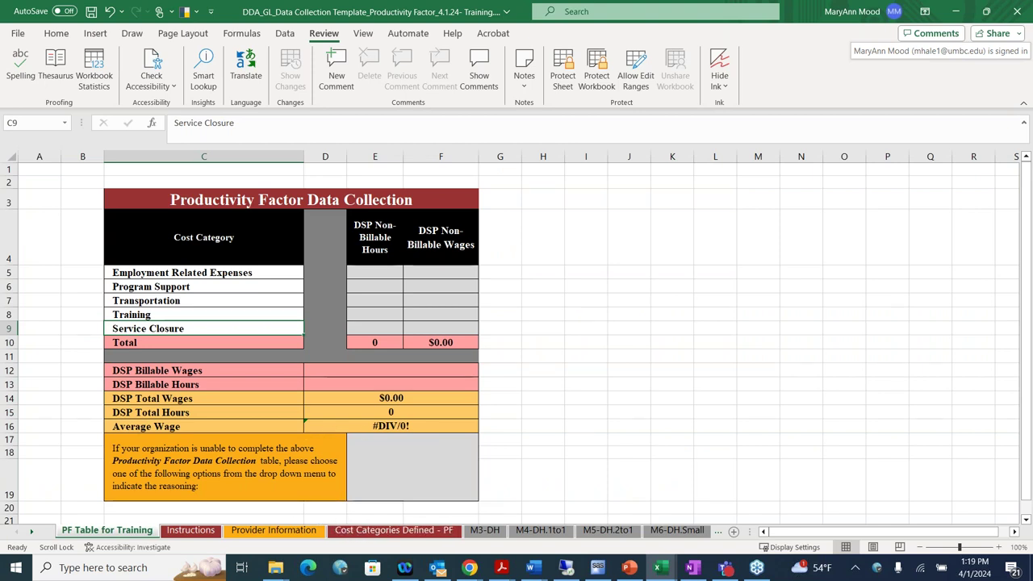
click(393, 533)
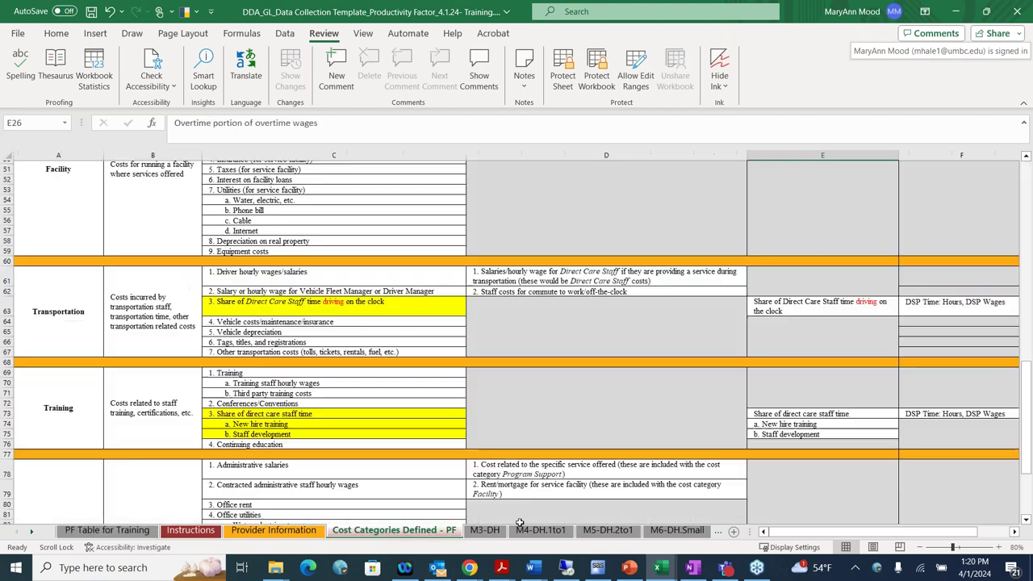
click(478, 530)
scroll(900, 368, up, 3)
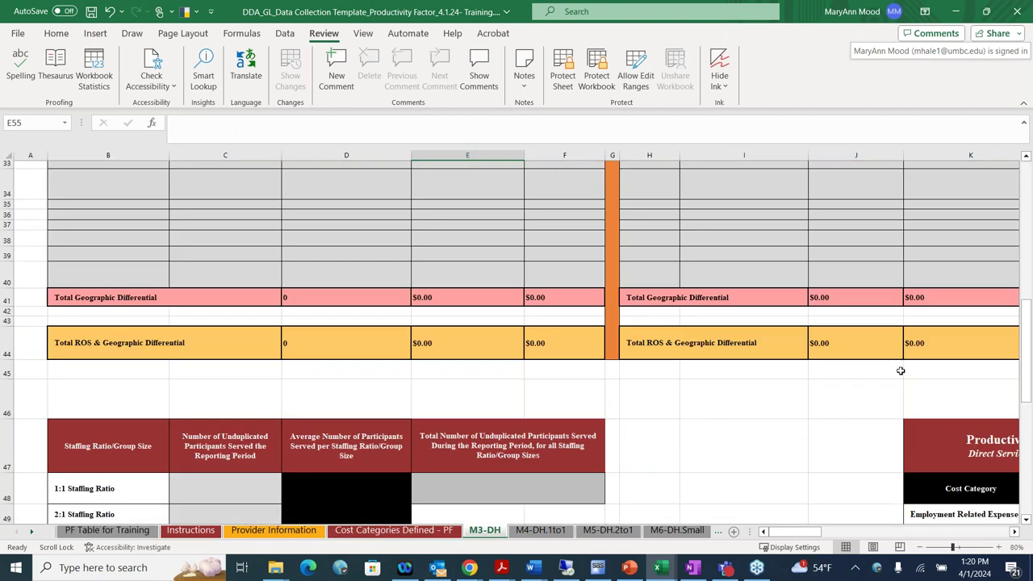
scroll(901, 368, up, 10)
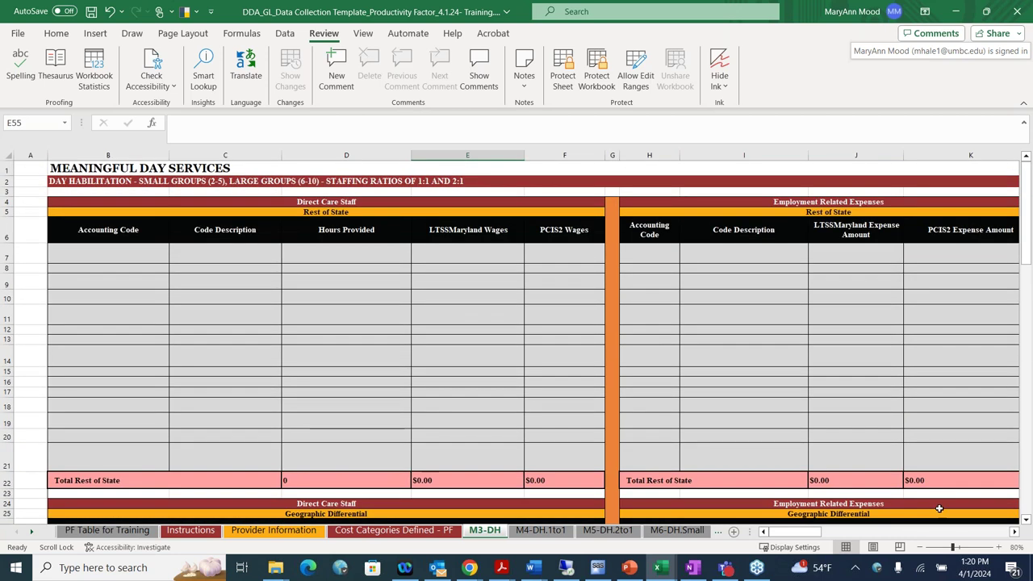
click(925, 547)
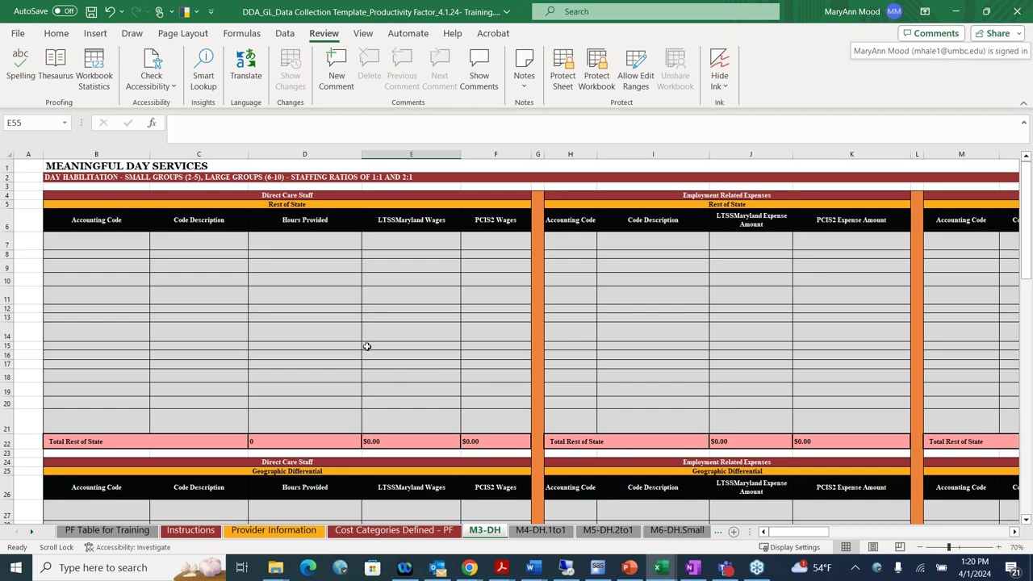
scroll(699, 415, down, 12)
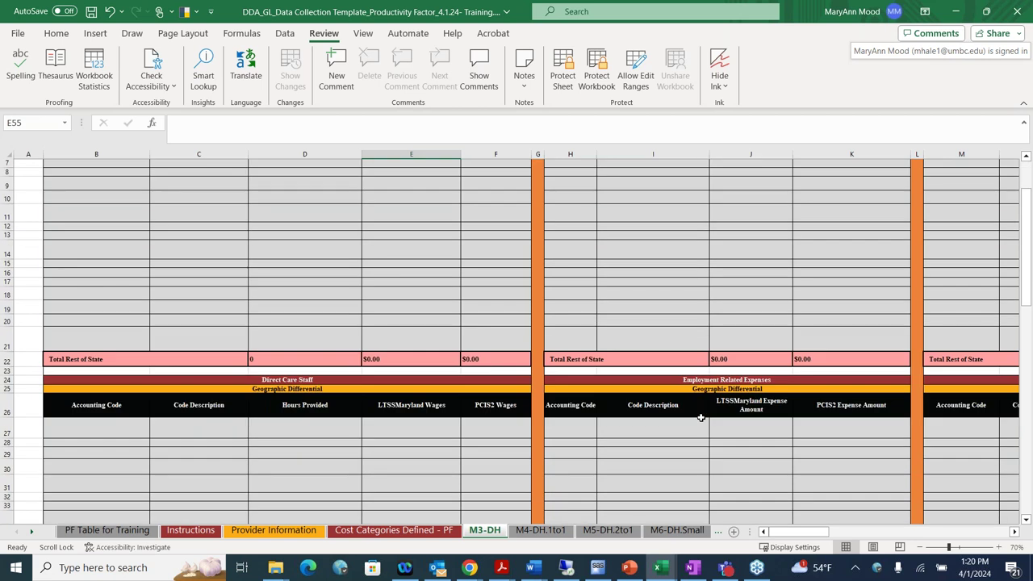
scroll(700, 418, down, 4)
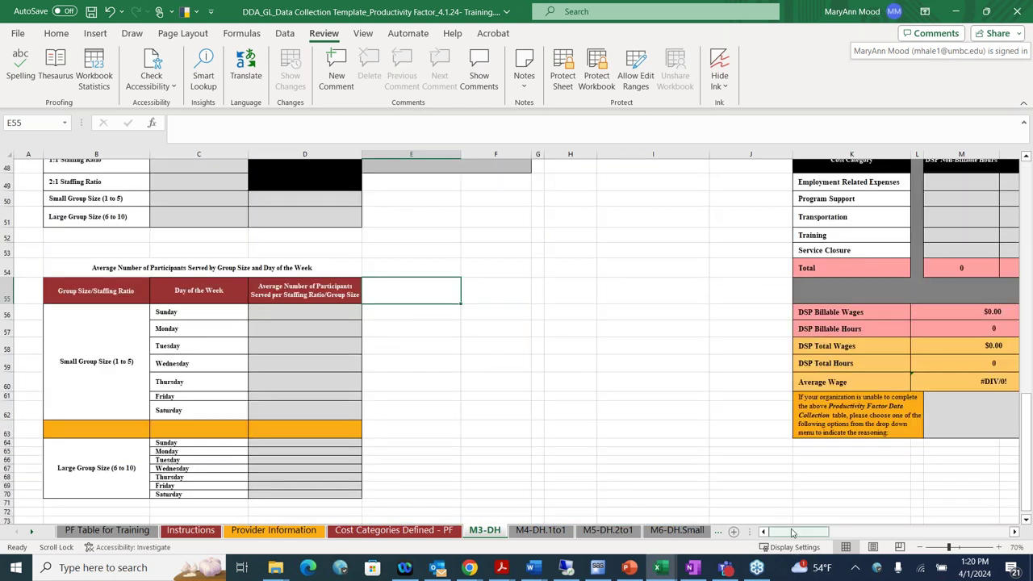
drag(794, 532, 807, 533)
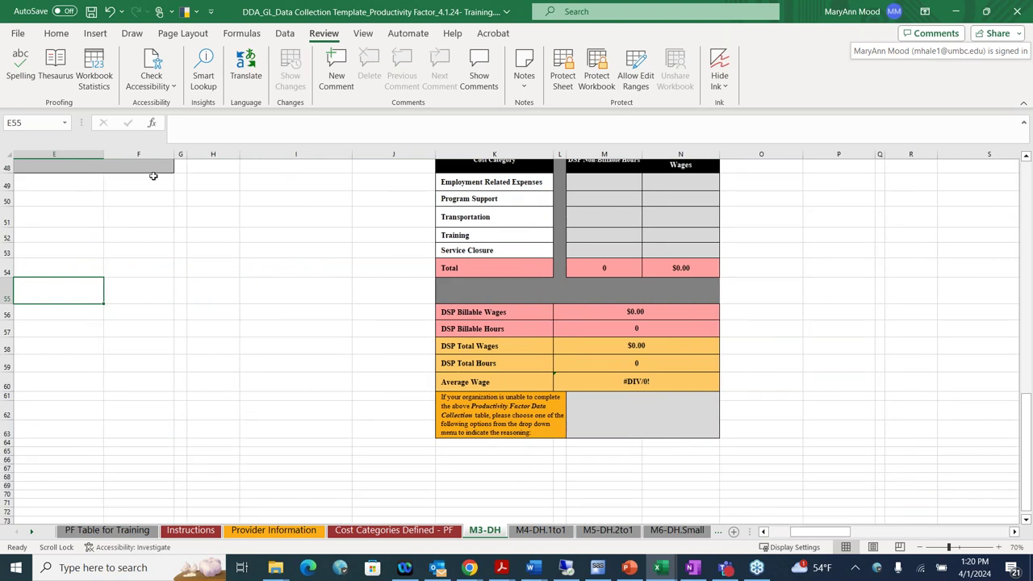
Step: Review the Instructions sheet from the DDA Rate Setting overview through the numbered instructions to the Crosswalk section
click(189, 530)
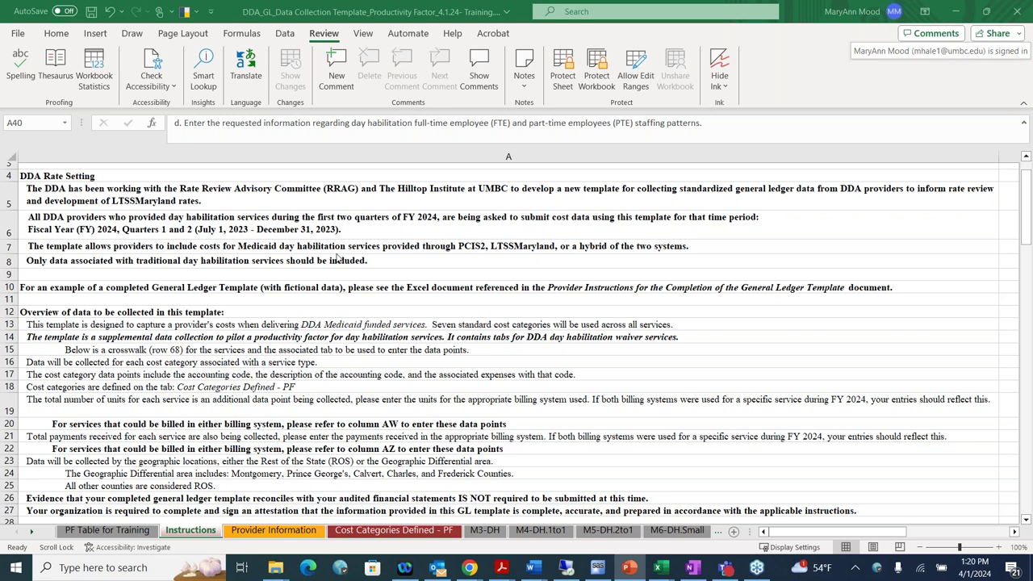
scroll(337, 257, up, 1)
scroll(337, 257, down, 3)
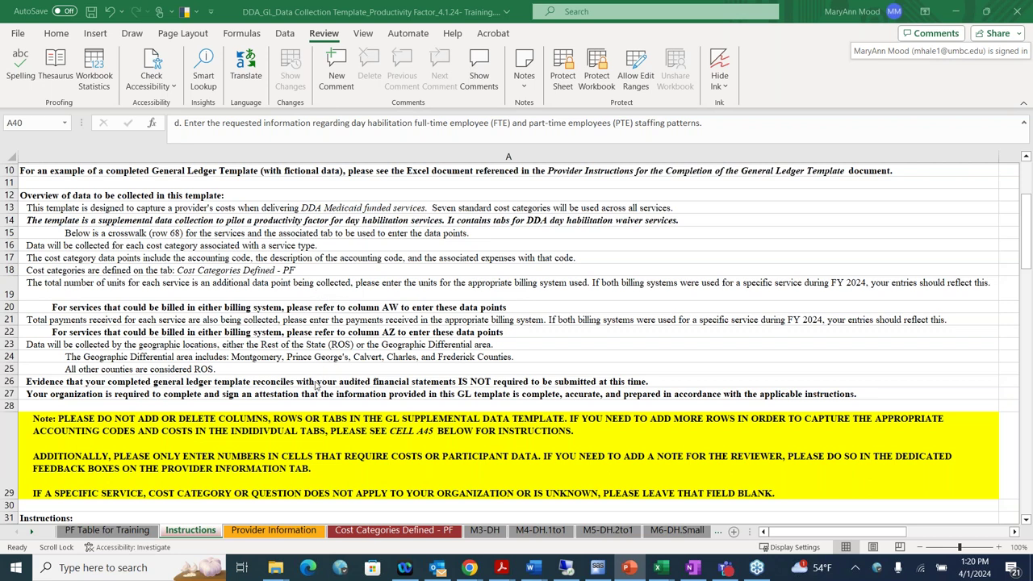
scroll(537, 421, down, 4)
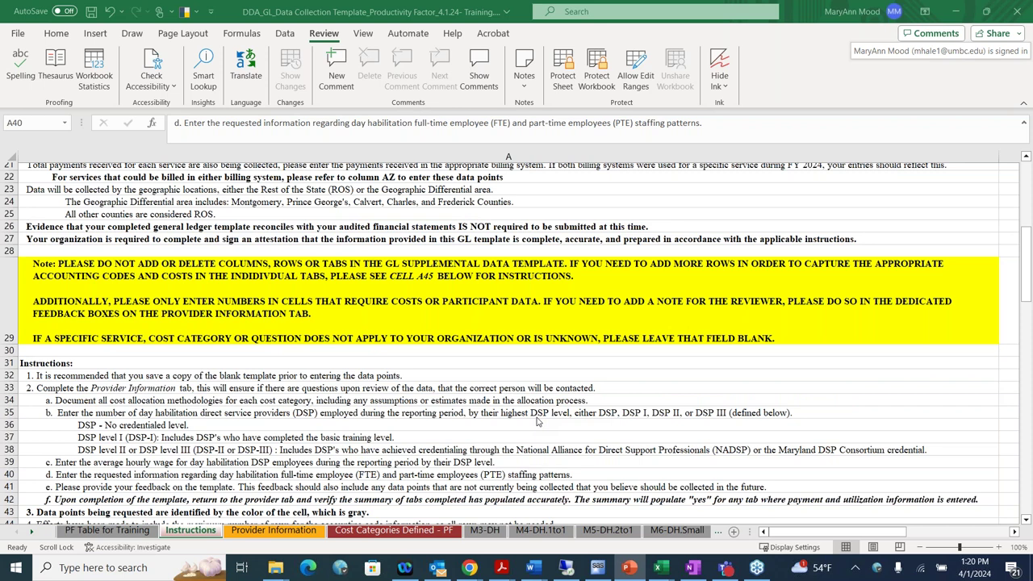
scroll(539, 415, down, 5)
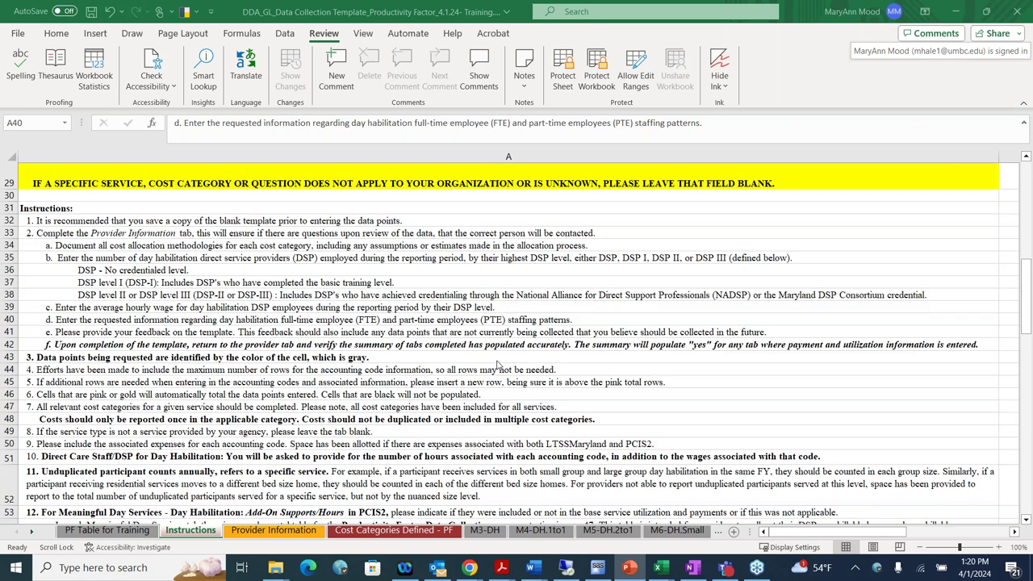
scroll(497, 365, down, 7)
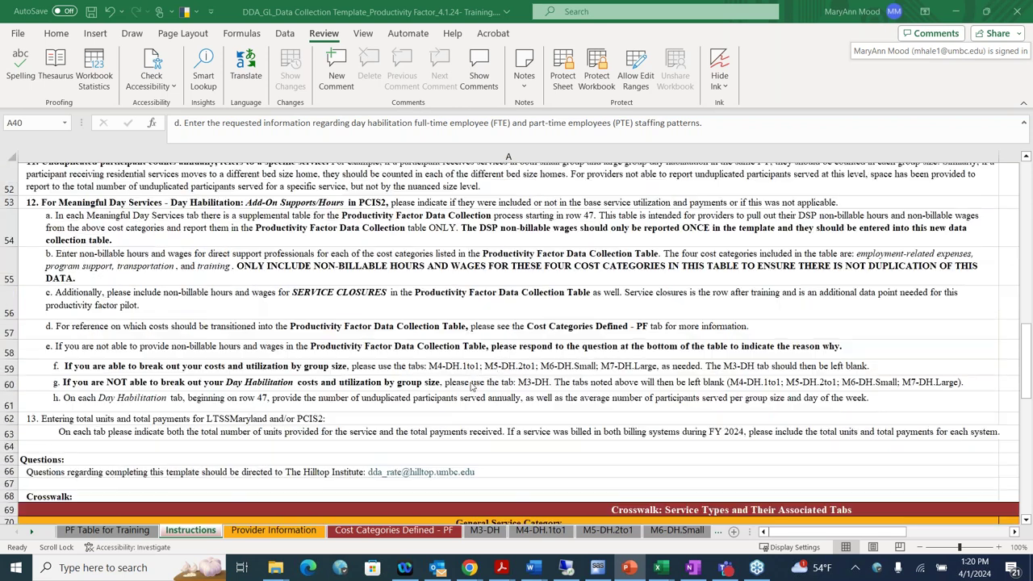
scroll(472, 373, down, 2)
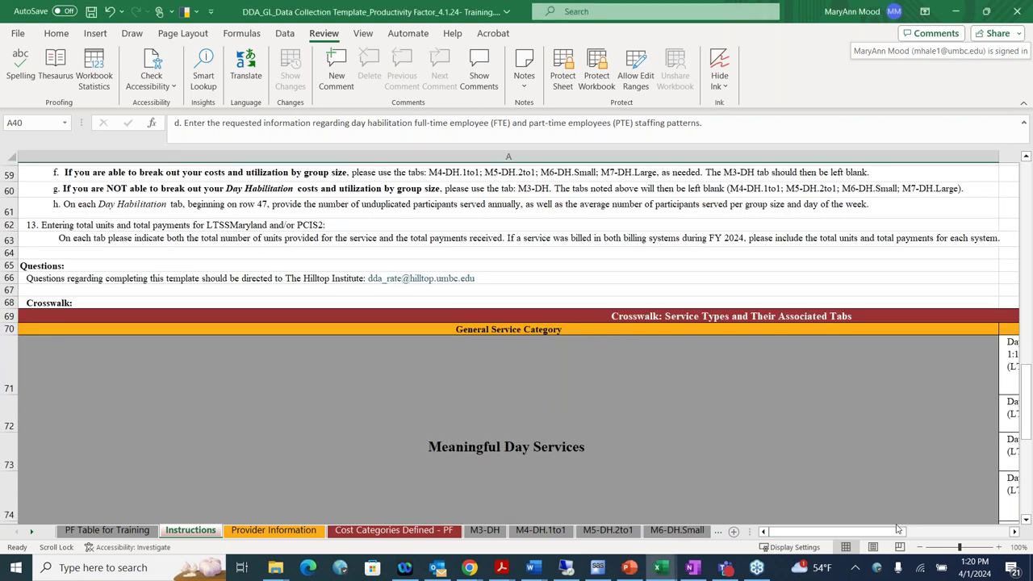
Step: In the service types crosswalk, point out the M4-DH.1to1, M5-DH.2to1, M6-DH.Small and M7-DH.Large entries one after another
drag(886, 530, 952, 528)
drag(1028, 412, 1030, 434)
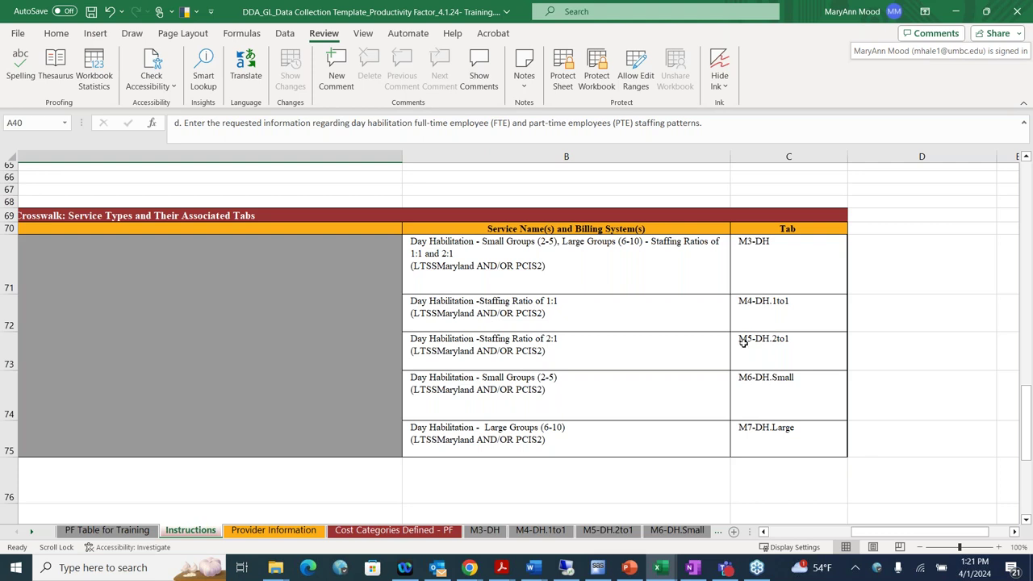
click(781, 318)
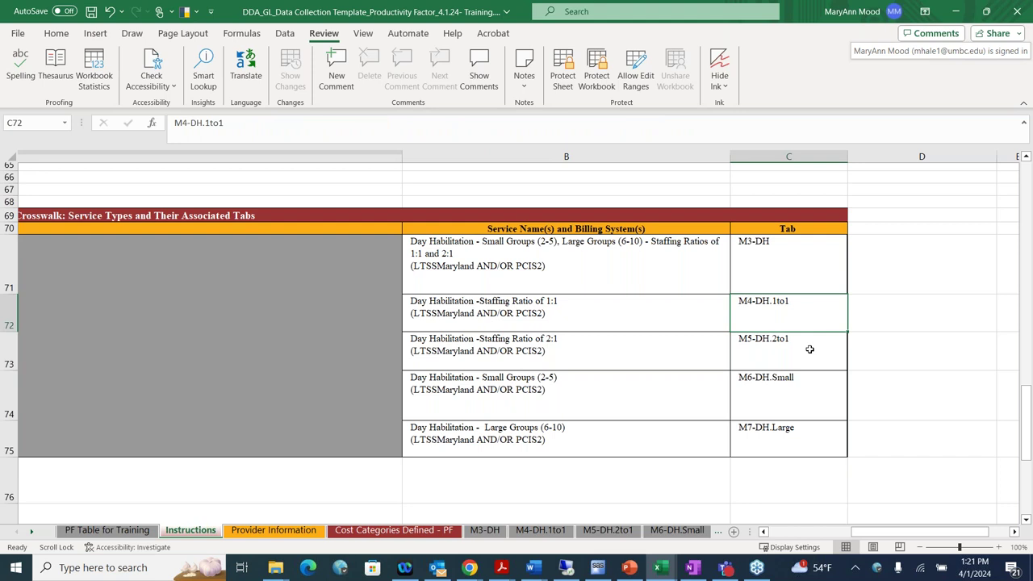
click(805, 348)
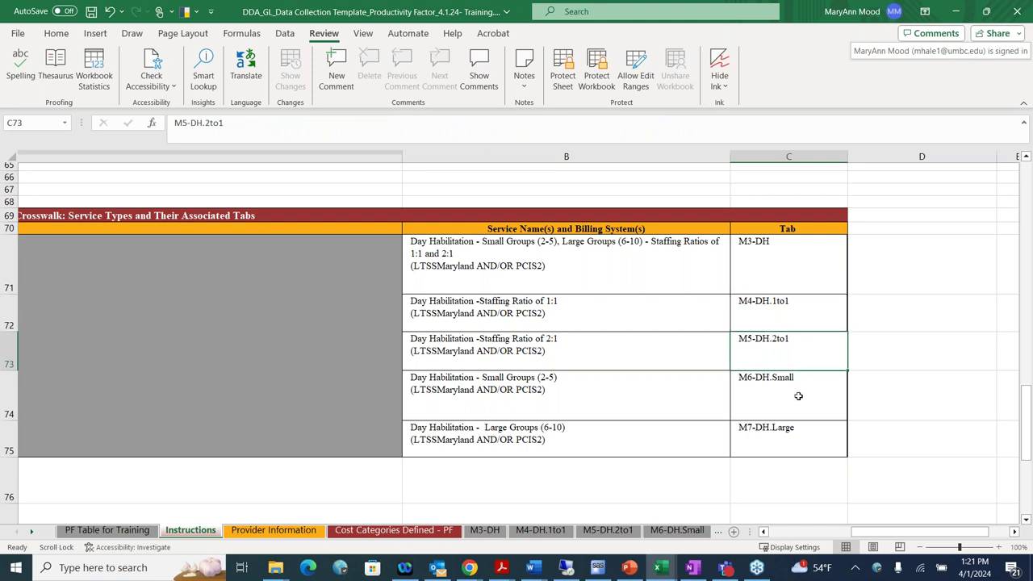
click(797, 396)
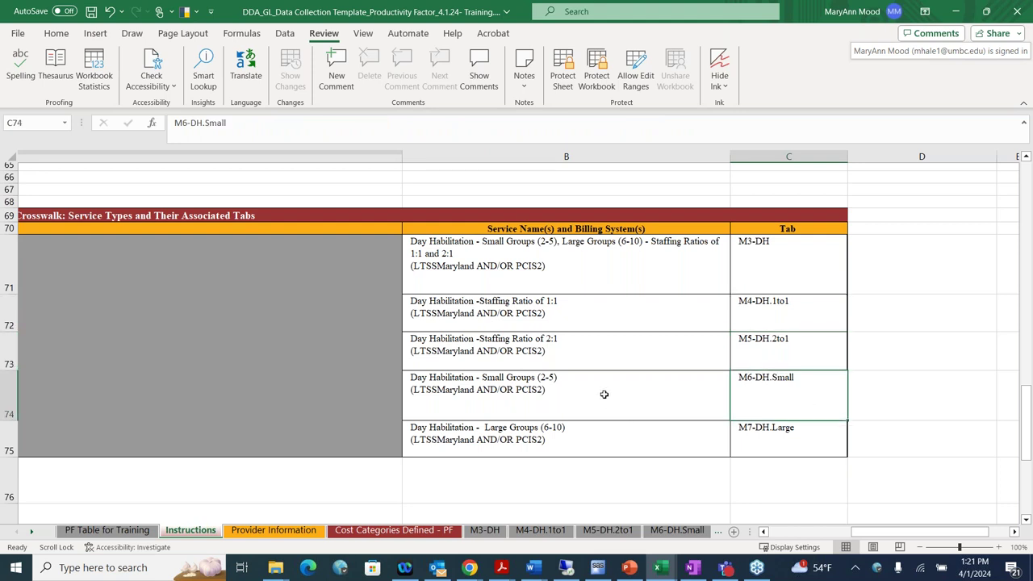
click(783, 436)
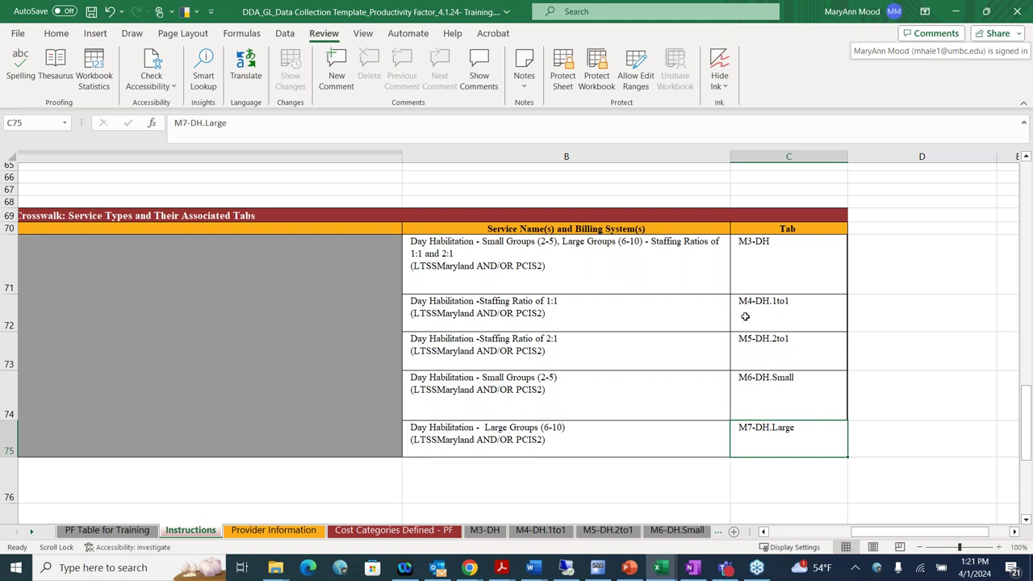
Step: Highlight the crosswalk's combined Day Habilitation service row together with its M3-DH tab entry
click(751, 272)
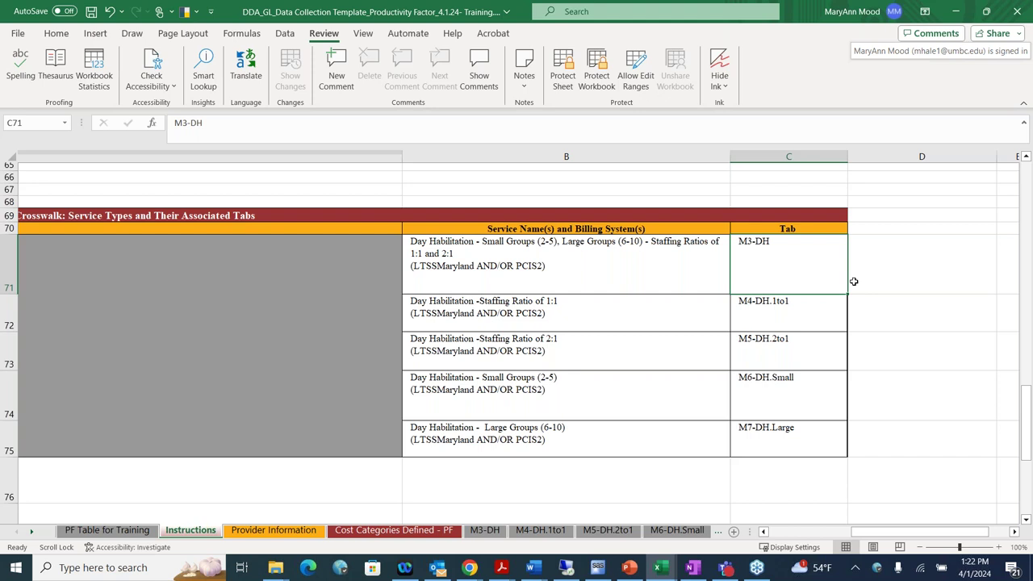
drag(554, 274, 744, 284)
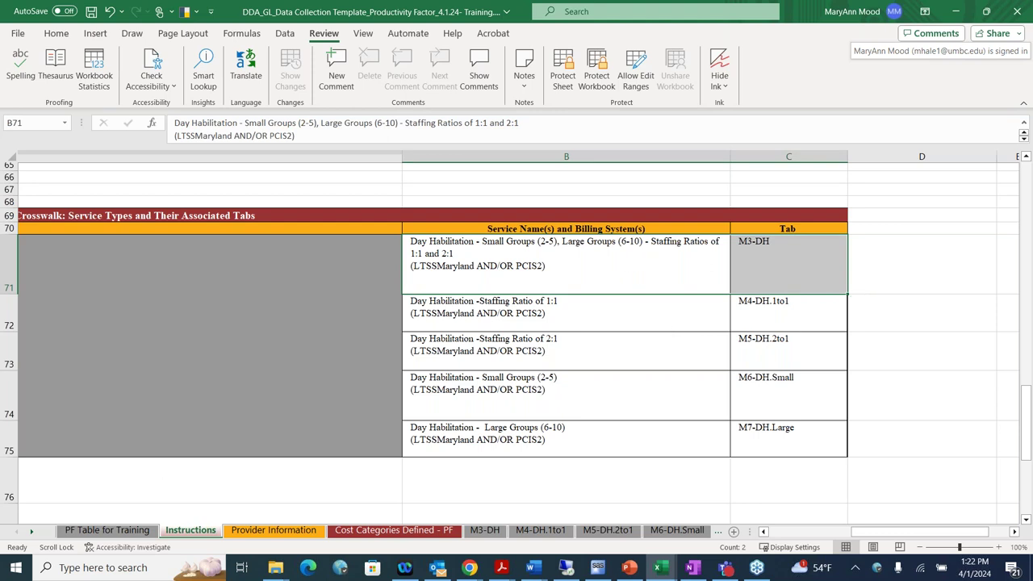
key(alt+Tab)
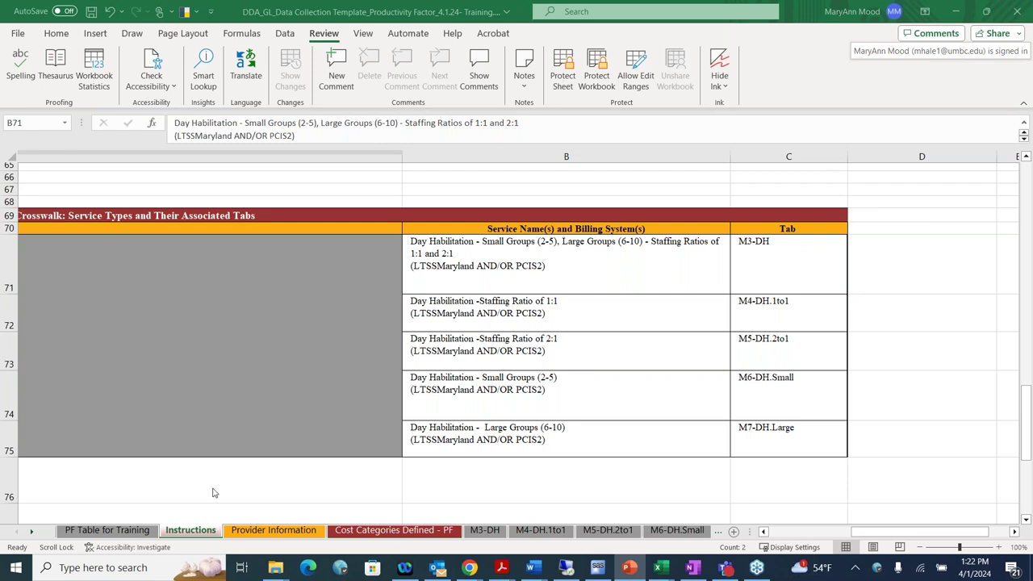
click(324, 537)
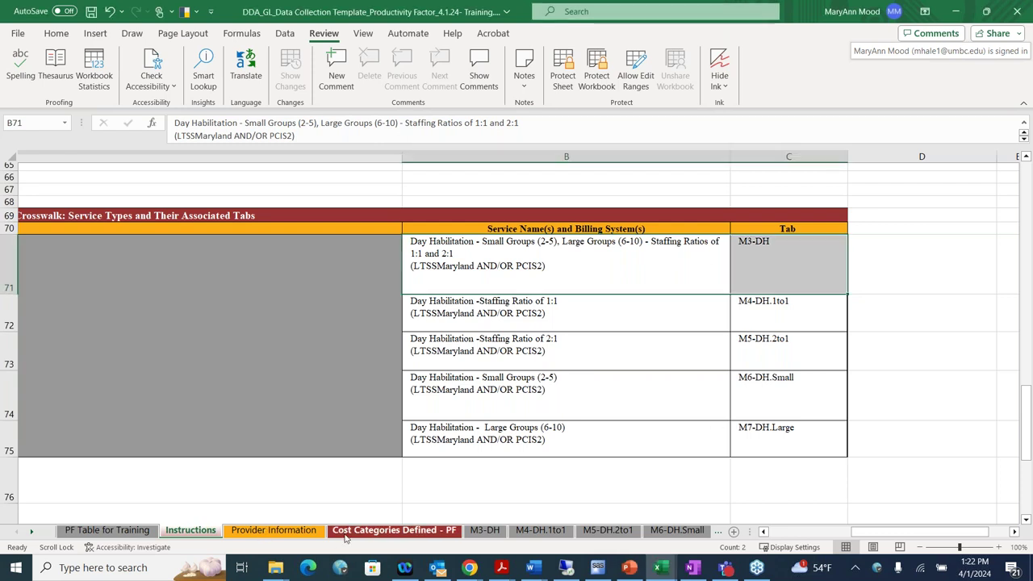
Step: Show the Cost Categories Defined - PF sheet at 60% zoom and select its Cost Category Descriptions - Including Productivity Factor title
click(343, 532)
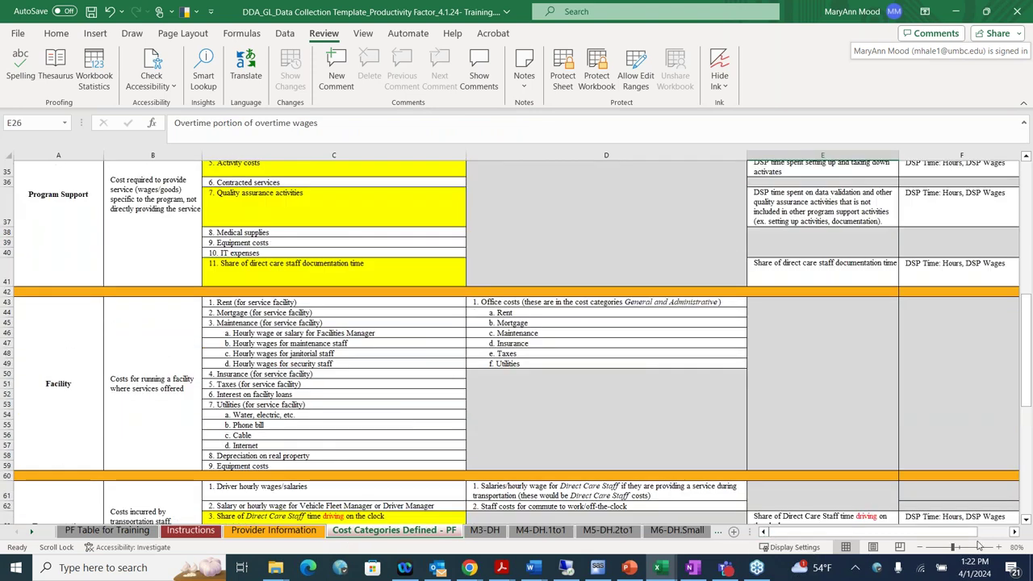
click(919, 548)
click(919, 548)
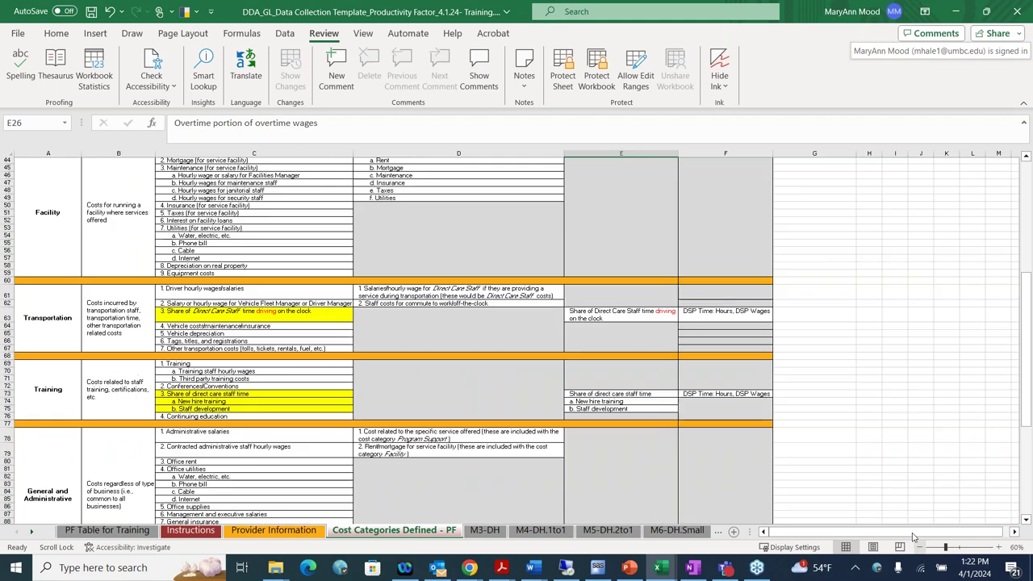
scroll(885, 391, up, 9)
scroll(883, 392, up, 2)
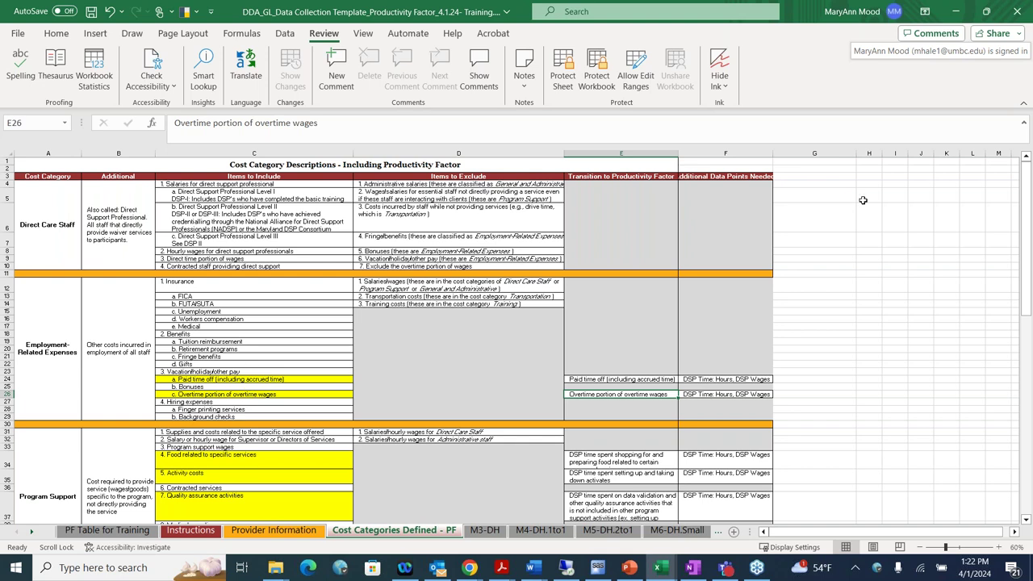
click(674, 161)
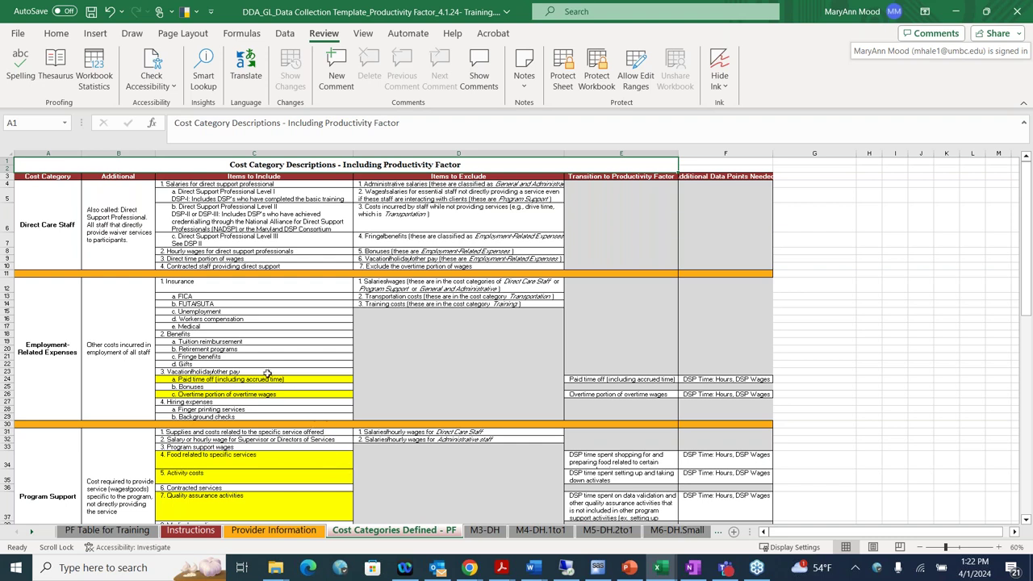
Step: Examine the yellow-highlighted items and their Transition to Productivity Factor entries from Employment-Related Expenses through Program Support, Transportation and Training
scroll(262, 364, down, 1)
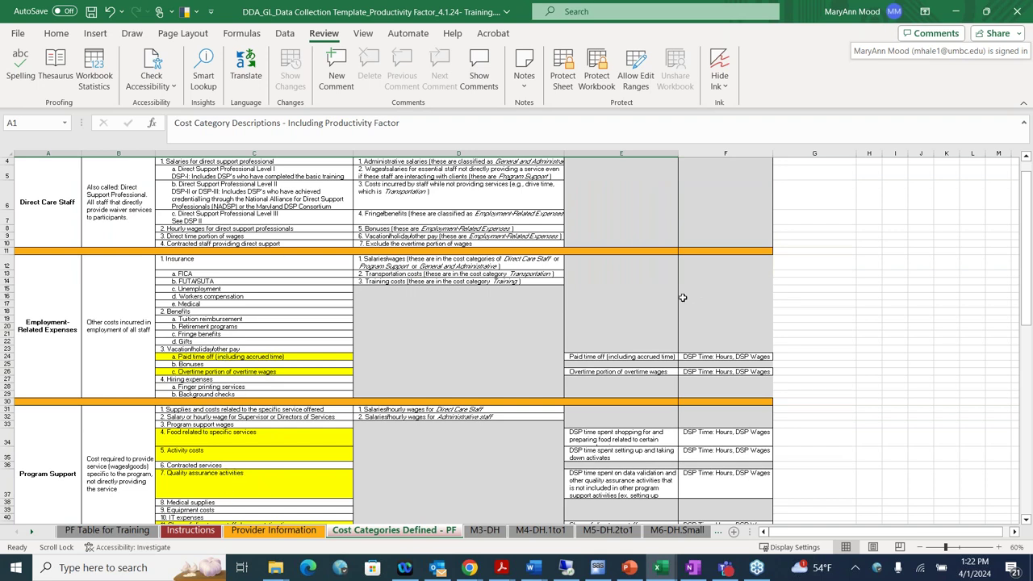
scroll(648, 316, up, 1)
scroll(649, 315, up, 1)
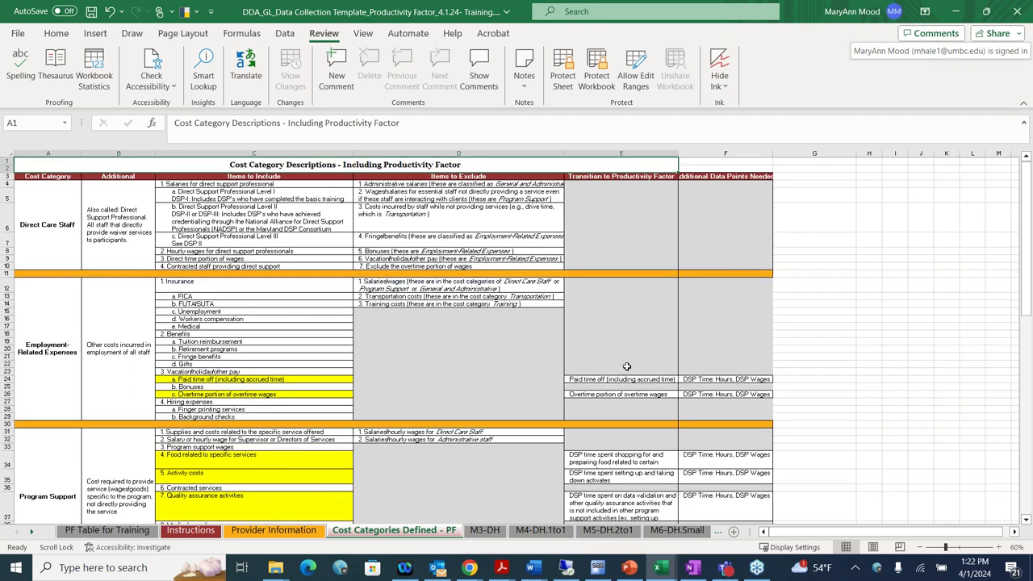
scroll(627, 363, down, 2)
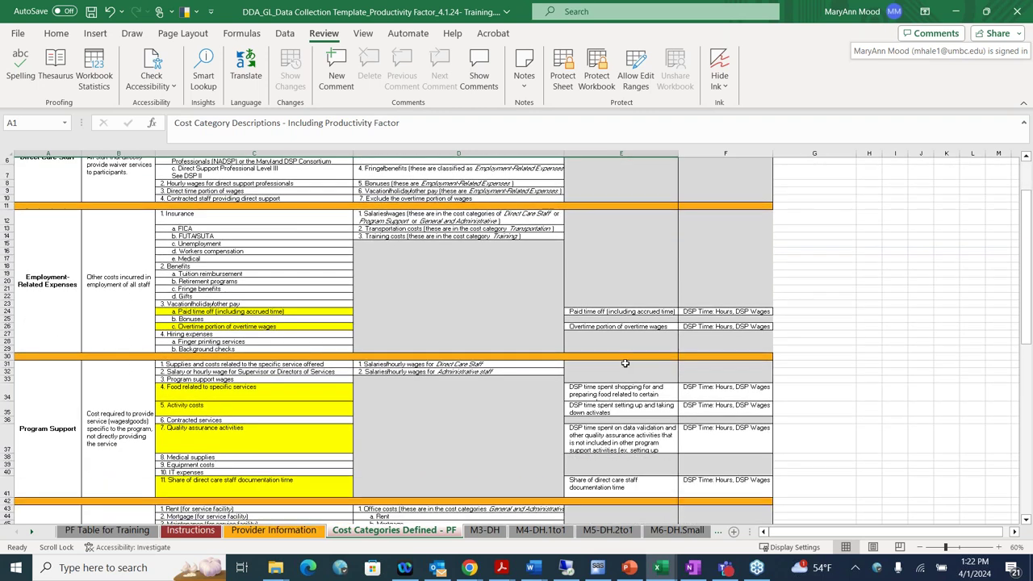
scroll(476, 377, down, 2)
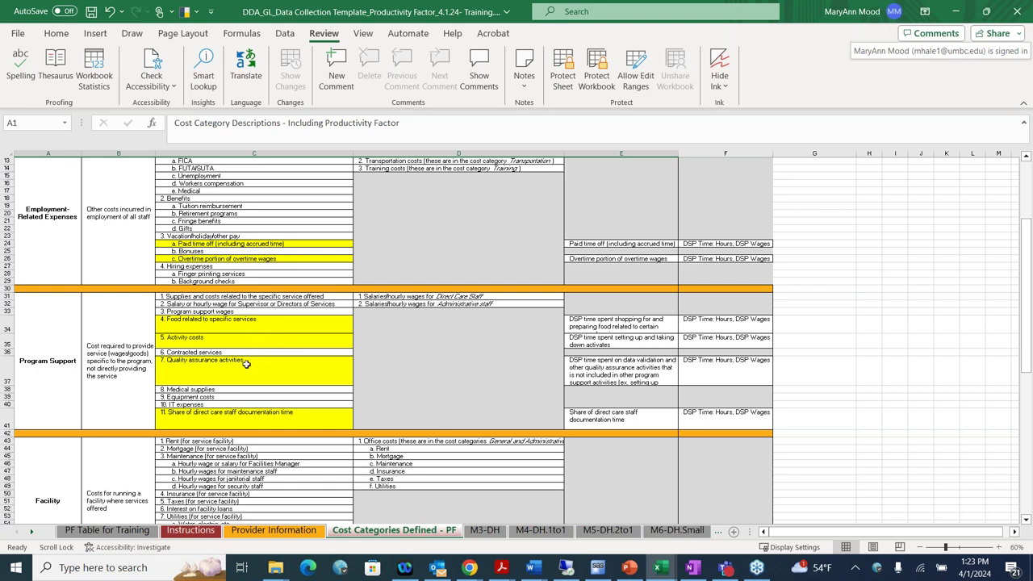
scroll(251, 367, down, 1)
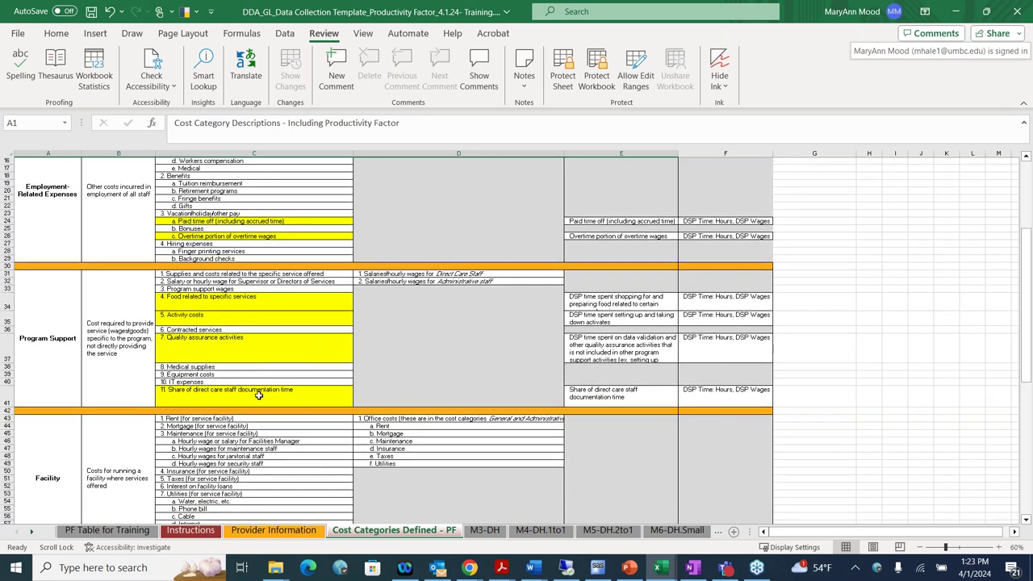
scroll(258, 395, down, 1)
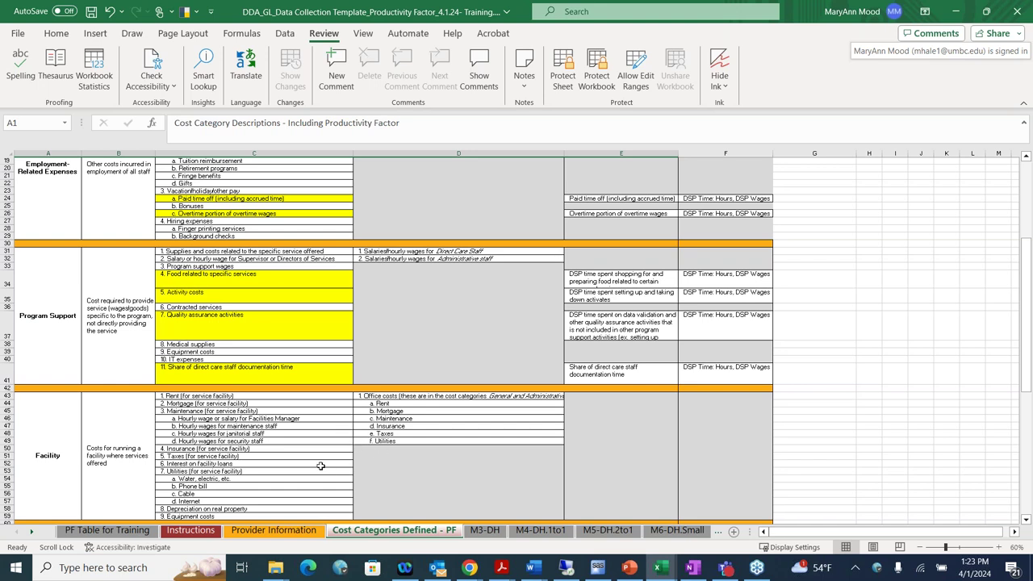
scroll(346, 472, down, 6)
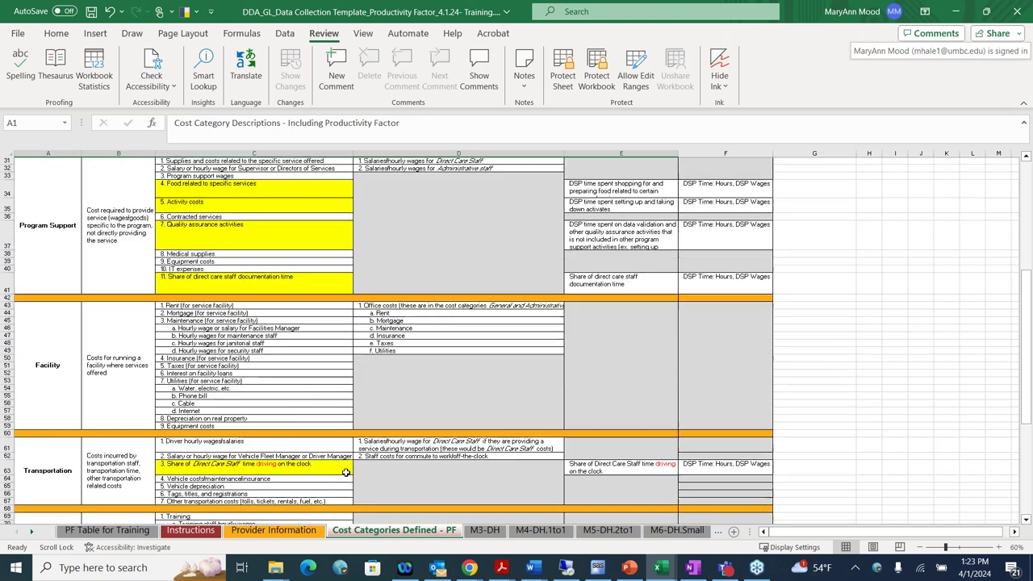
scroll(343, 470, down, 1)
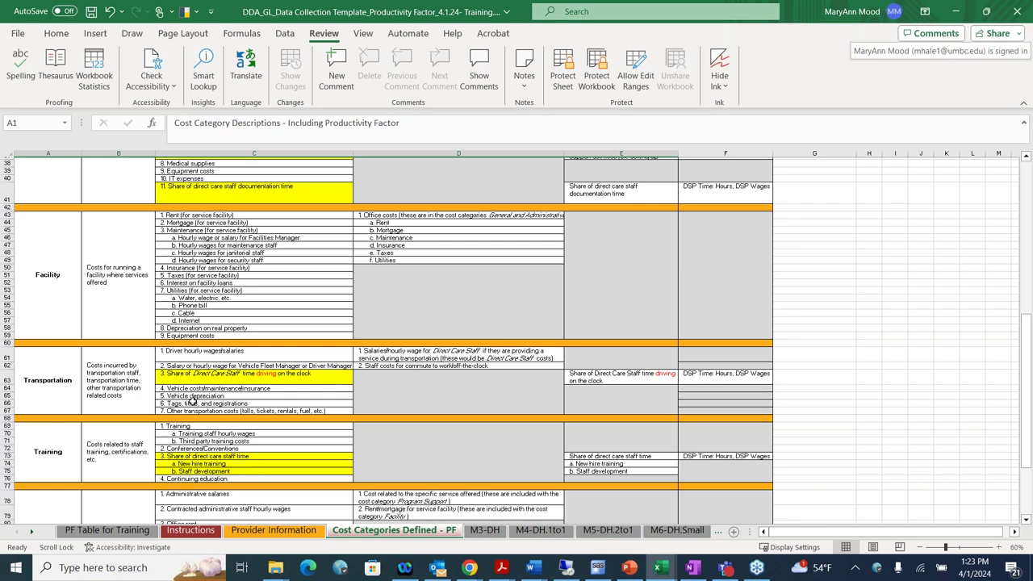
Step: Go from the General and Administrative cost category to the Instructions sheet and look through its numbered instructions down to the Meaningful Day Services crosswalk
scroll(192, 399, down, 3)
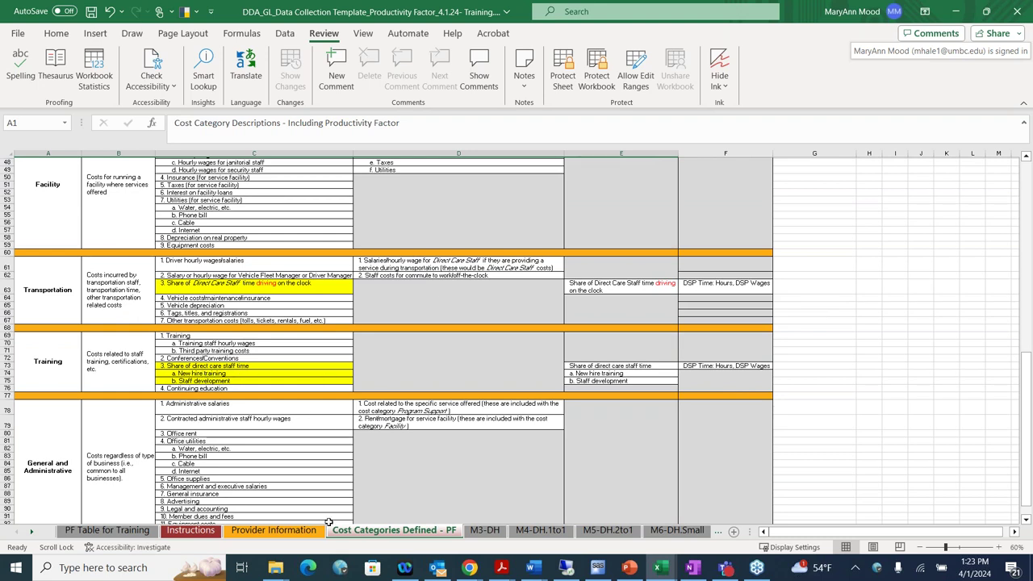
click(629, 567)
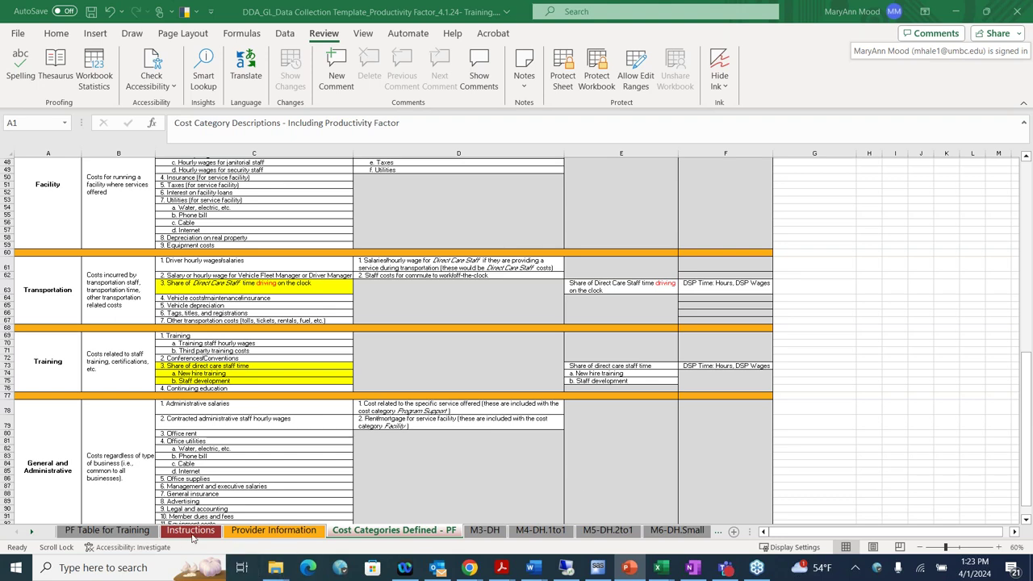
click(74, 536)
click(194, 534)
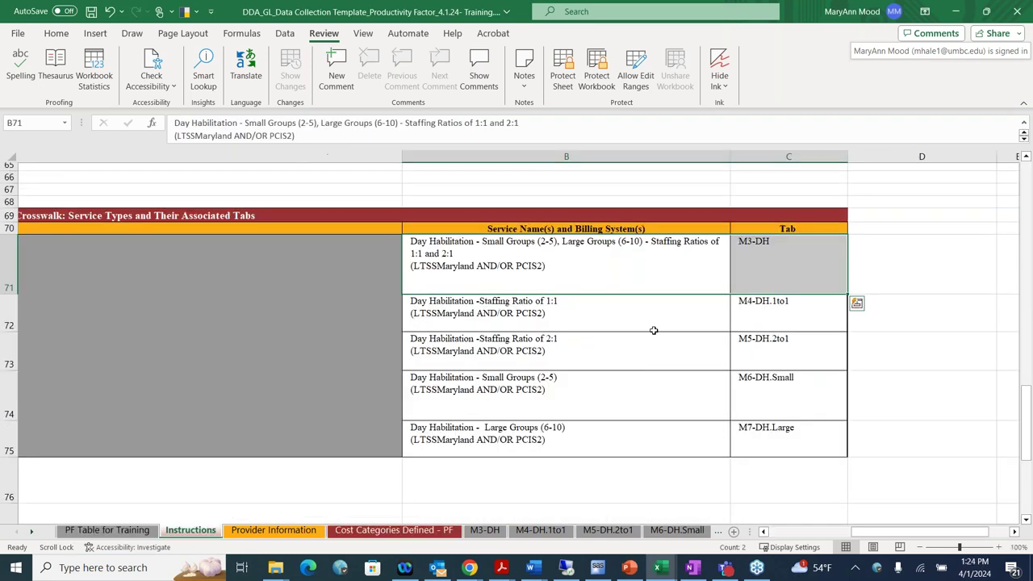
scroll(593, 428, up, 10)
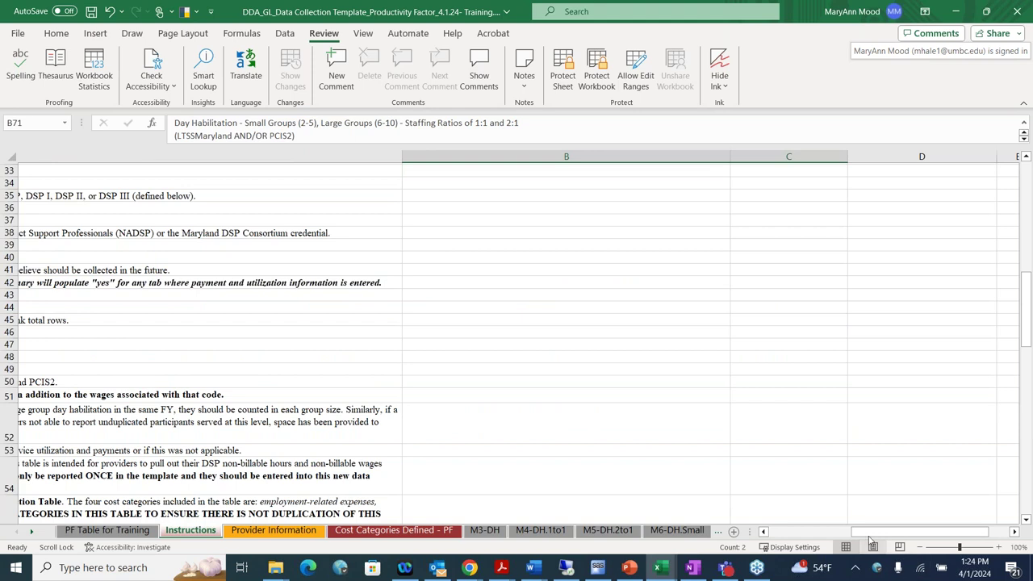
scroll(864, 531, left, 5)
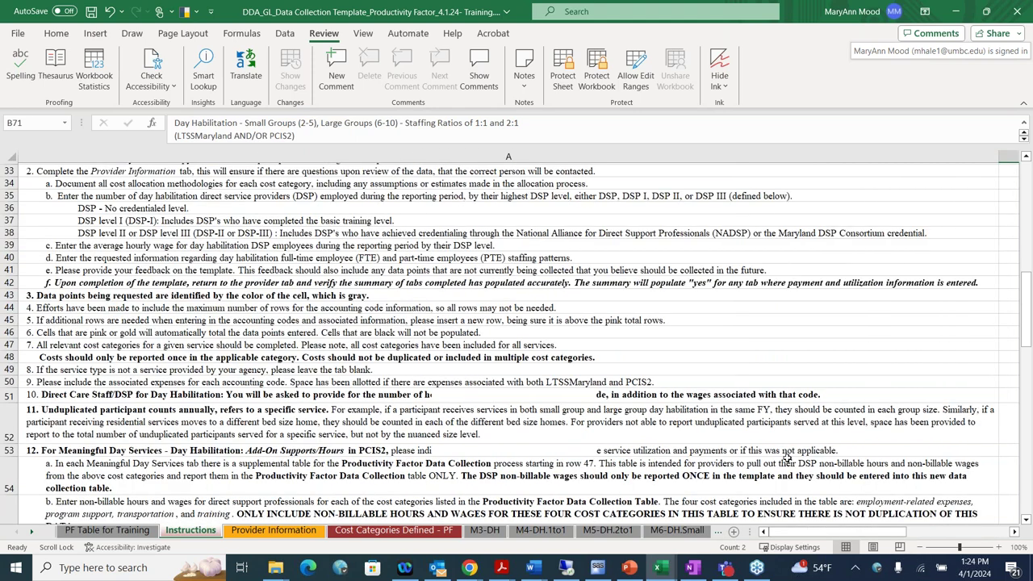
scroll(549, 468, down, 12)
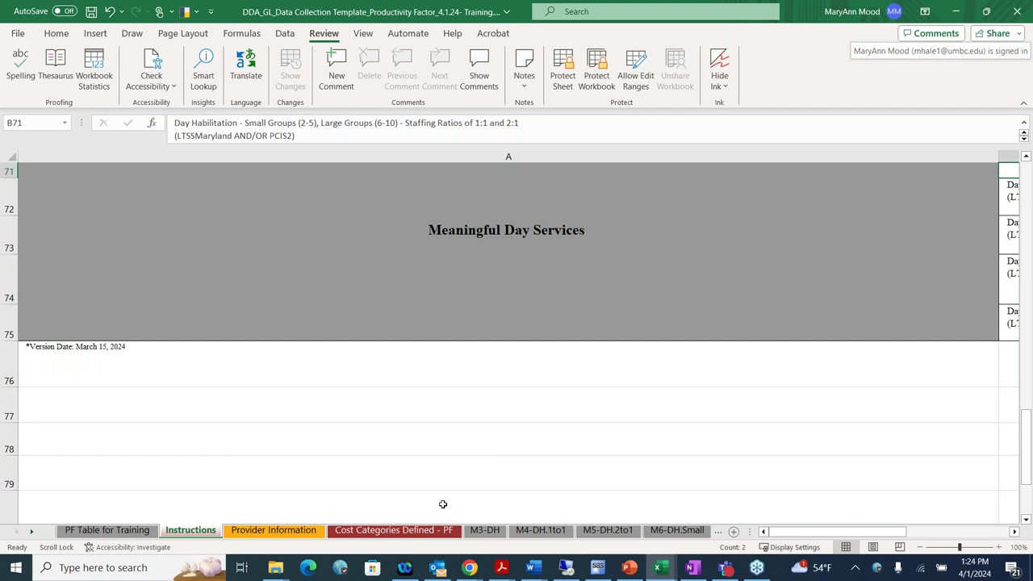
Step: Return to the beginning of the Instructions sheet and show the DDA Rate Setting section and the overview of data to be collected
click(630, 567)
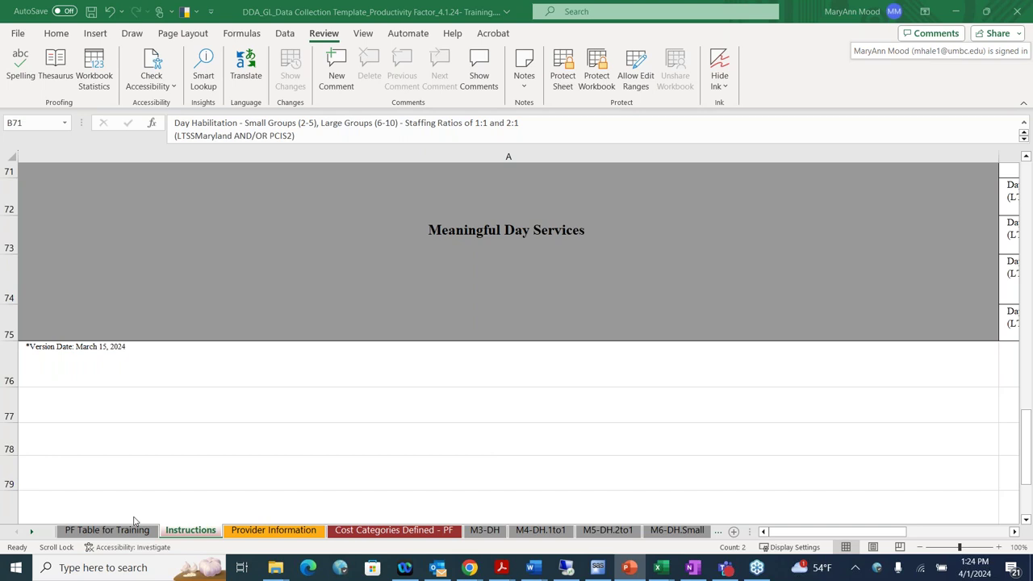
click(178, 537)
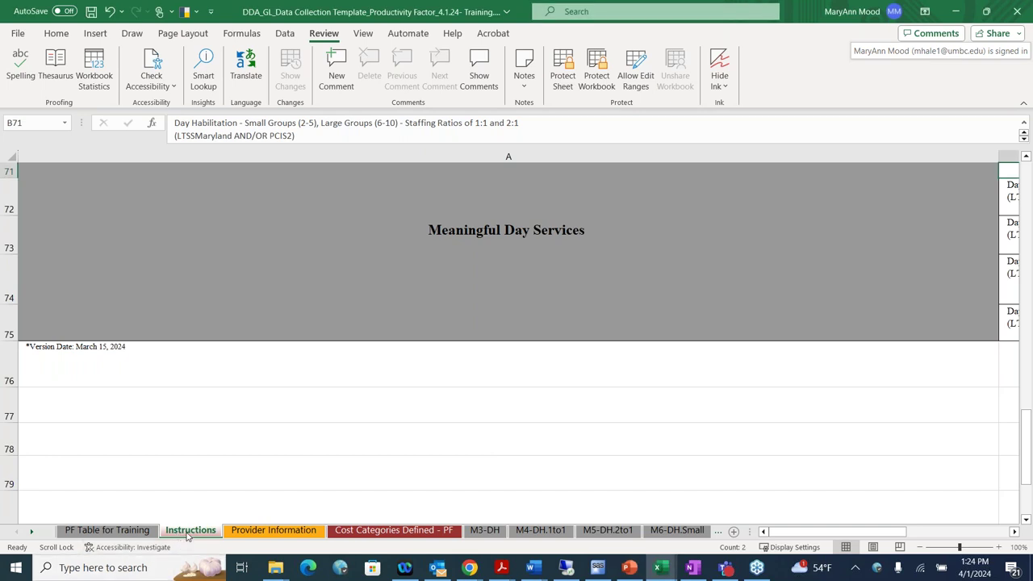
drag(1027, 424, 1025, 395)
scroll(726, 363, up, 20)
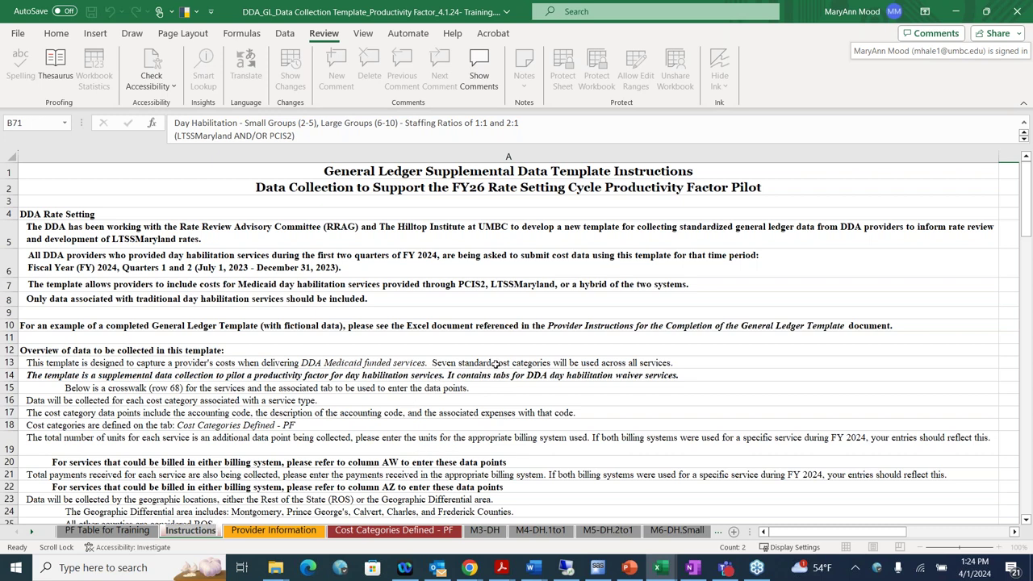
Step: Review the Instructions sheet's yellow note, Meaningful Day Services crosswalk and numbered instructions, returning to the overview of data to be collected
drag(1025, 213, 1018, 253)
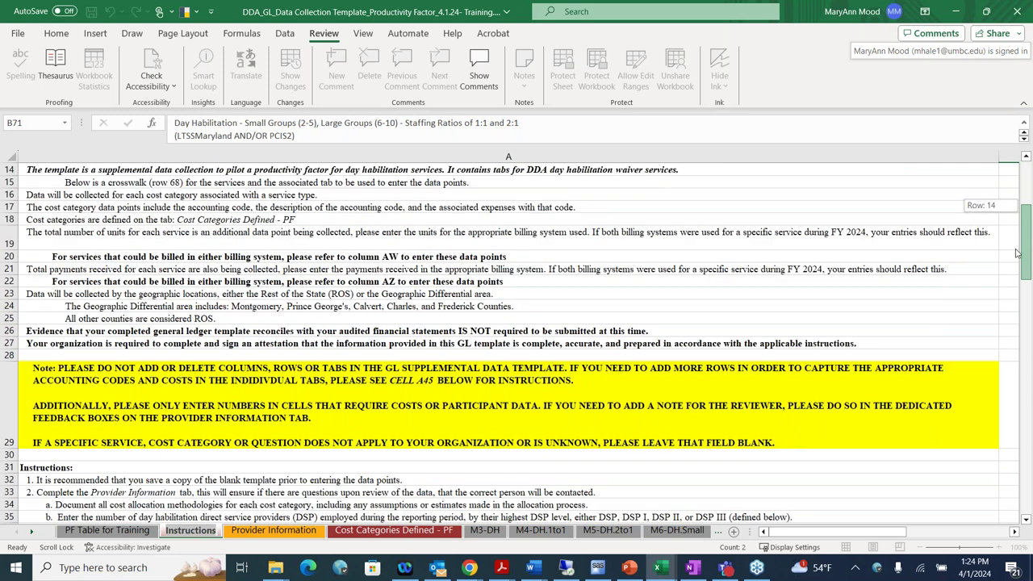
drag(1016, 254, 1022, 461)
mouse_move(850, 534)
mouse_down()
mouse_move(967, 536)
mouse_move(849, 536)
mouse_up()
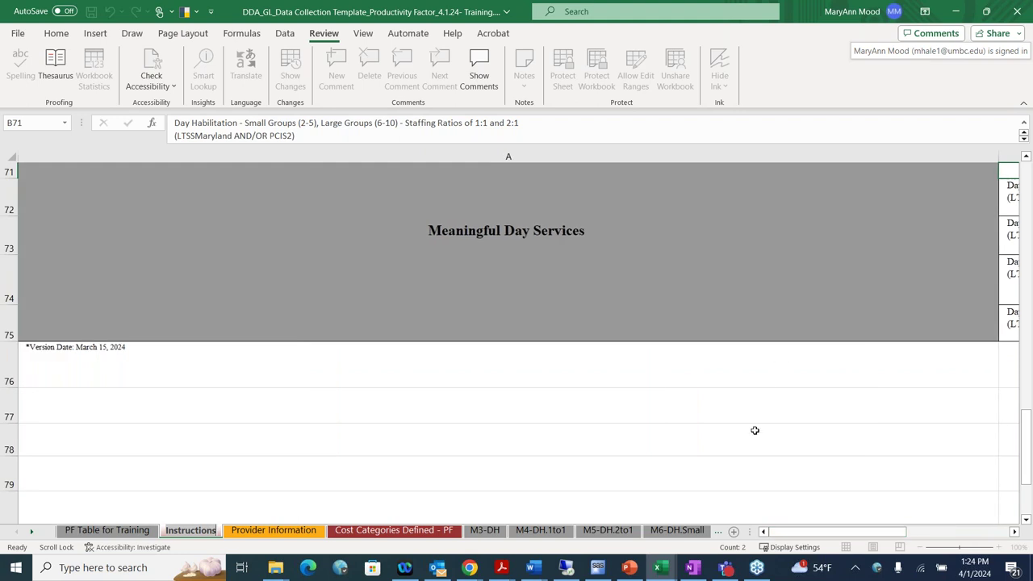
drag(1026, 461, 1023, 311)
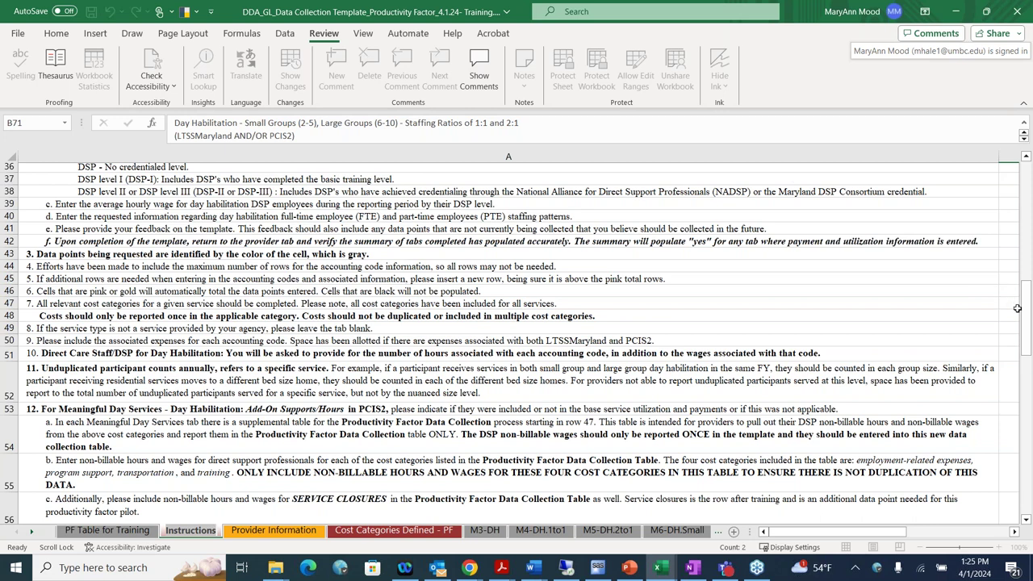
drag(1024, 310, 1012, 231)
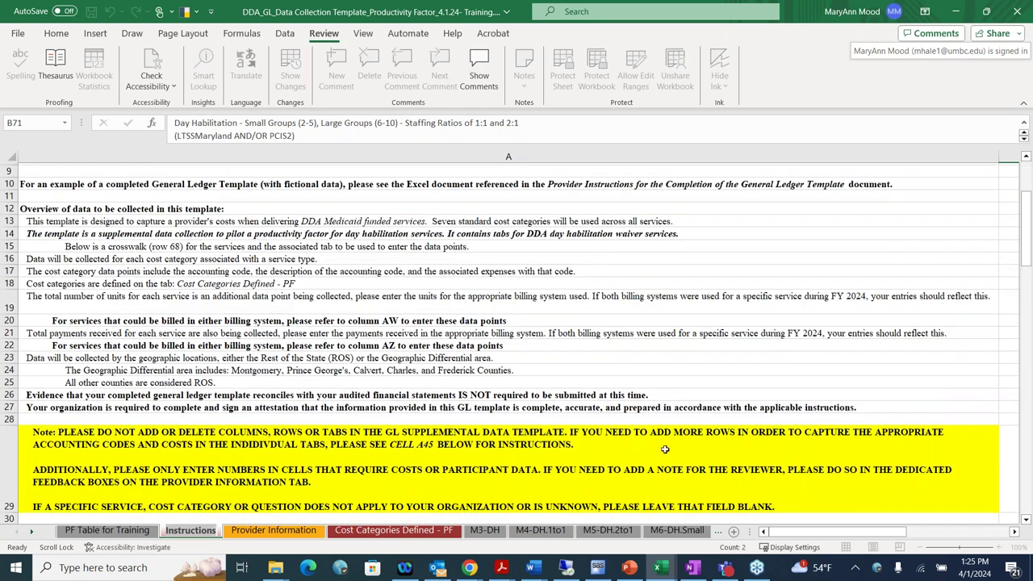
Step: Show the M3-DH sheet from column A and examine its Direct Care Staff tables for Rest of State and Geographic Differential
click(486, 530)
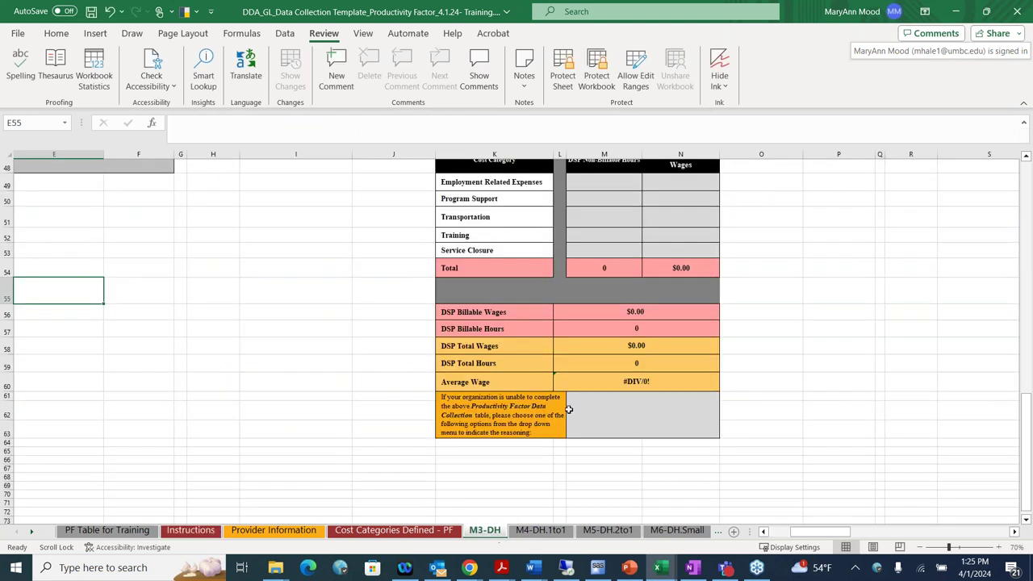
scroll(756, 388, up, 15)
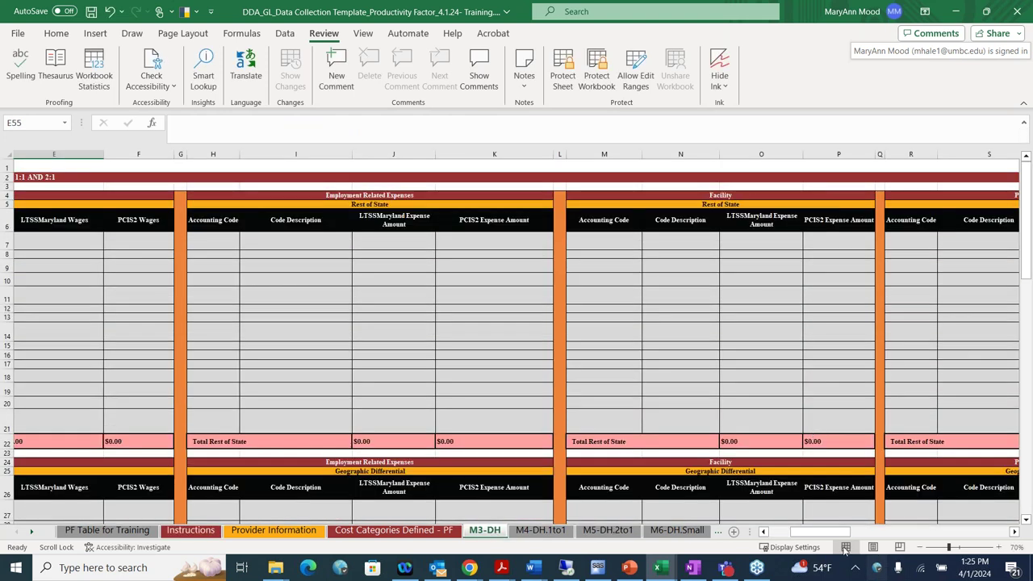
drag(814, 531, 789, 531)
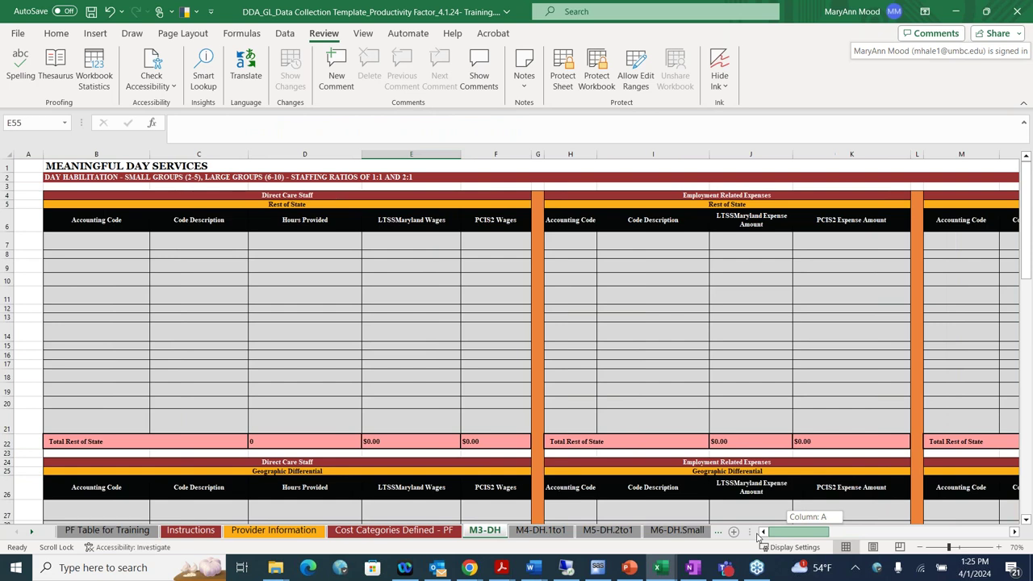
scroll(254, 330, down, 8)
scroll(254, 330, up, 8)
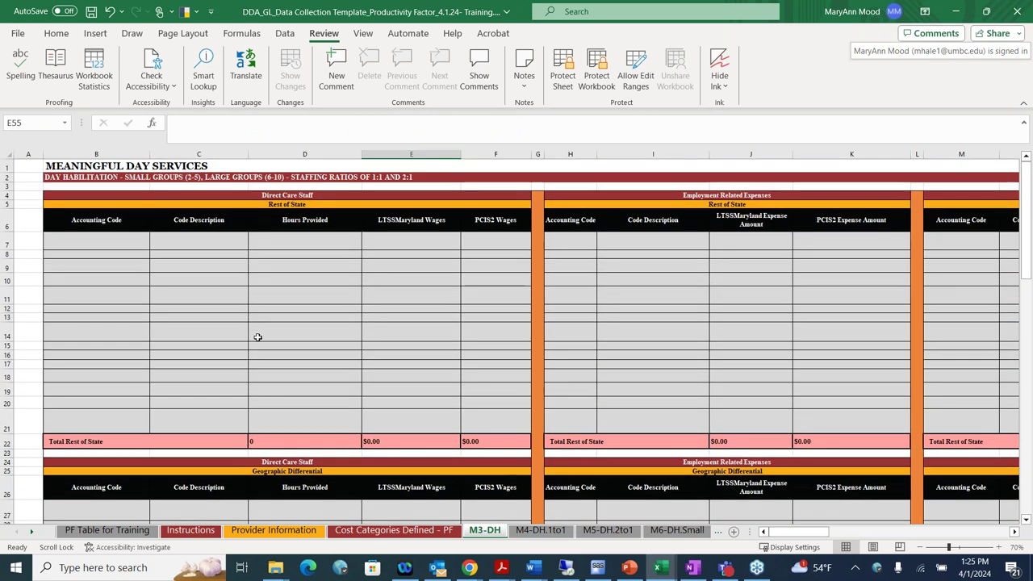
scroll(245, 377, down, 4)
scroll(245, 378, down, 3)
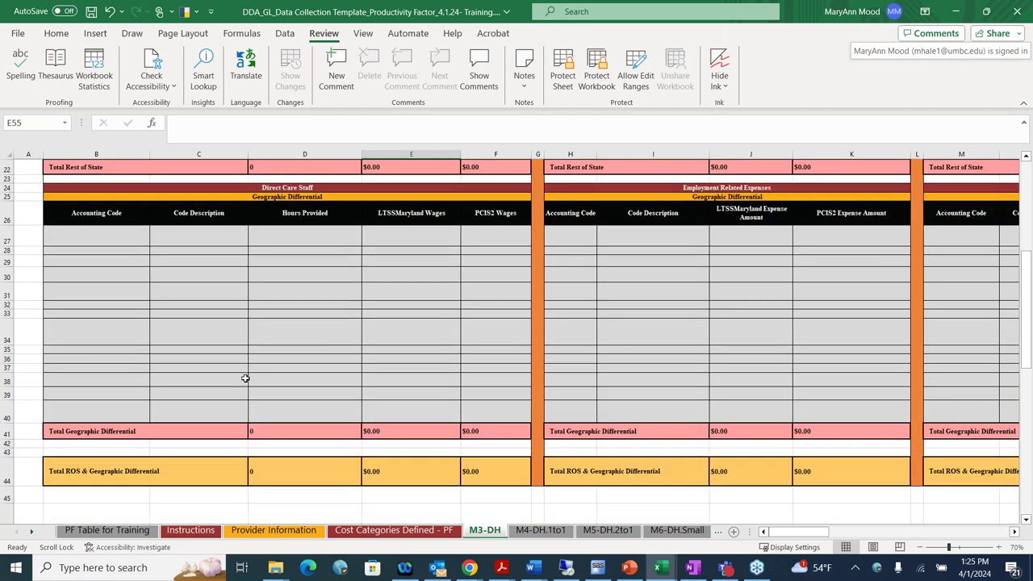
scroll(263, 359, up, 7)
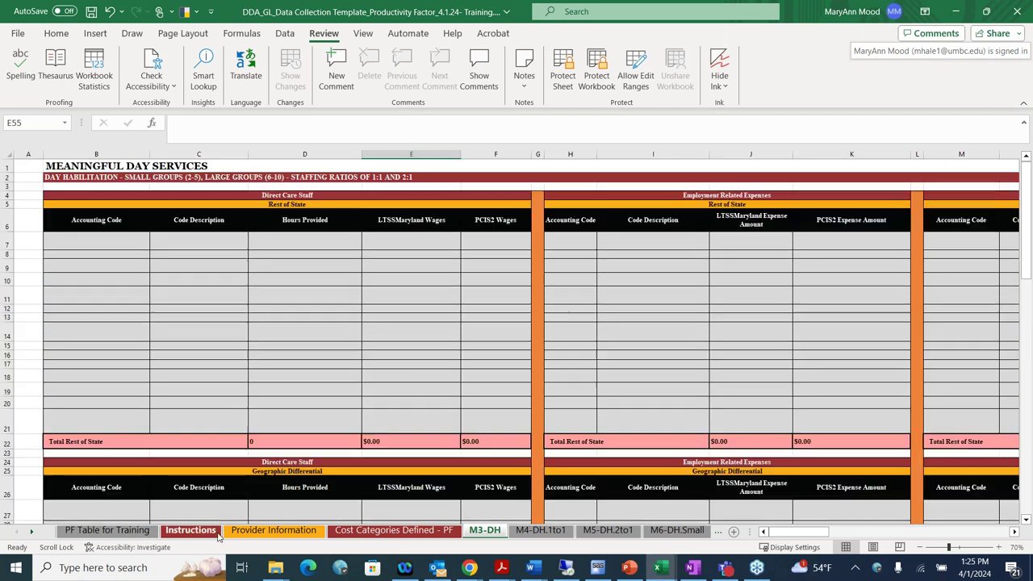
Step: Reread the Instructions sheet from the data collection overview through the yellow note to the guidance on inserting additional rows
click(189, 530)
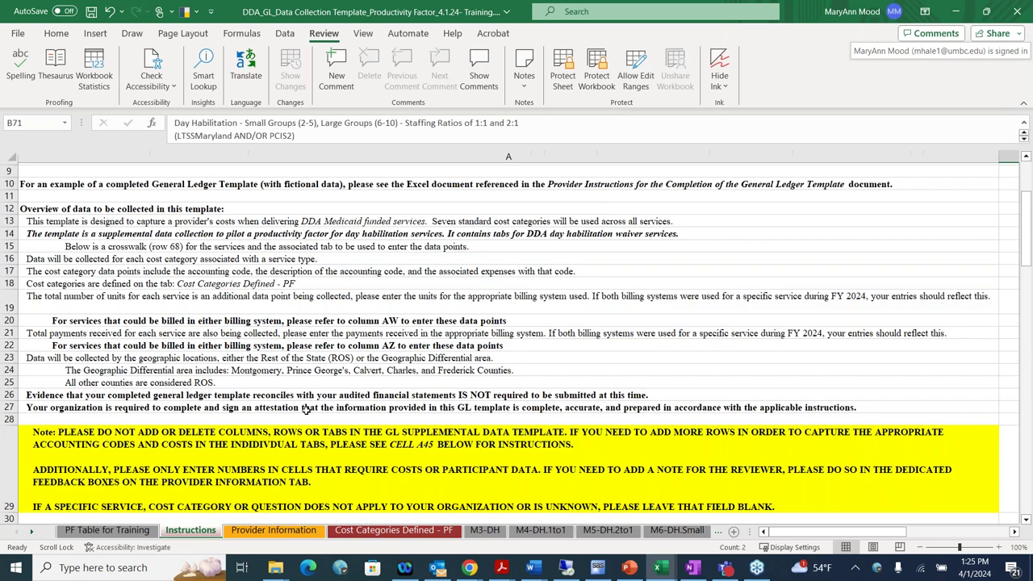
scroll(281, 372, down, 2)
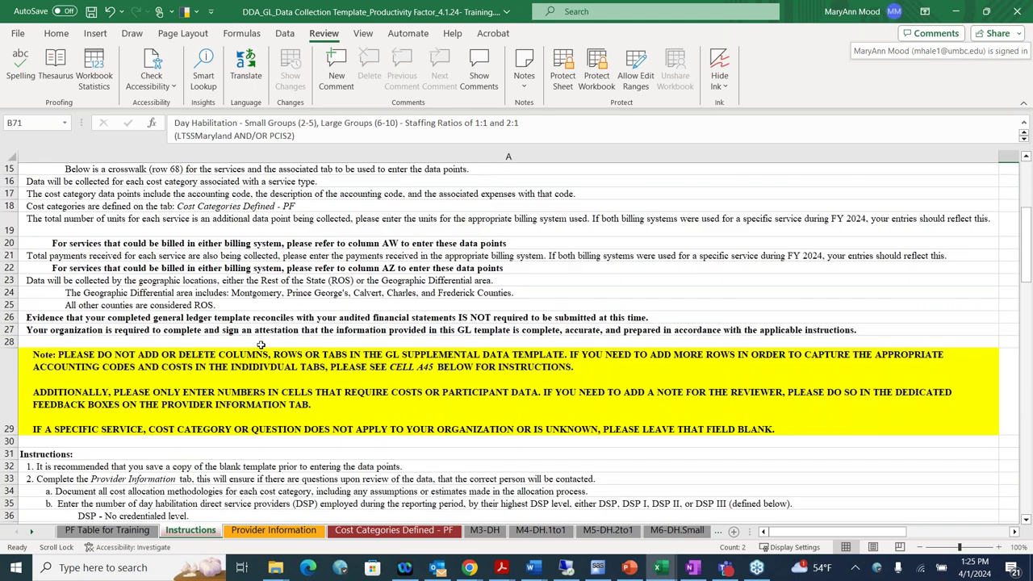
scroll(230, 326, up, 3)
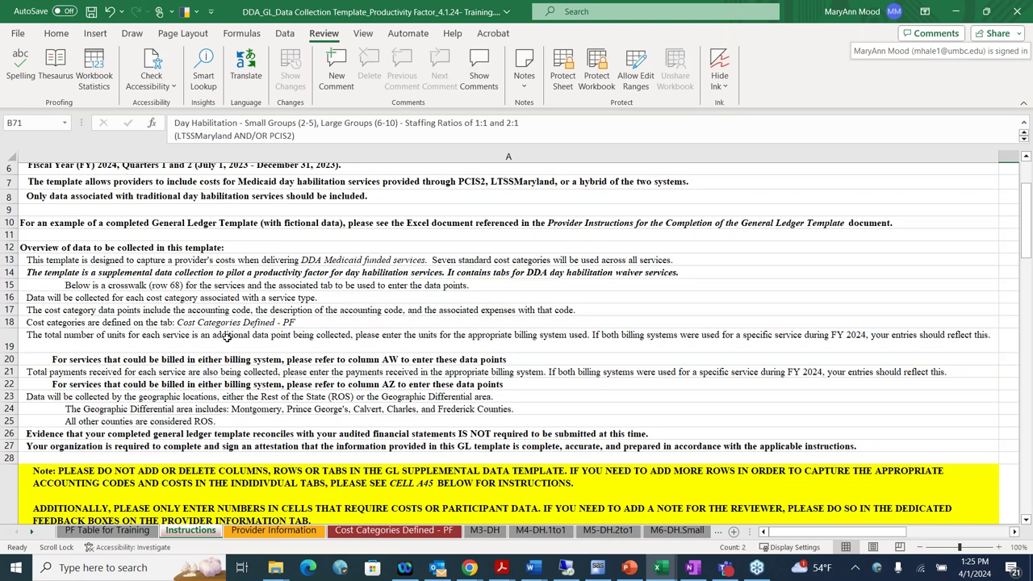
scroll(228, 337, down, 6)
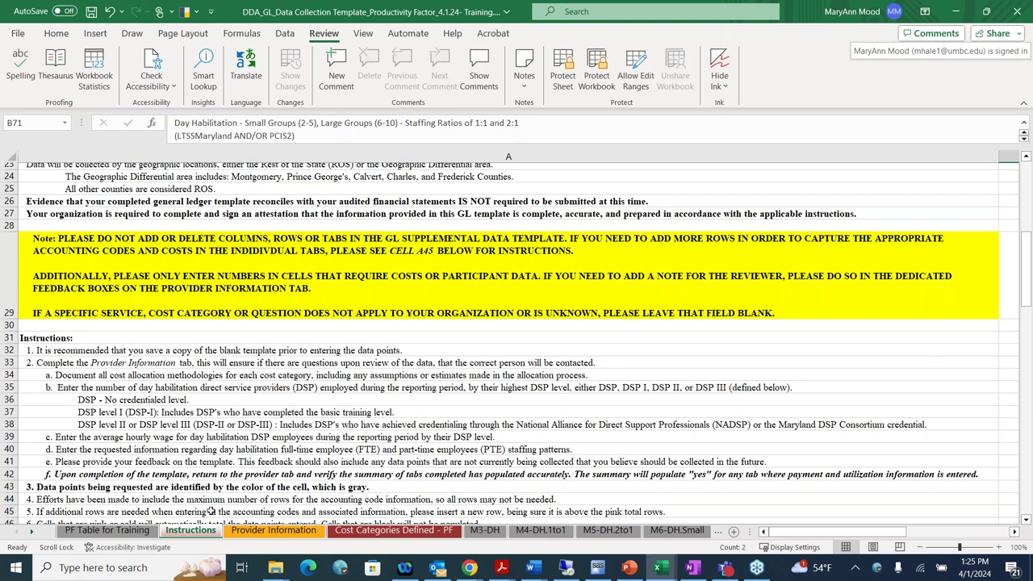
Step: On the M3-DH sheet, point out the Accounting Code and Code Description entry cells of the Rest of State Direct Care Staff table
click(484, 532)
click(97, 283)
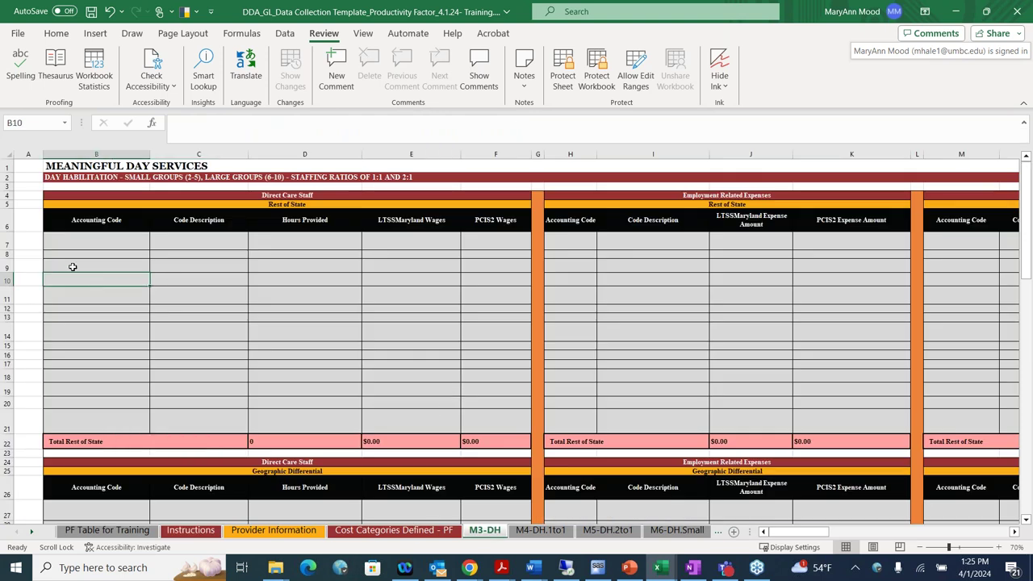
click(74, 267)
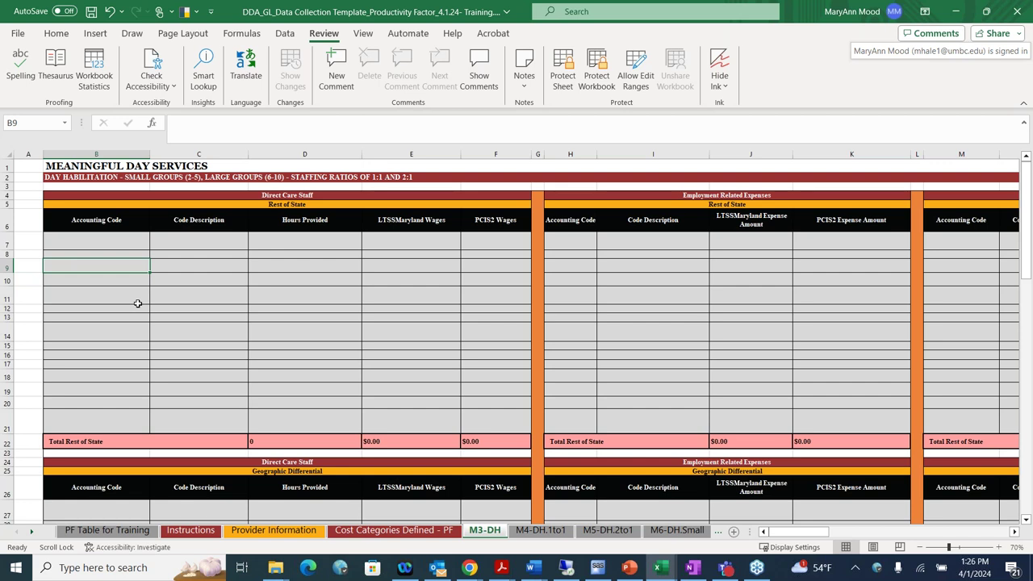
click(84, 243)
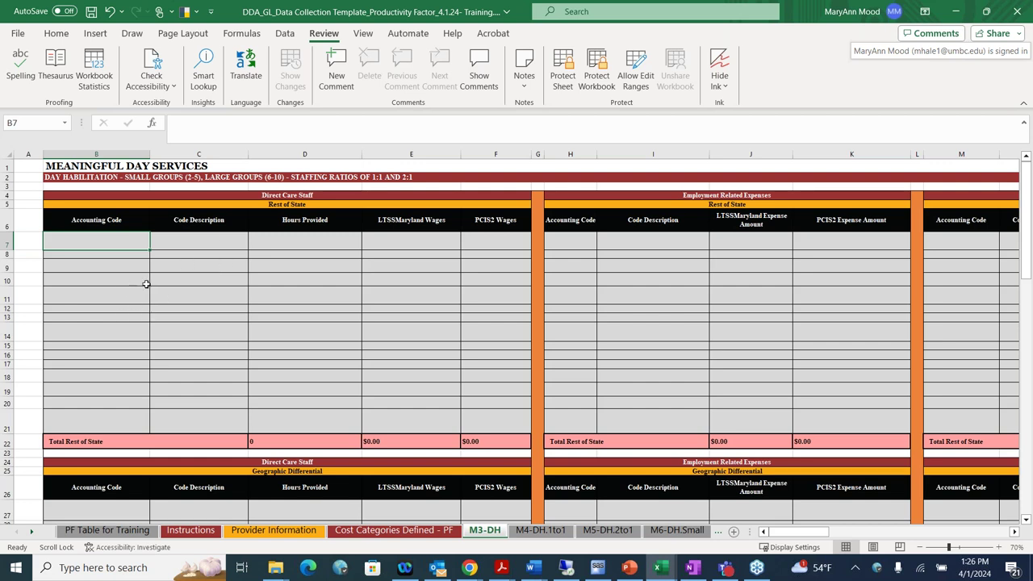
click(178, 262)
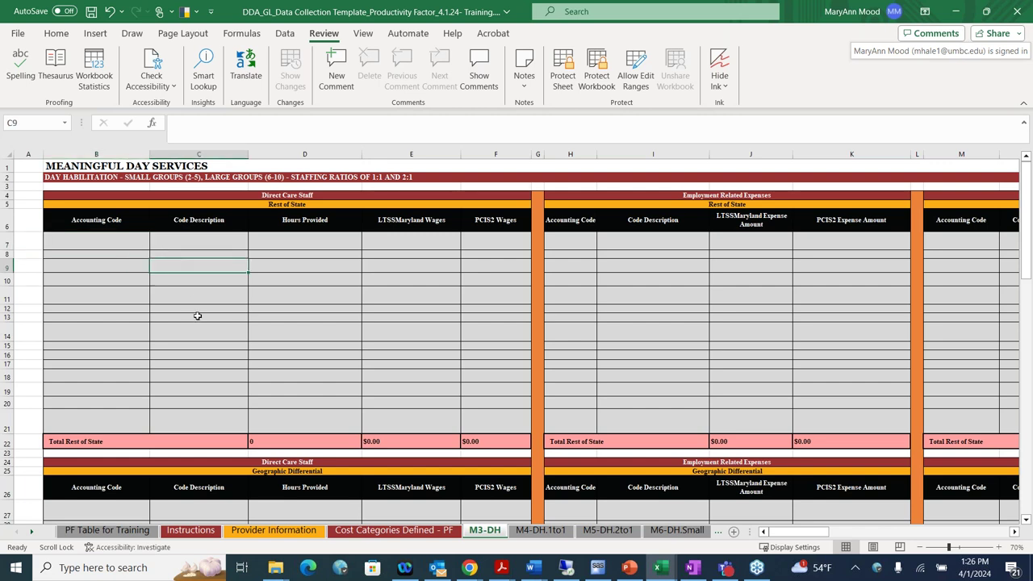
click(120, 270)
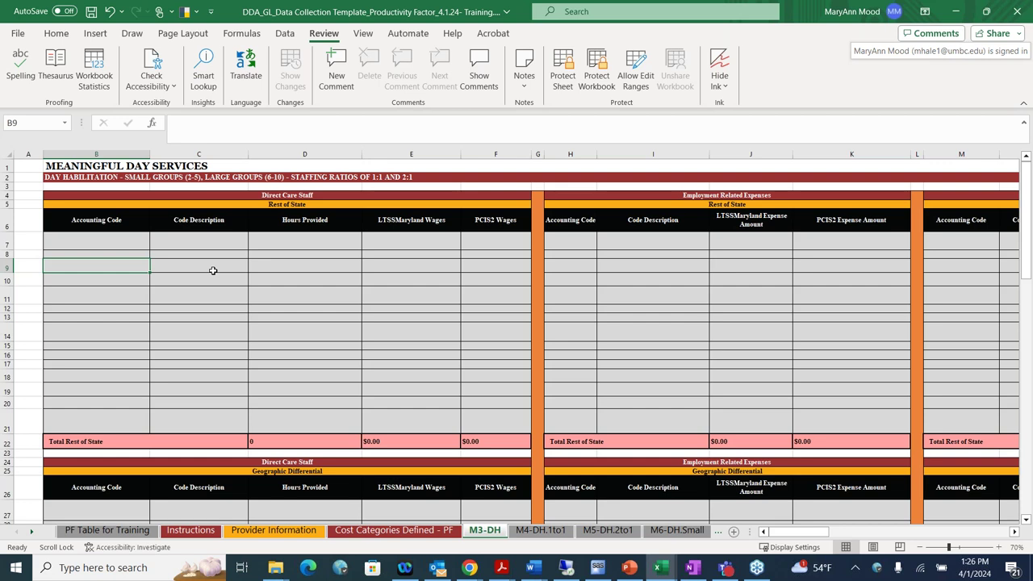
click(213, 270)
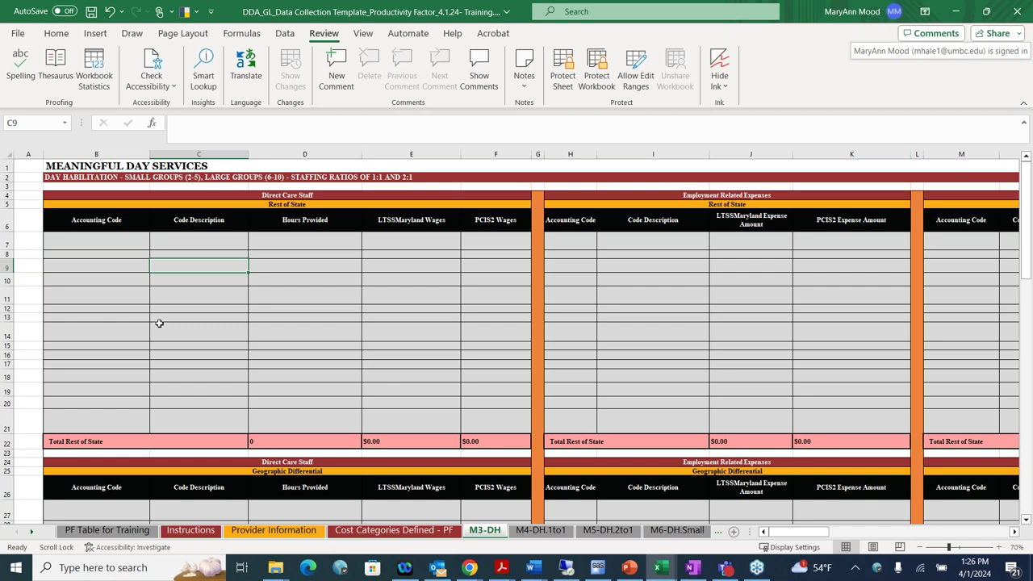
Step: Show the Provider Information sheet's Provider Feedback section and its summaries of completed tabs and Productivity Factor Data Collection tables
click(629, 568)
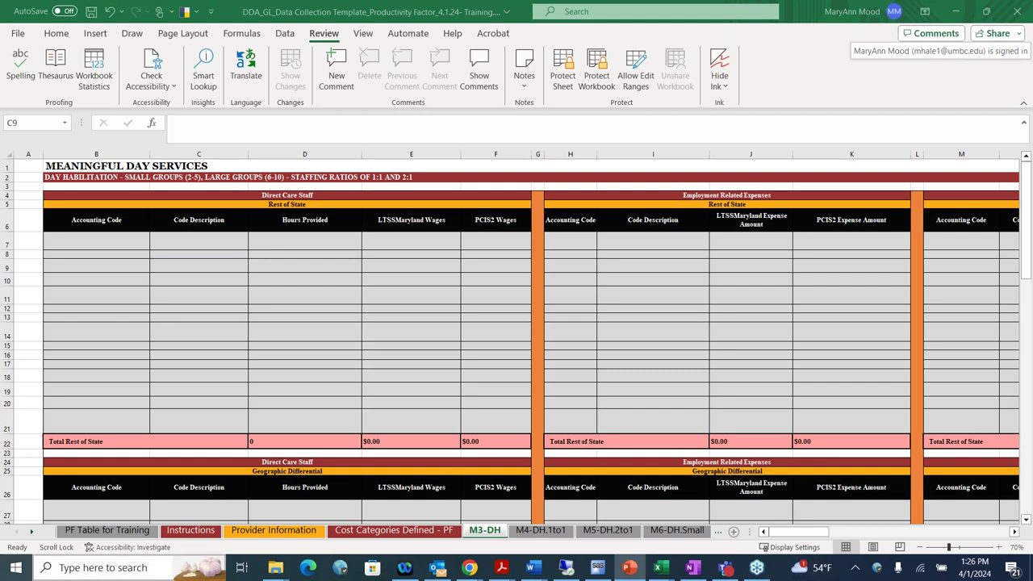
click(262, 531)
scroll(313, 391, down, 7)
scroll(313, 391, down, 8)
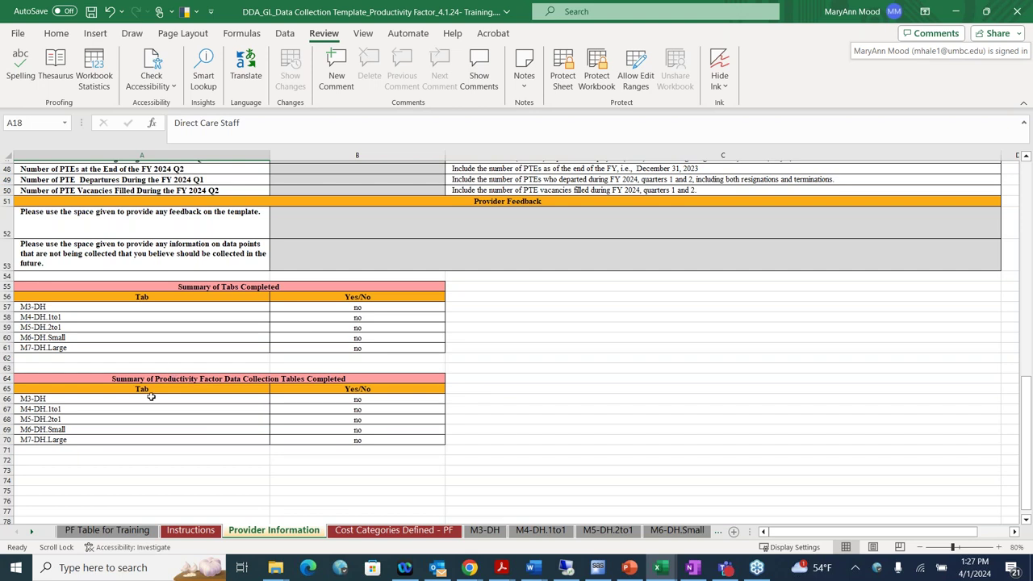
Step: Bring the M3-DH sheet's Productivity Factor Data Collection table into view, from its Cost Category header to the reasoning field
click(486, 530)
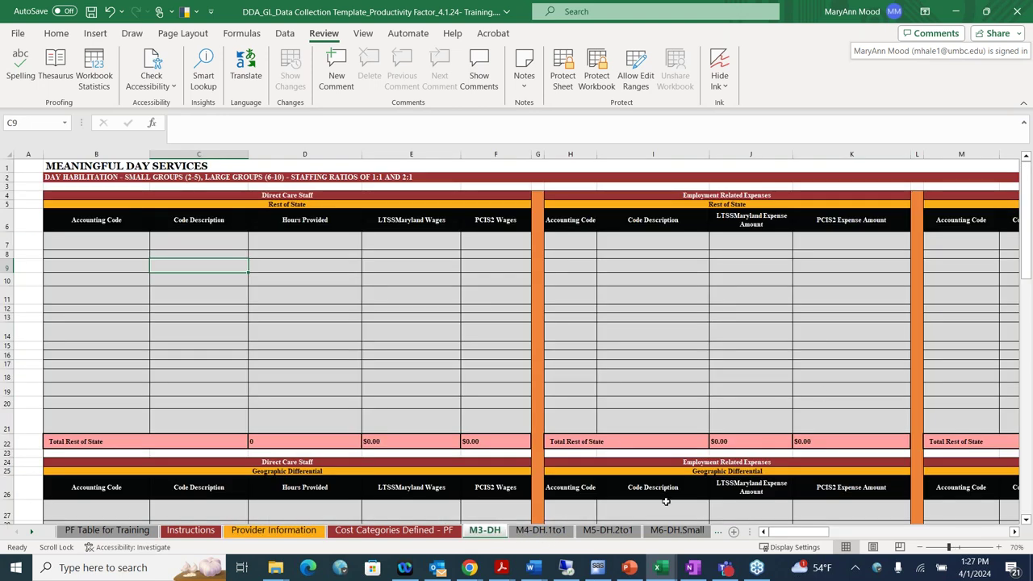
scroll(603, 440, down, 5)
scroll(603, 440, down, 10)
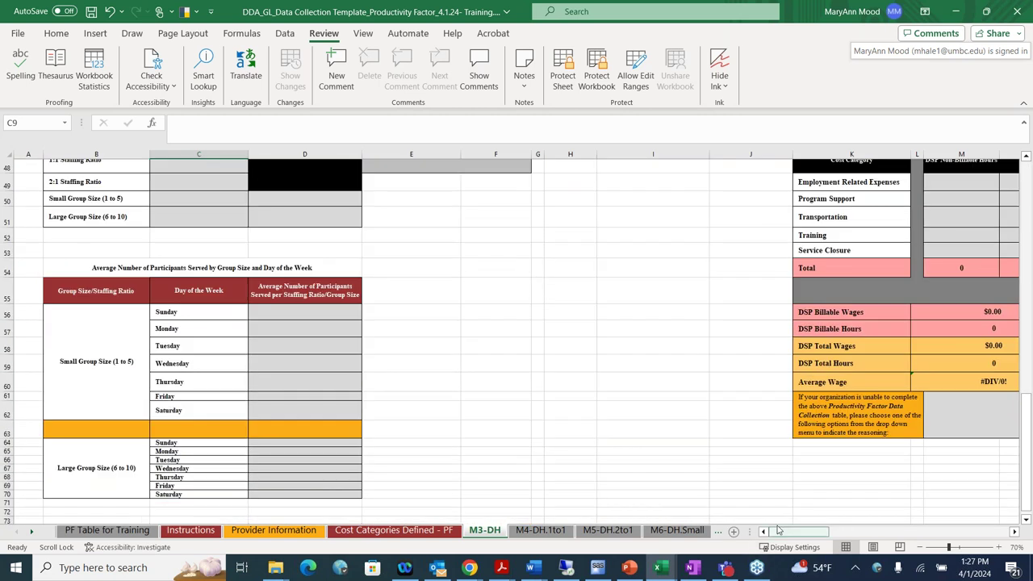
drag(791, 534, 821, 535)
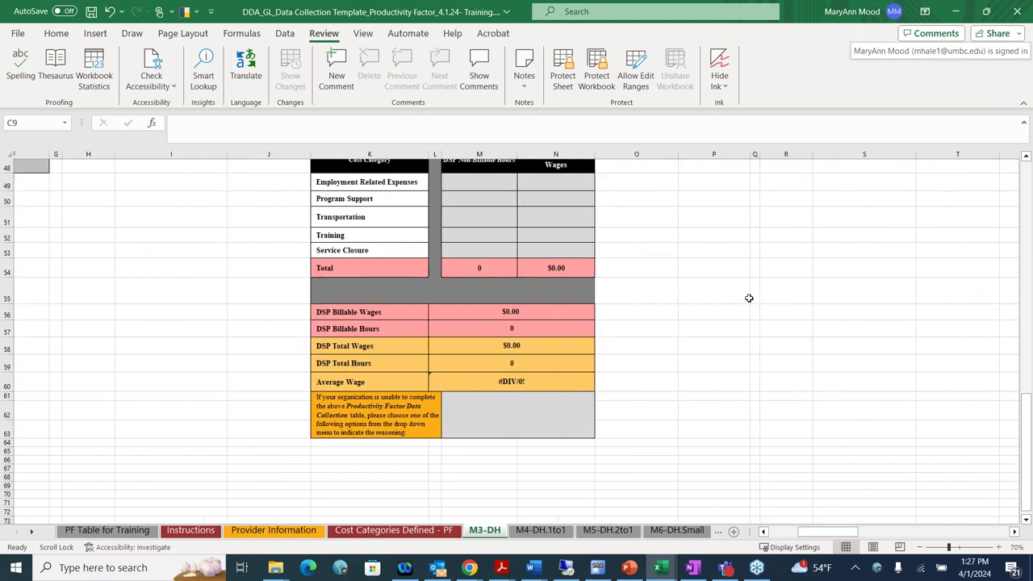
scroll(749, 297, up, 1)
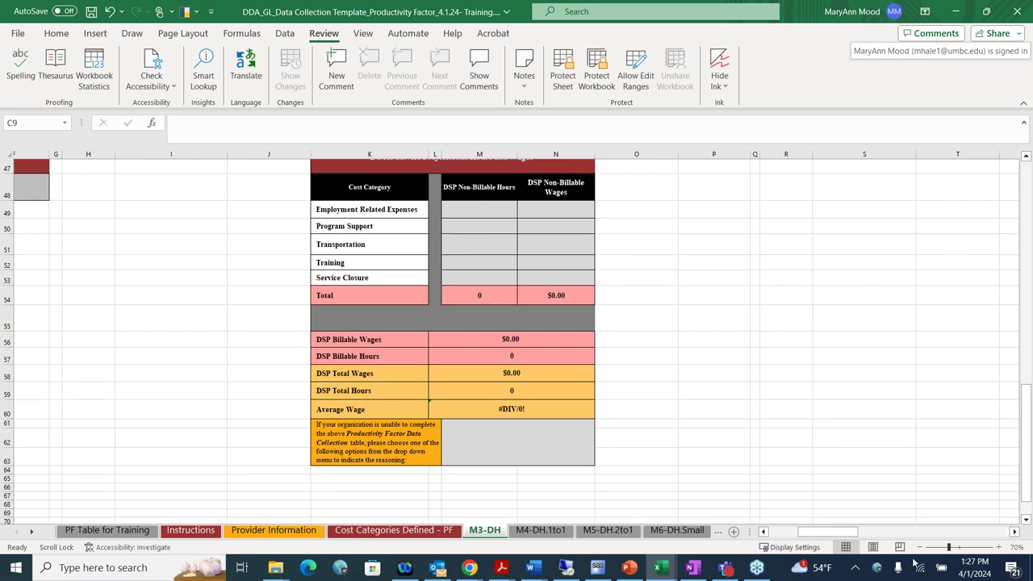
Step: Show the Productivity Factor Data Collection table on the PF Table for Training sheet and point out its note about choosing a reasoning option
click(113, 533)
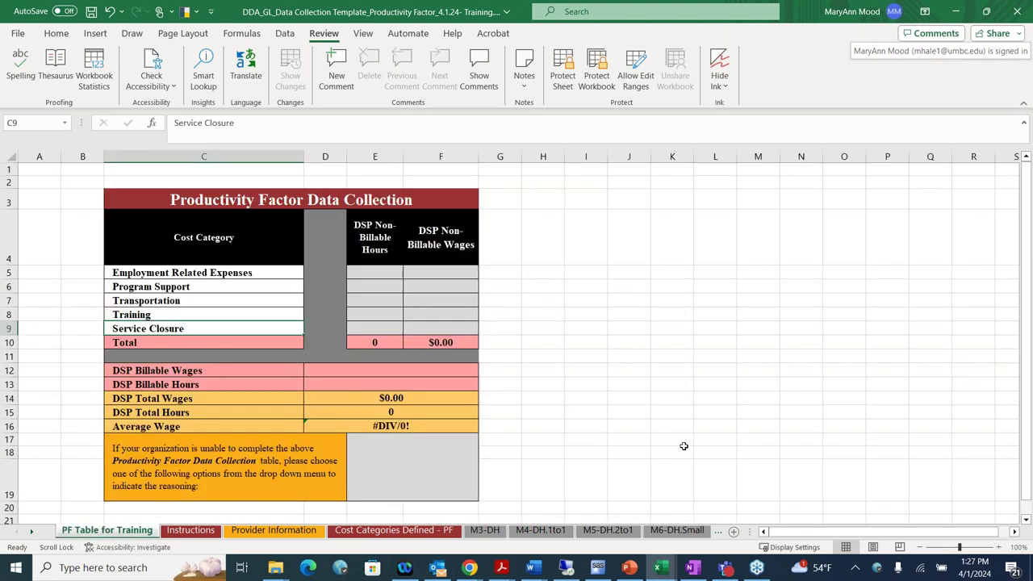
click(998, 547)
scroll(916, 394, down, 1)
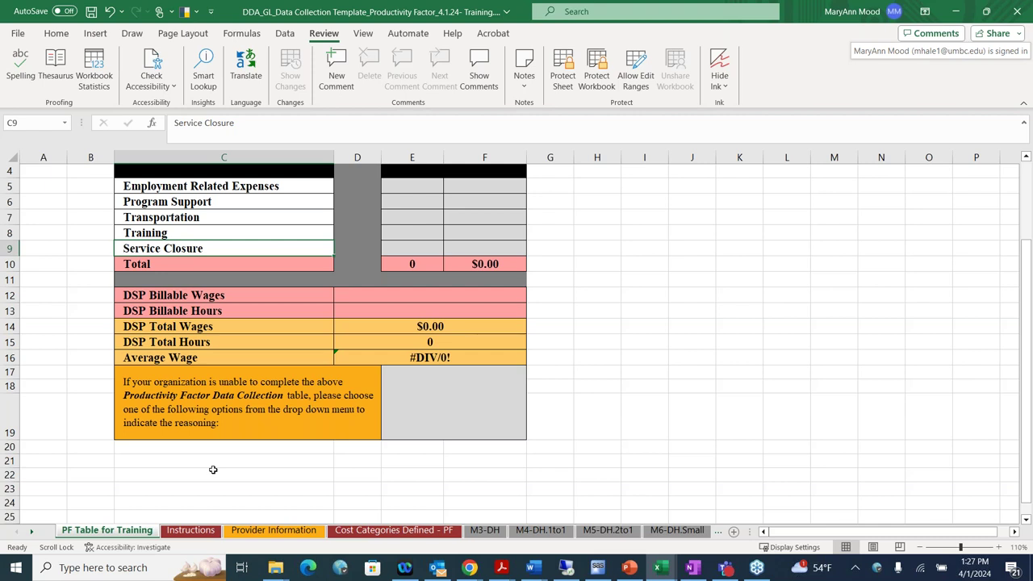
click(306, 407)
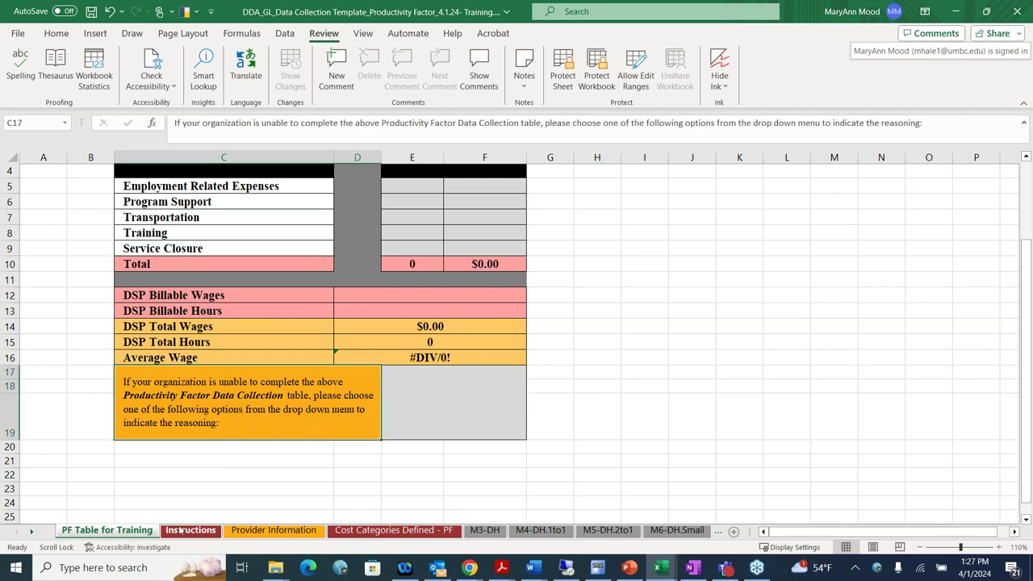
Step: Return to the Provider Information sheet's Provider Feedback section and completion summary tables
click(293, 530)
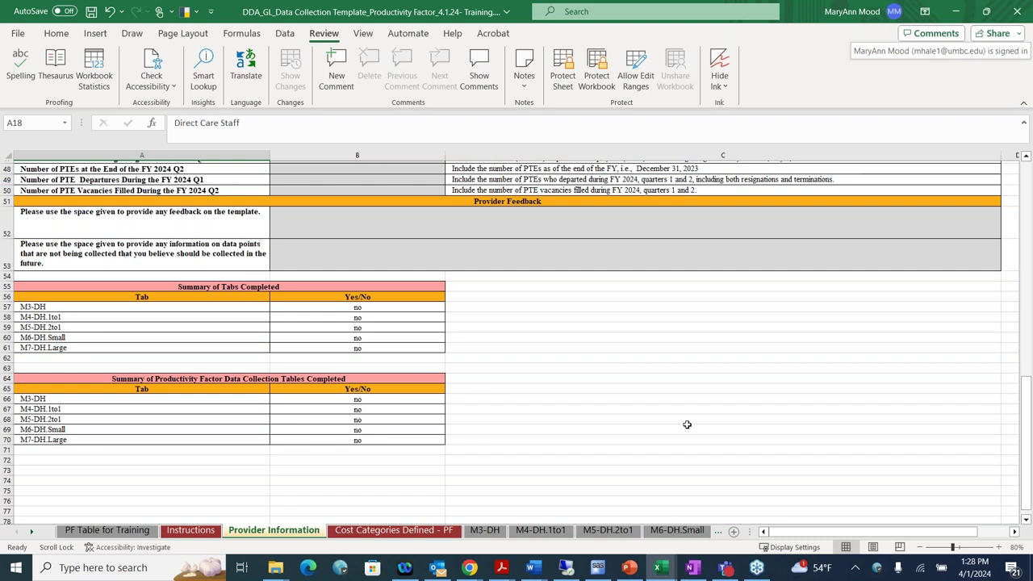
scroll(638, 408, up, 1)
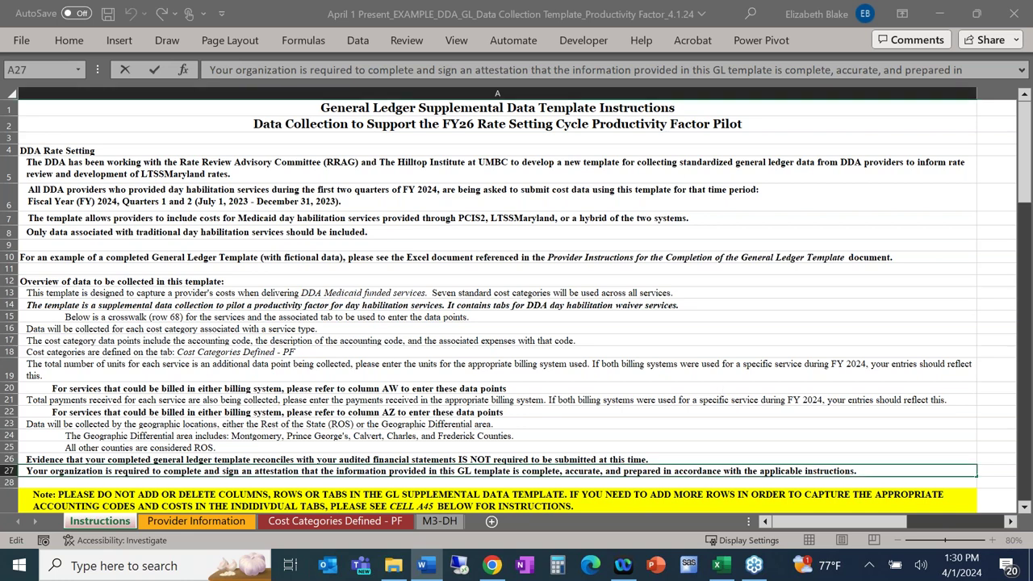
Step: Skim the Instructions sheet of the completed example workbook down to the version date and back to its title
scroll(725, 392, down, 2)
scroll(508, 306, down, 15)
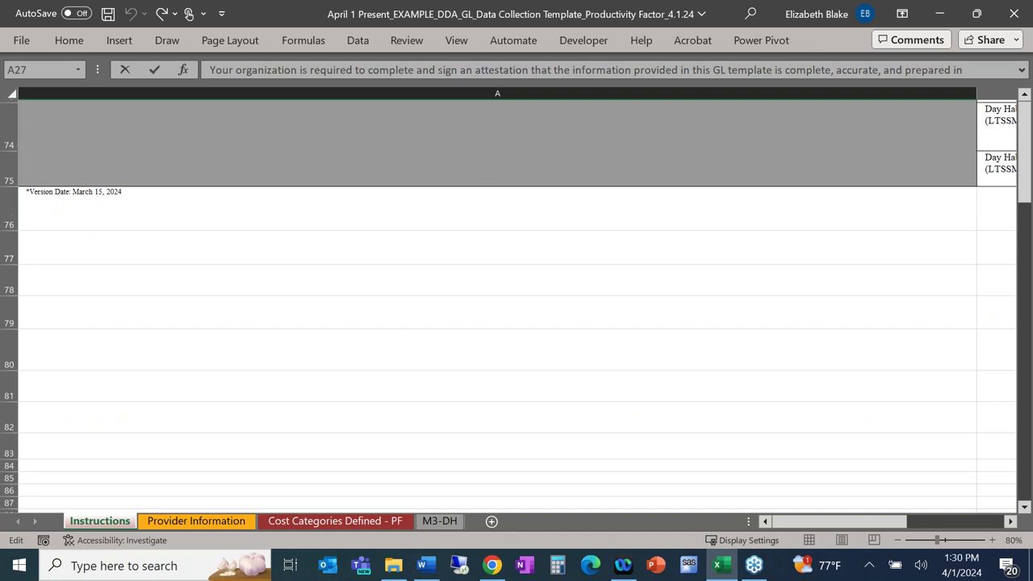
scroll(508, 307, up, 18)
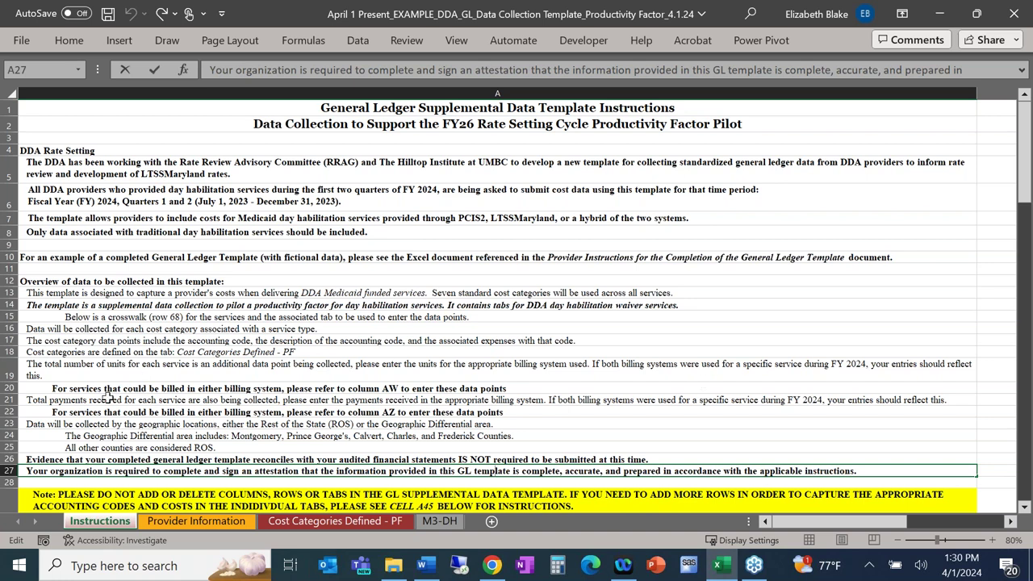
Step: Review the example's Provider Information sheet from the organization details through DSP wages and staff patterns to the completion summaries
click(187, 526)
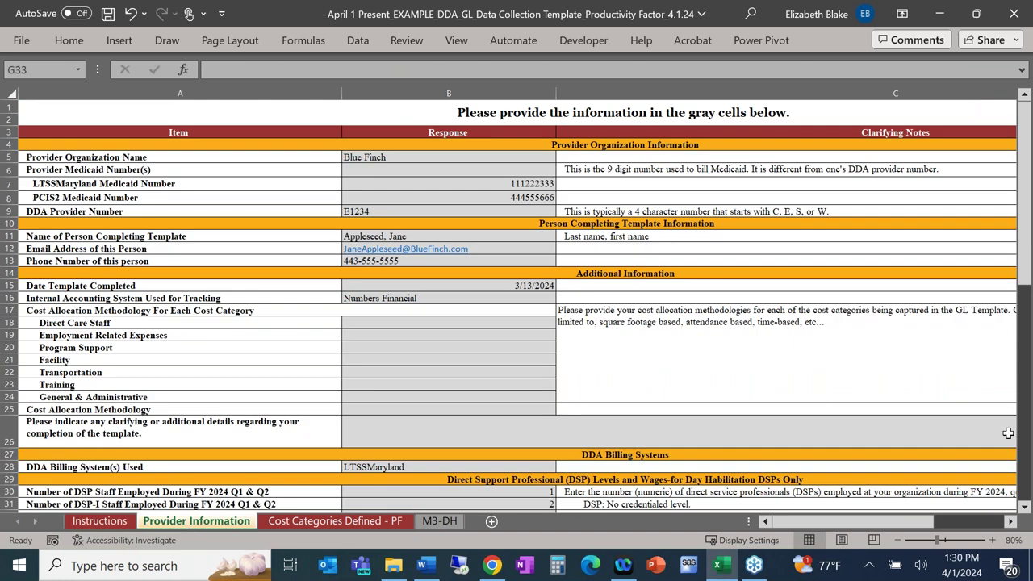
click(421, 565)
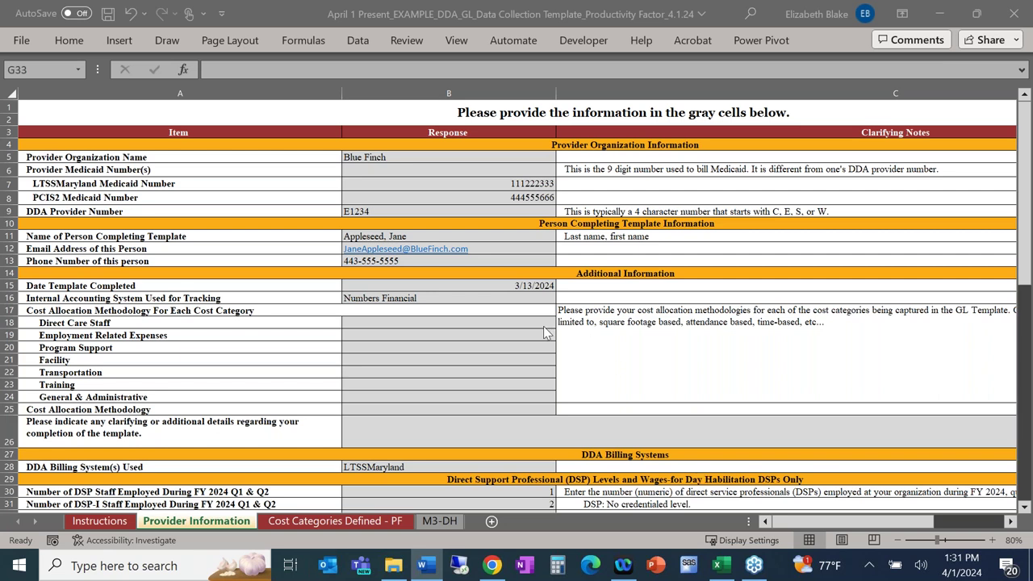
scroll(546, 332, down, 1)
scroll(545, 331, up, 1)
scroll(545, 333, down, 1)
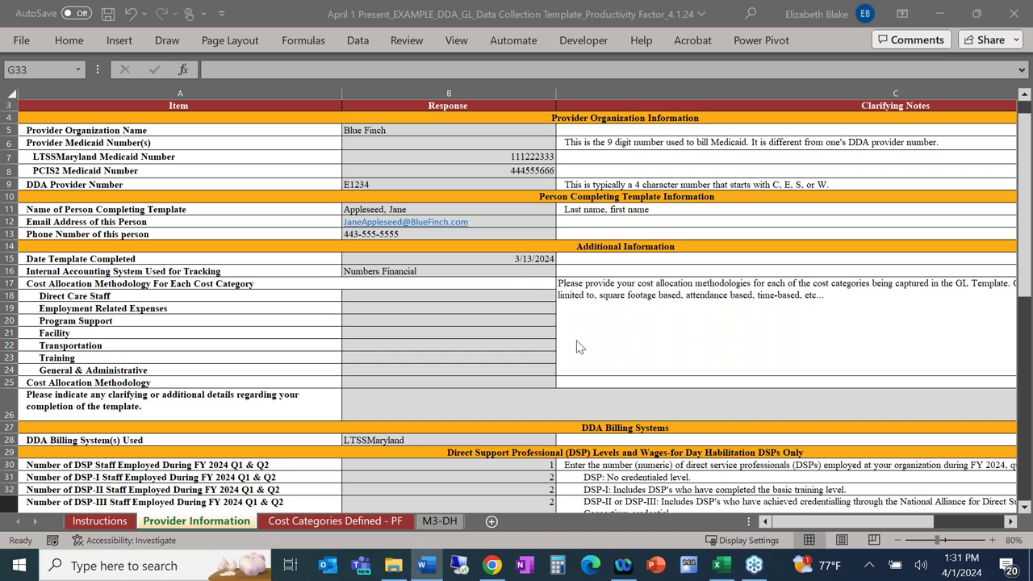
scroll(570, 390, down, 4)
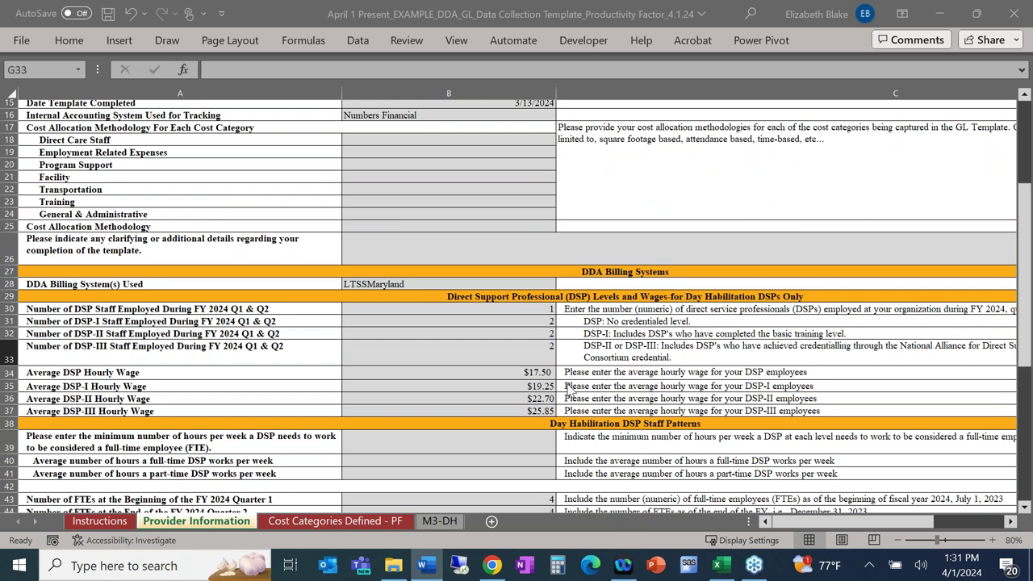
scroll(626, 438, down, 7)
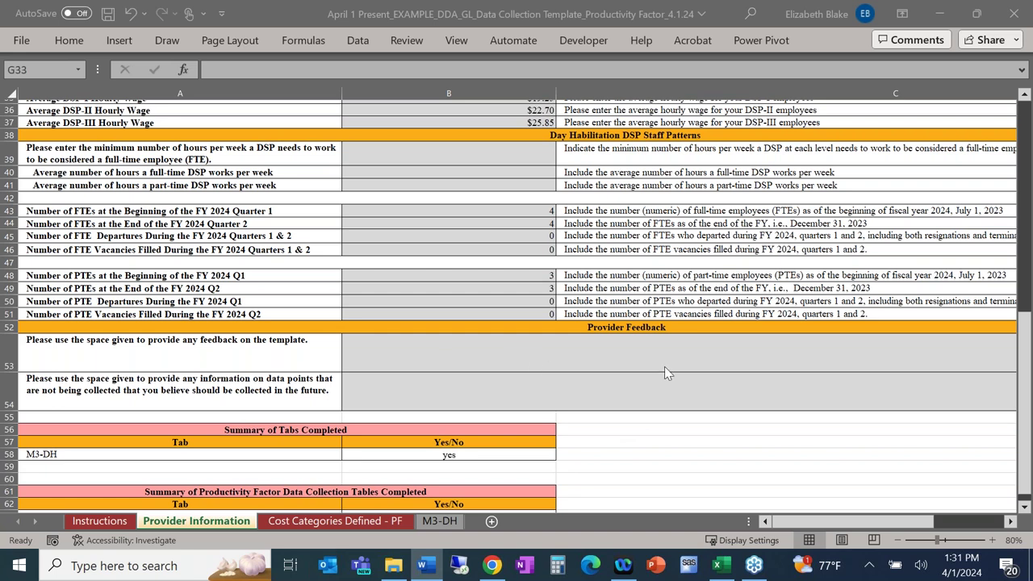
scroll(664, 372, down, 1)
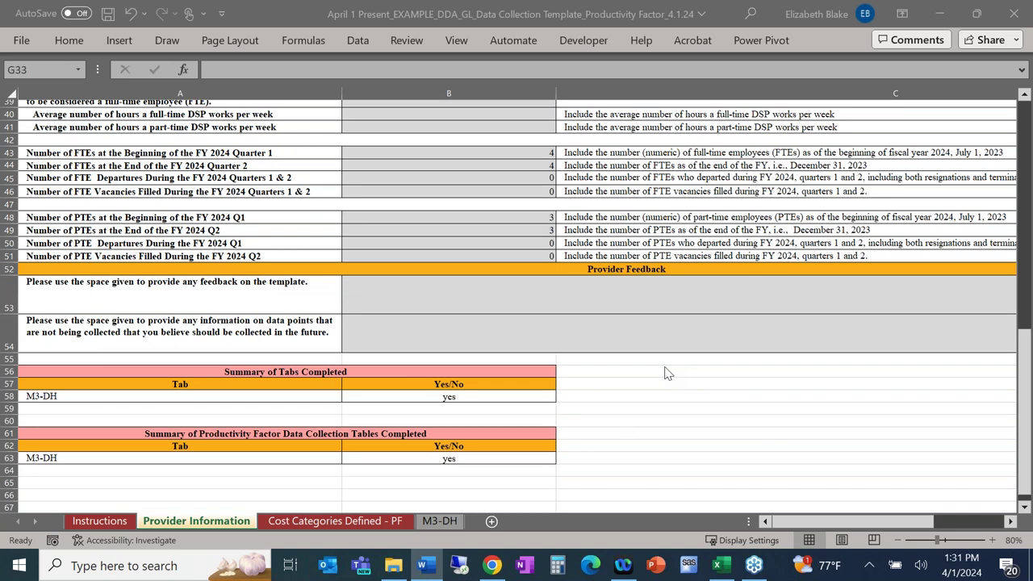
scroll(664, 372, down, 2)
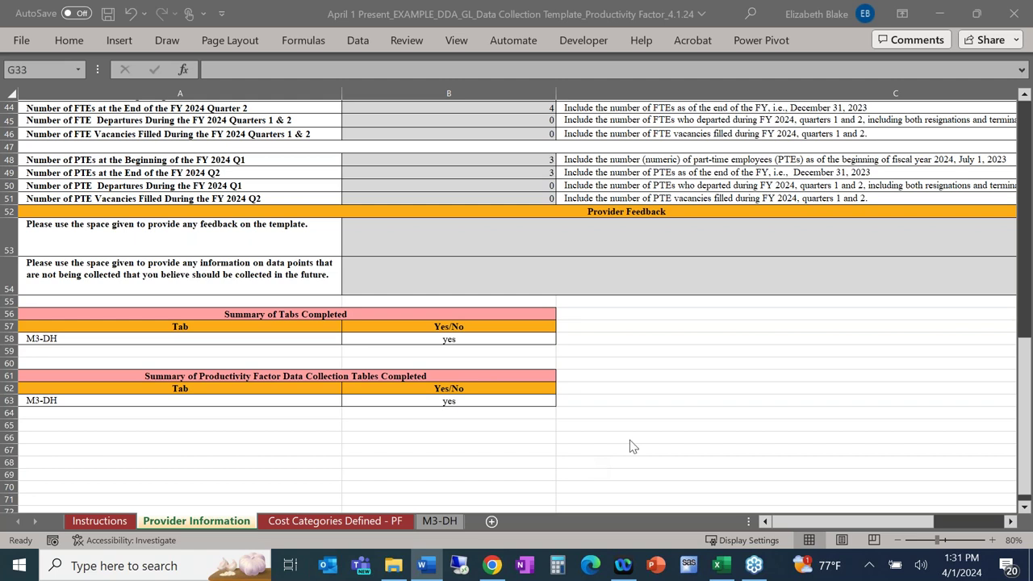
Step: Show the example's Cost Categories Defined - PF sheet, including the Cost Category and Additional Information columns and the Direct Care Staff definition
click(285, 522)
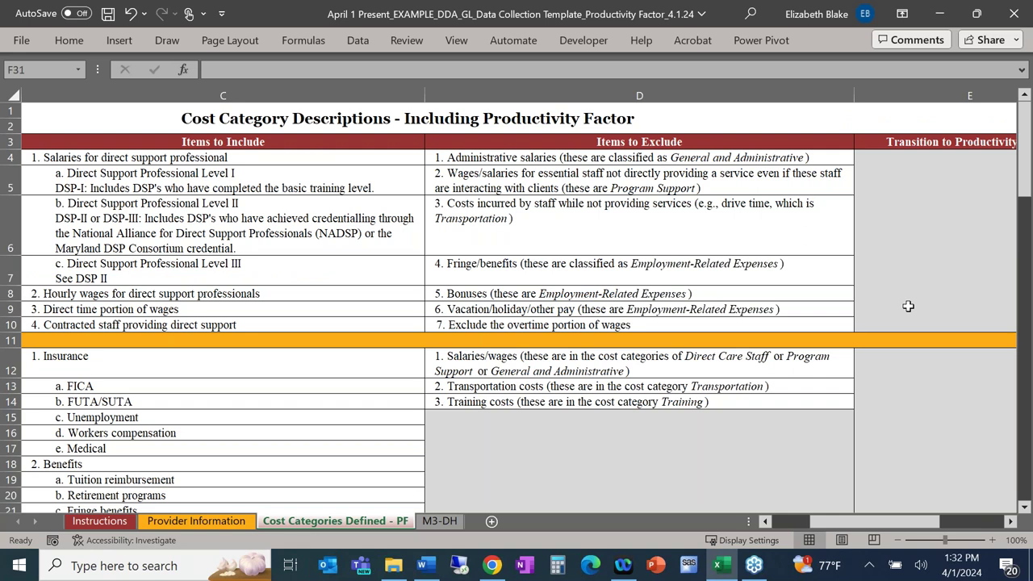
key(alt+Tab)
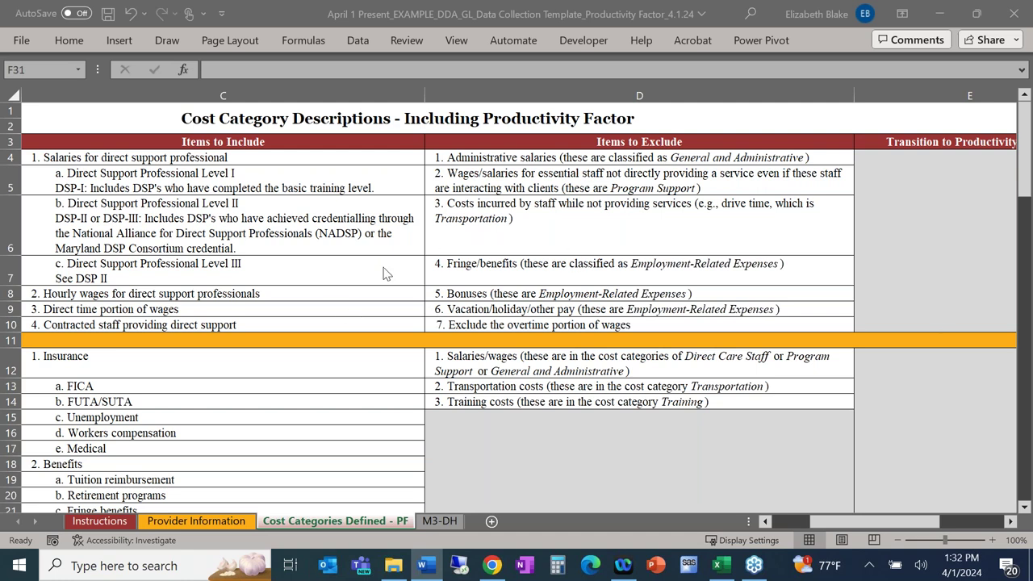
scroll(384, 274, down, 6)
scroll(384, 275, up, 1)
scroll(384, 274, left, 1)
scroll(384, 274, left, 3)
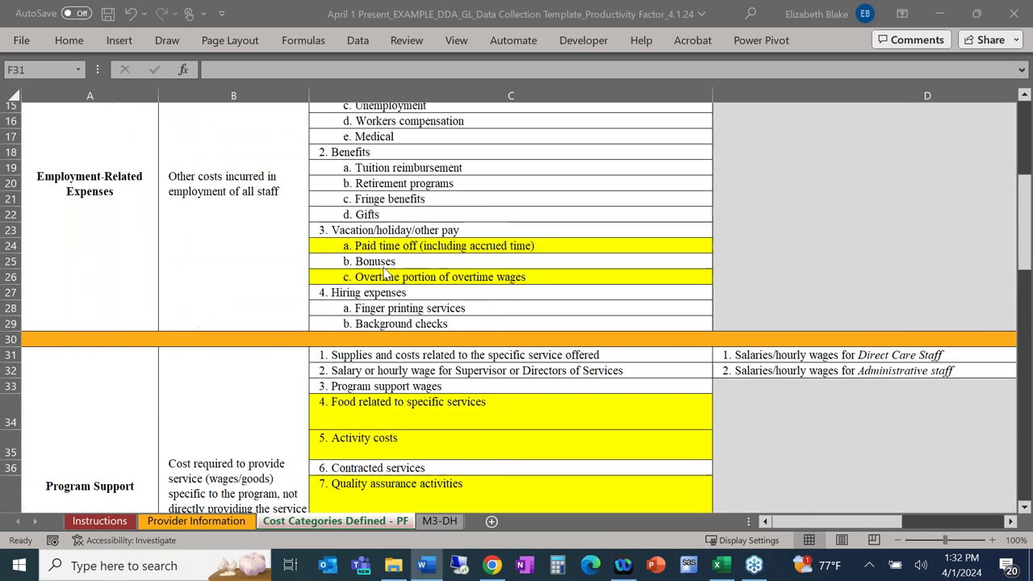
scroll(384, 272, up, 5)
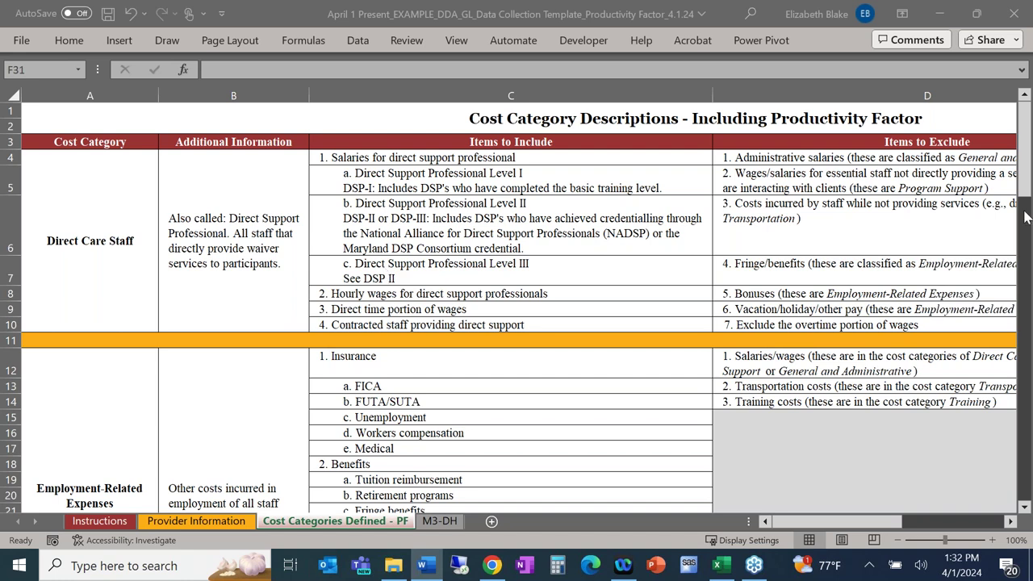
Step: Examine the Employment-Related Expenses items to include, with the yellow paid time off and overtime portion rows in view
scroll(475, 437, down, 5)
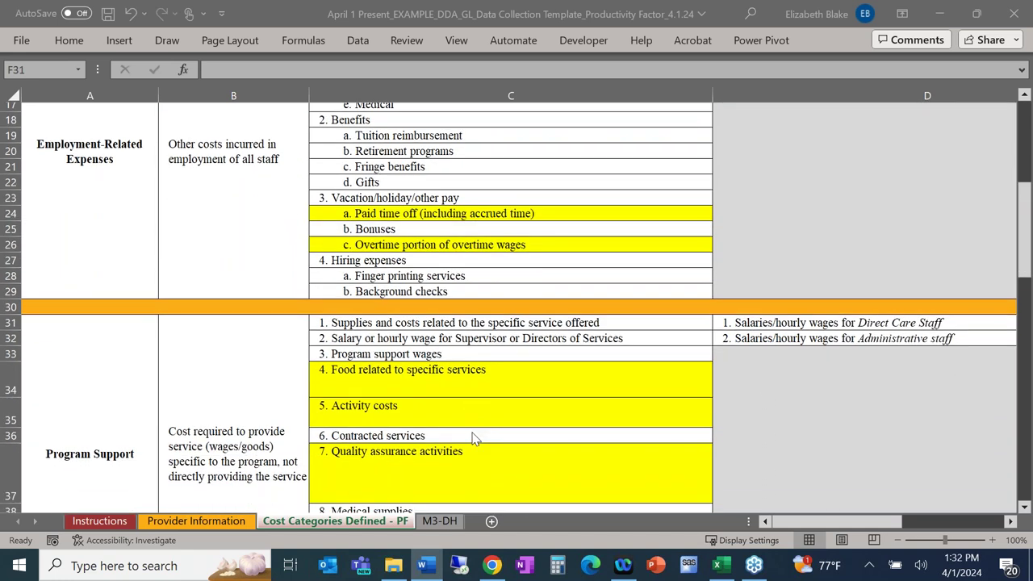
scroll(474, 437, up, 1)
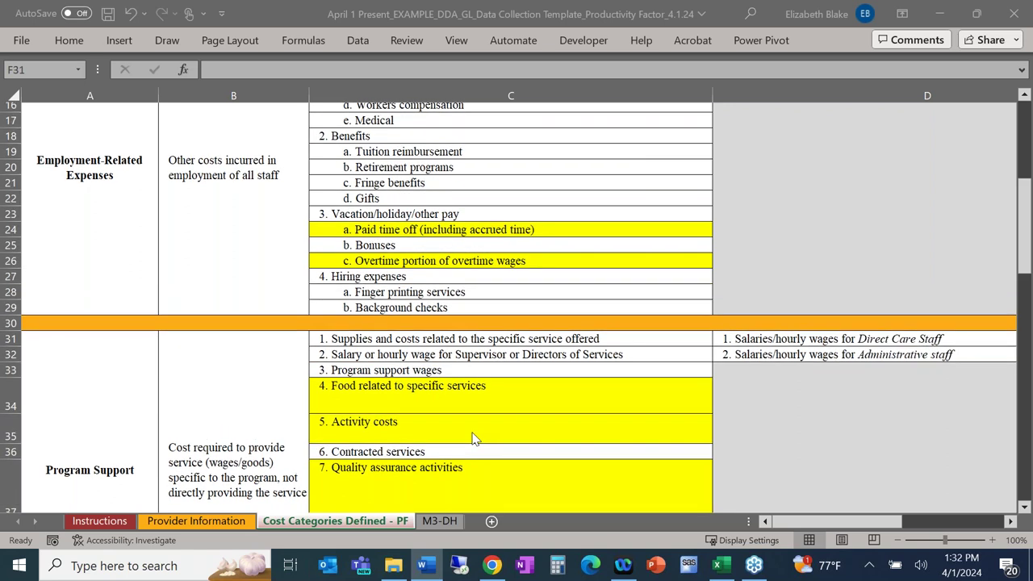
scroll(474, 437, up, 2)
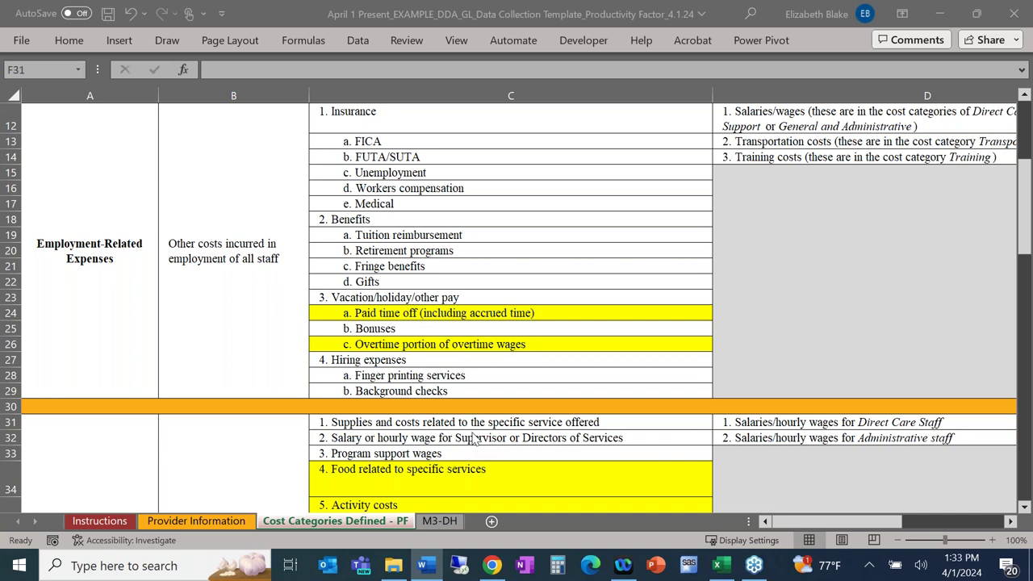
scroll(474, 437, up, 2)
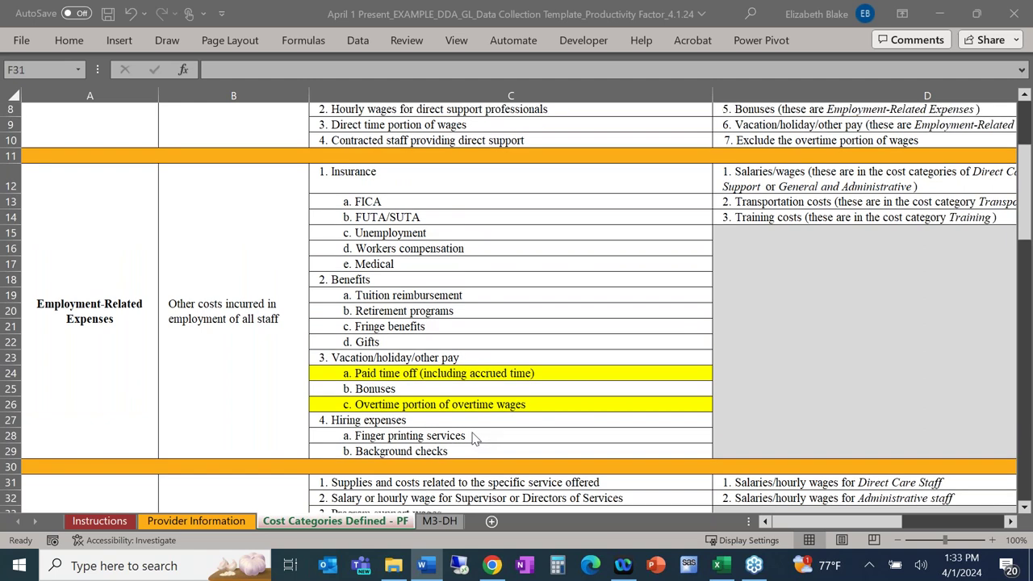
scroll(474, 437, up, 2)
scroll(475, 437, down, 2)
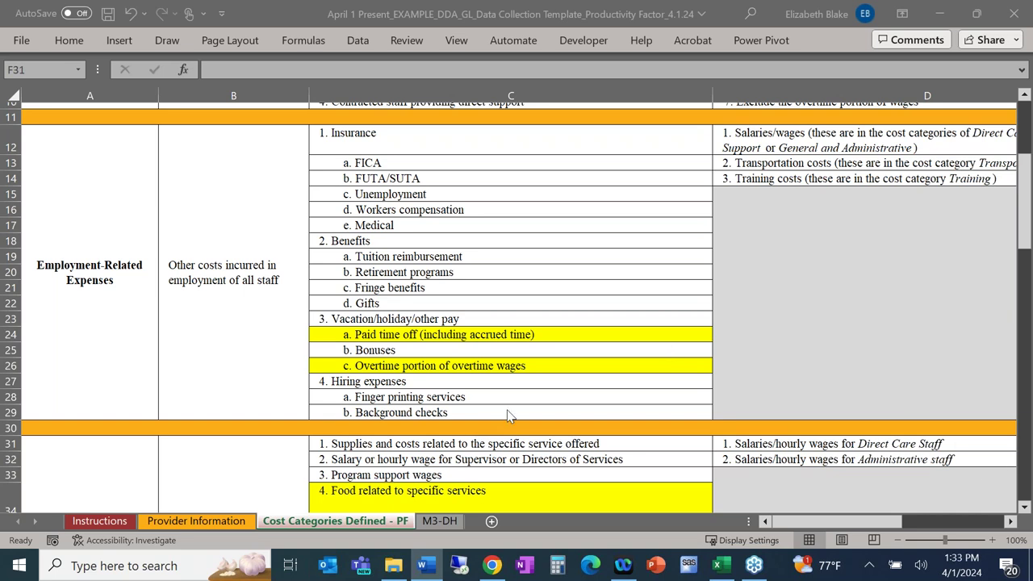
Step: Examine the yellow-highlighted items to include under the Program Support, Transportation and Training cost categories
scroll(513, 416, down, 5)
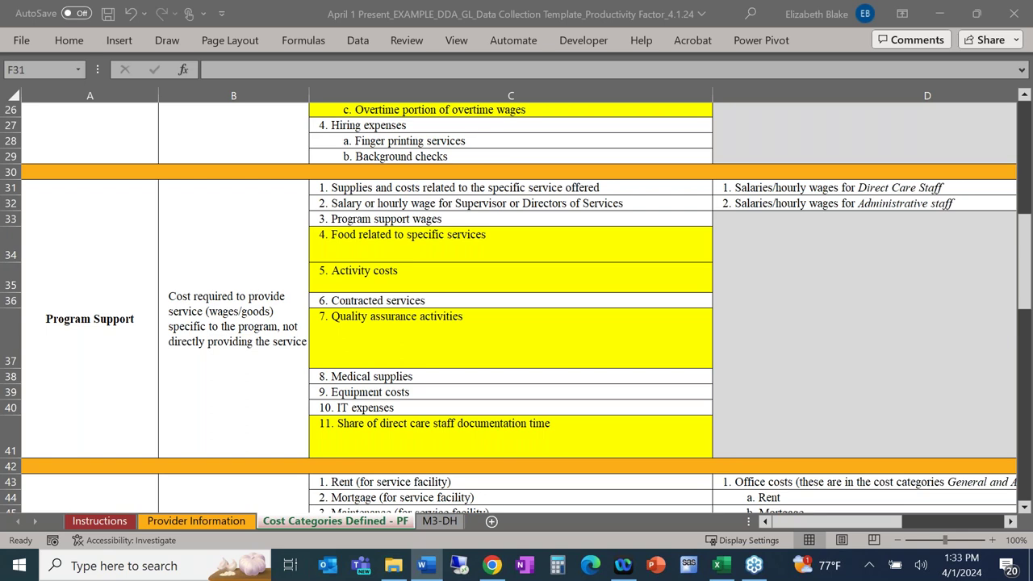
scroll(618, 316, down, 7)
scroll(618, 316, down, 2)
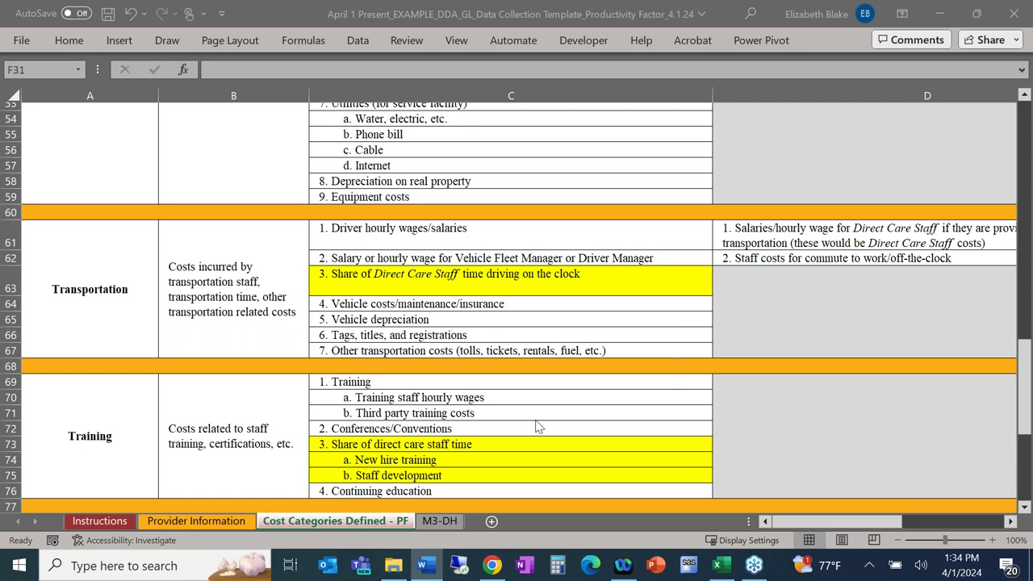
scroll(556, 420, down, 1)
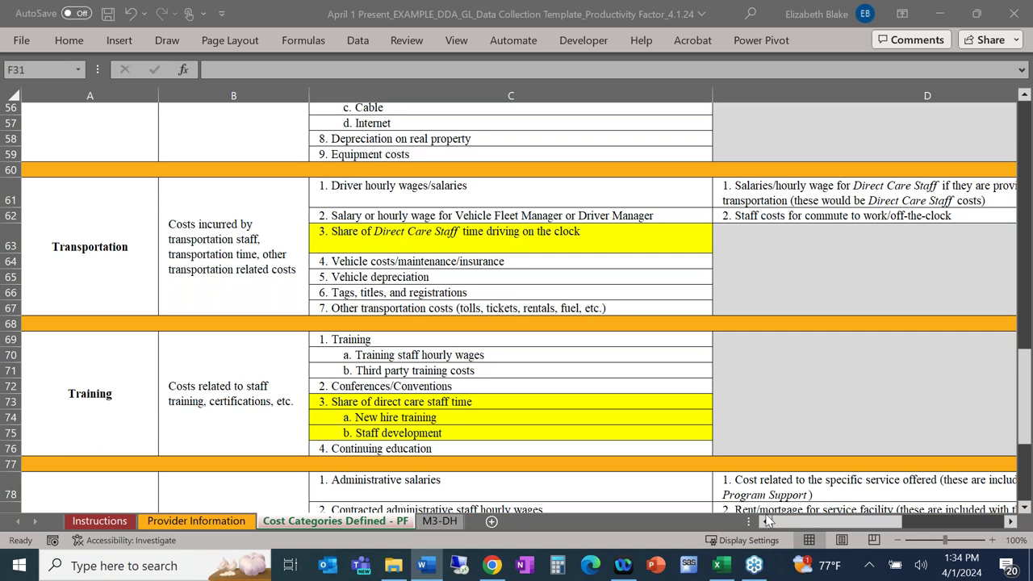
Step: Review the example's filled-in Rest of State tables for Direct Care Staff and Employment Related Expenses on the M3-DH sheet
click(445, 525)
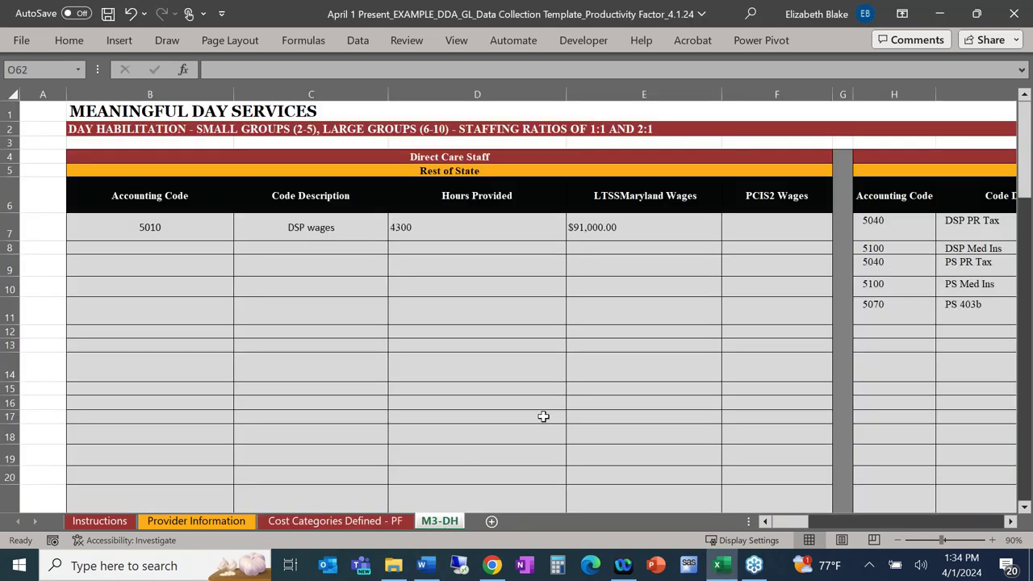
scroll(543, 416, down, 2)
scroll(543, 417, up, 1)
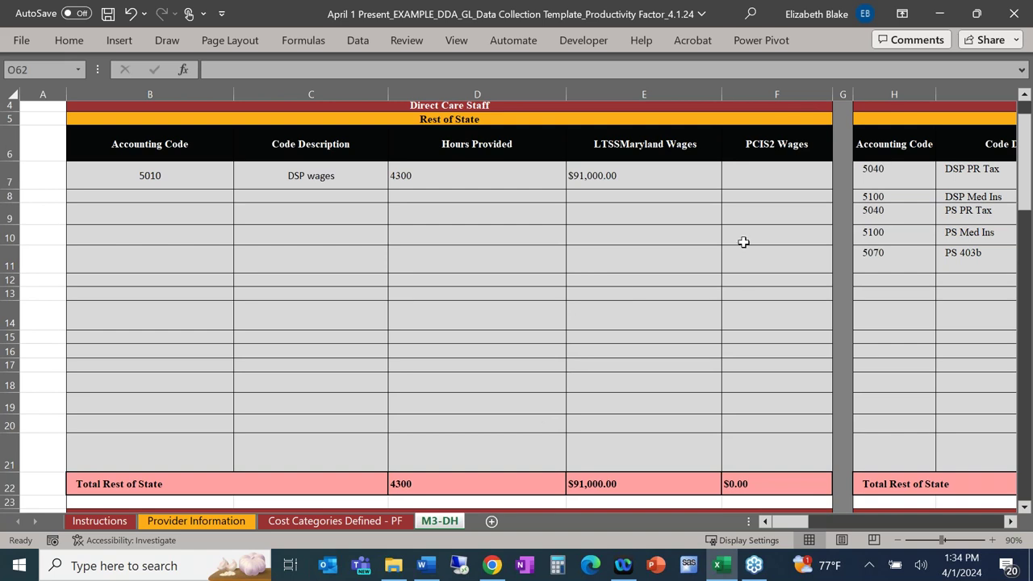
scroll(784, 239, right, 1)
scroll(783, 239, right, 3)
scroll(783, 238, up, 1)
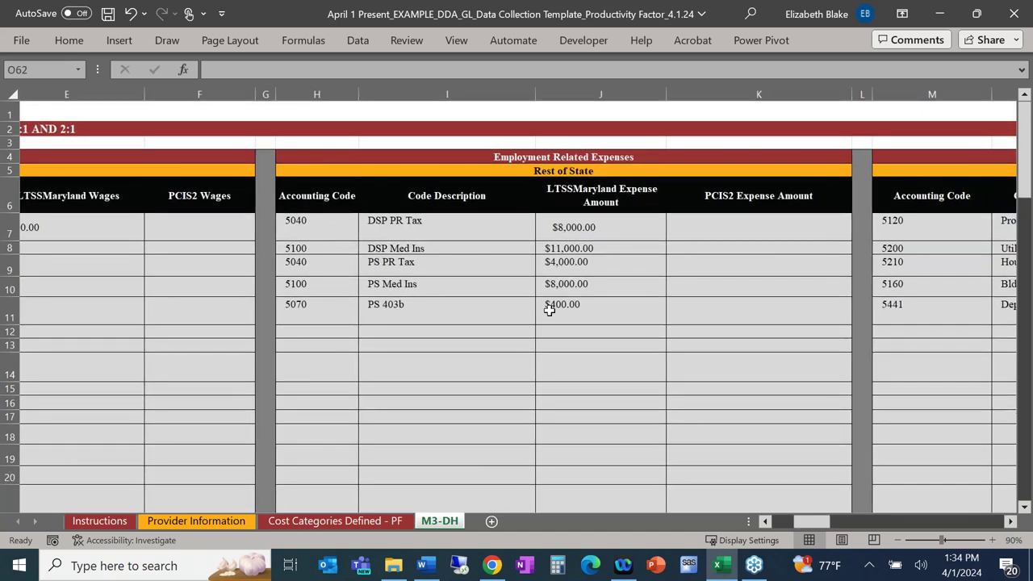
scroll(546, 323, down, 12)
scroll(545, 324, up, 10)
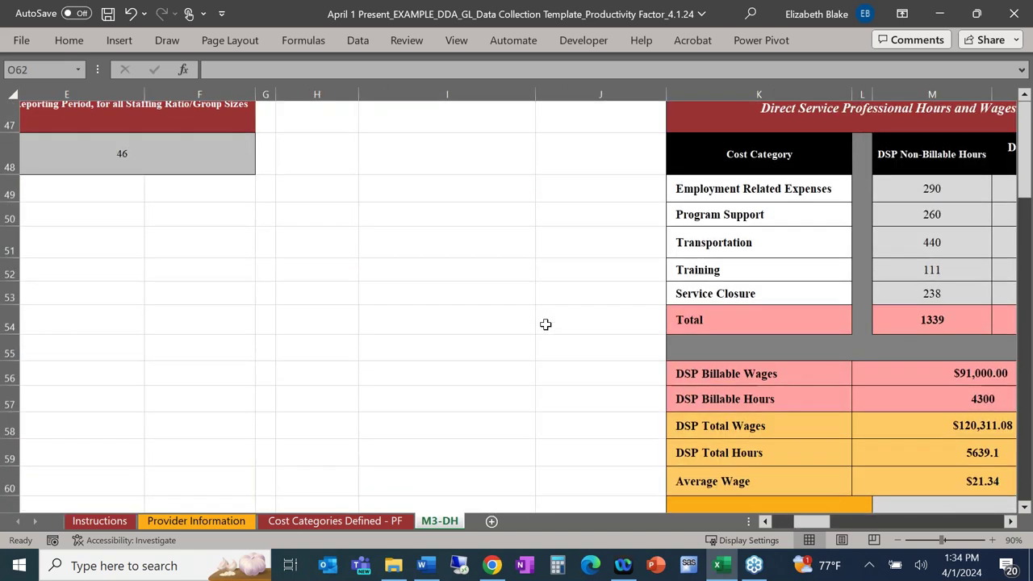
scroll(546, 323, up, 4)
scroll(545, 324, left, 3)
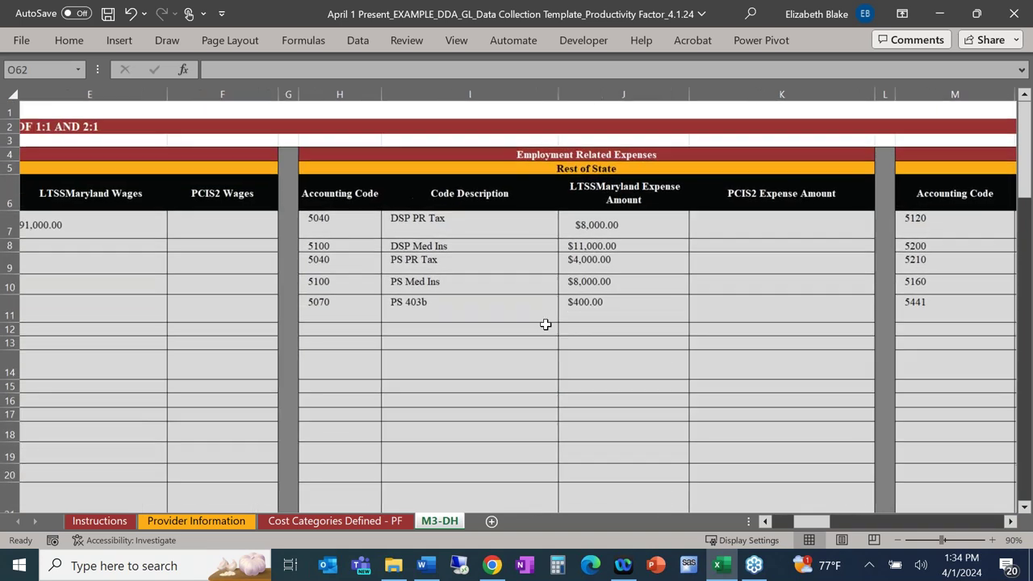
scroll(545, 324, left, 1)
scroll(545, 324, down, 1)
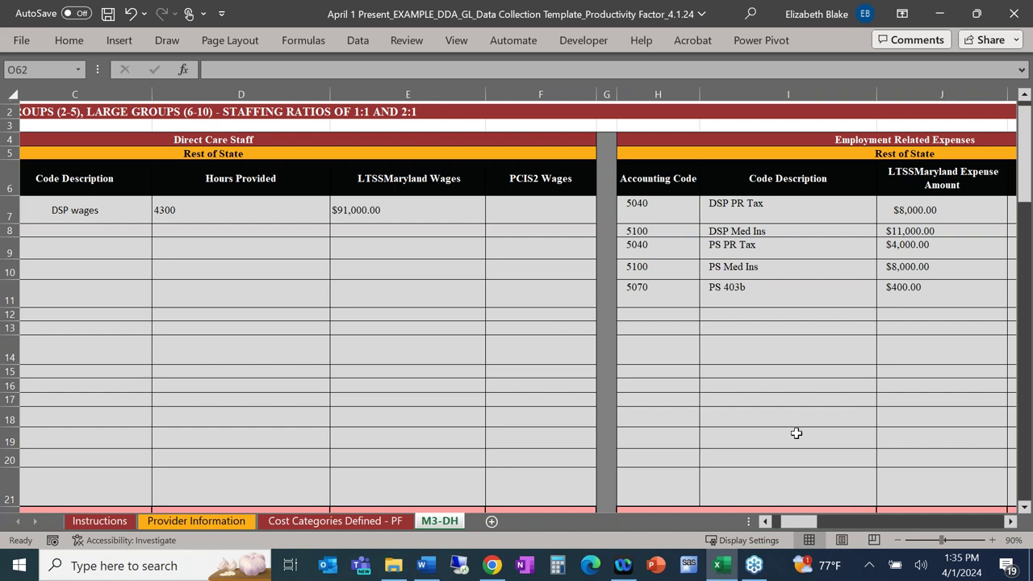
Step: Show the example's completed Productivity Factor Data Collection table on M3-DH, from the non-billable hours and wages to the reasoning field
scroll(797, 432, down, 12)
scroll(797, 432, right, 4)
scroll(797, 432, down, 3)
scroll(796, 432, up, 1)
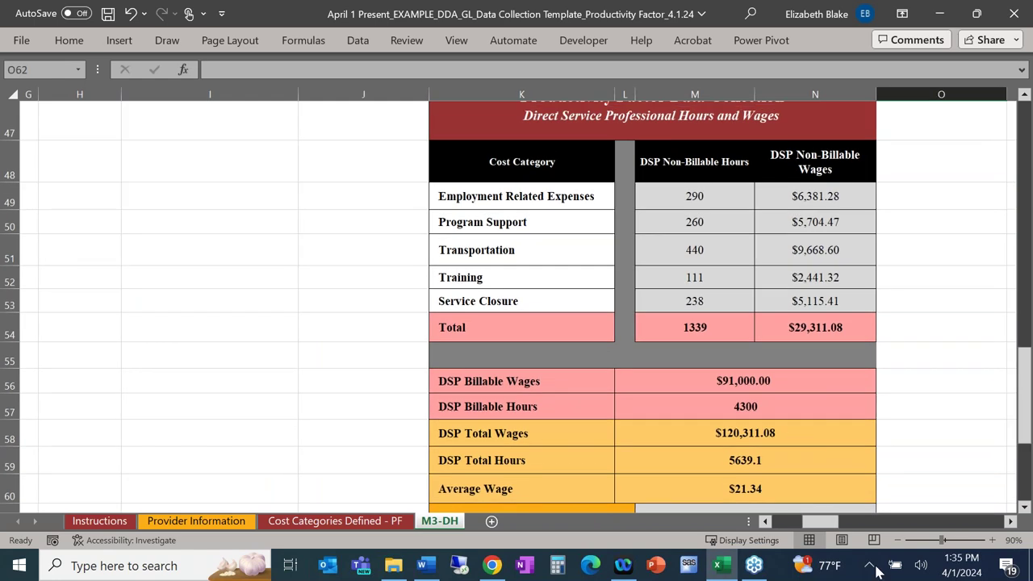
click(897, 541)
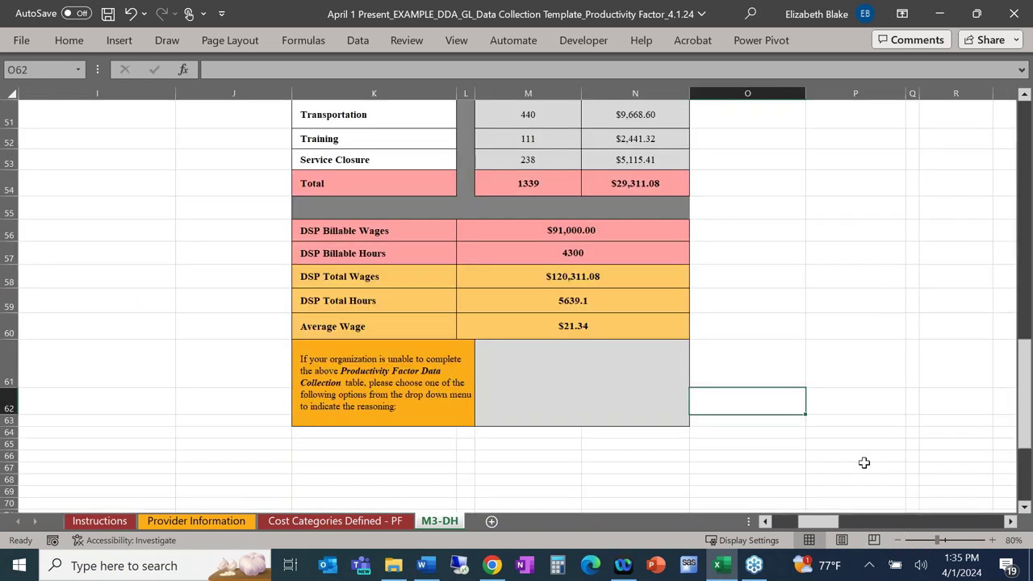
scroll(864, 462, up, 2)
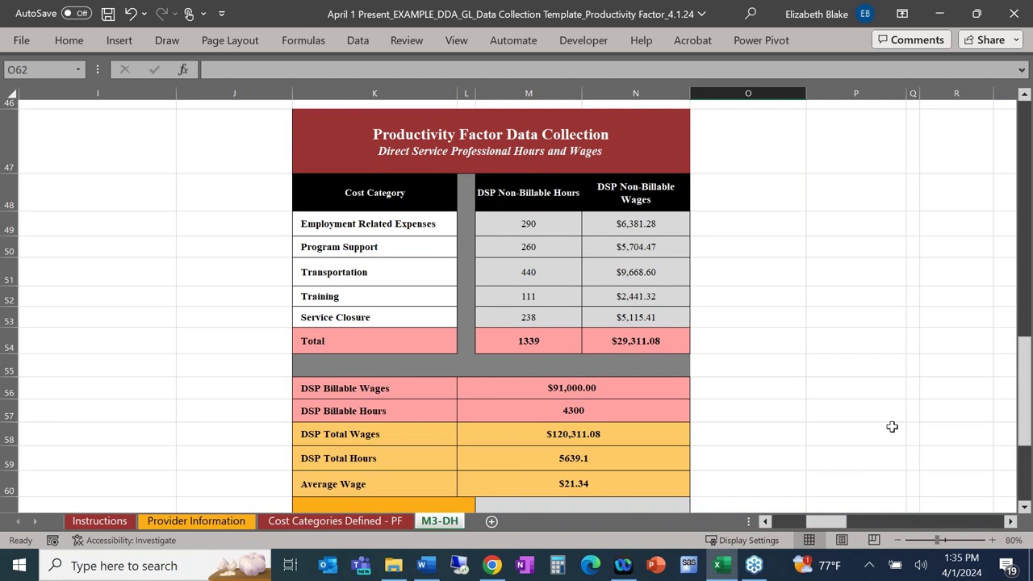
Step: Review the example's Rest of State tables on M3-DH, from Direct Care Staff across to General & Administrative
key(alt+Tab)
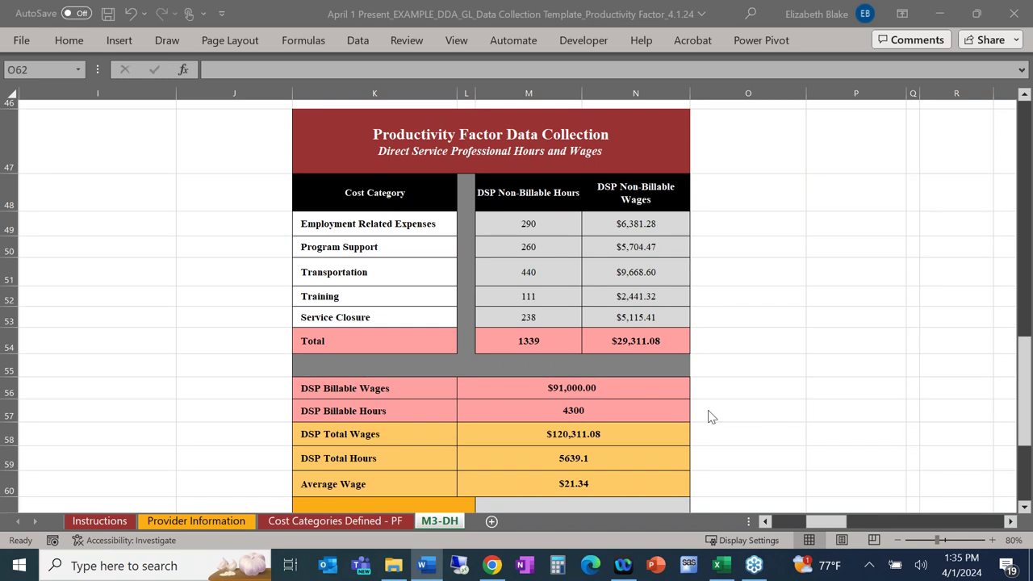
scroll(458, 367, left, 5)
scroll(459, 370, up, 8)
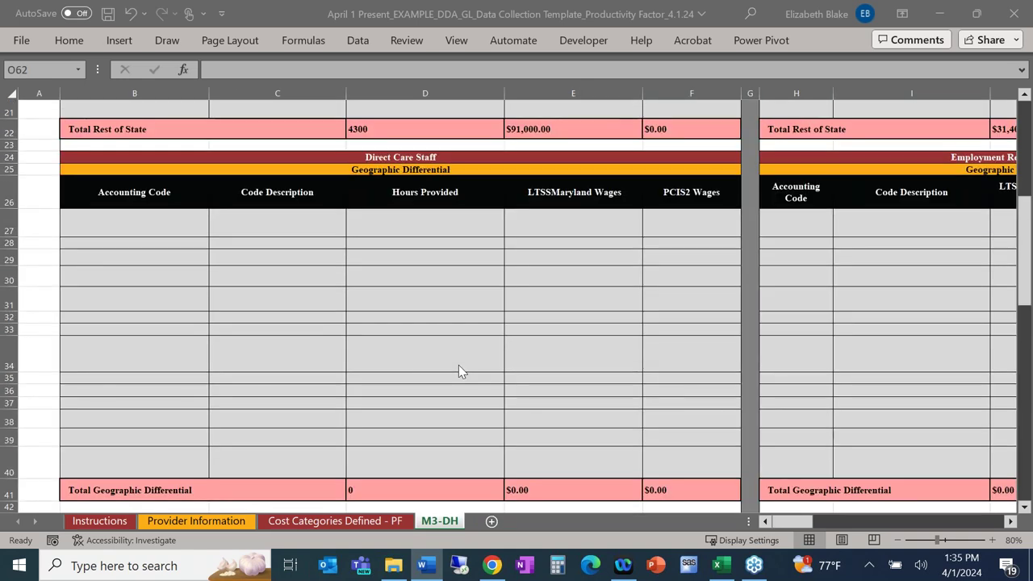
scroll(459, 371, up, 7)
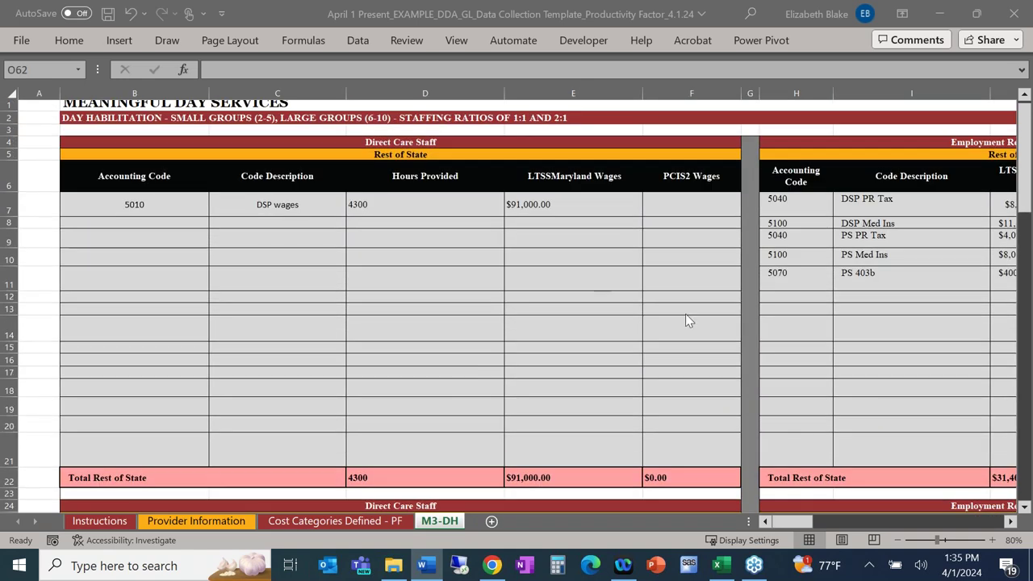
scroll(687, 320, right, 4)
scroll(687, 321, right, 5)
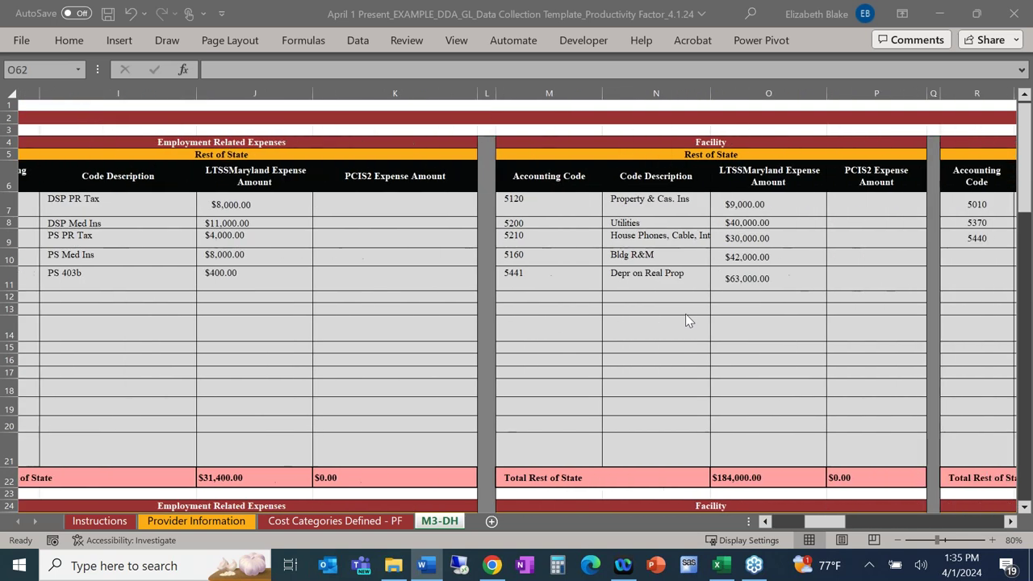
scroll(687, 320, right, 5)
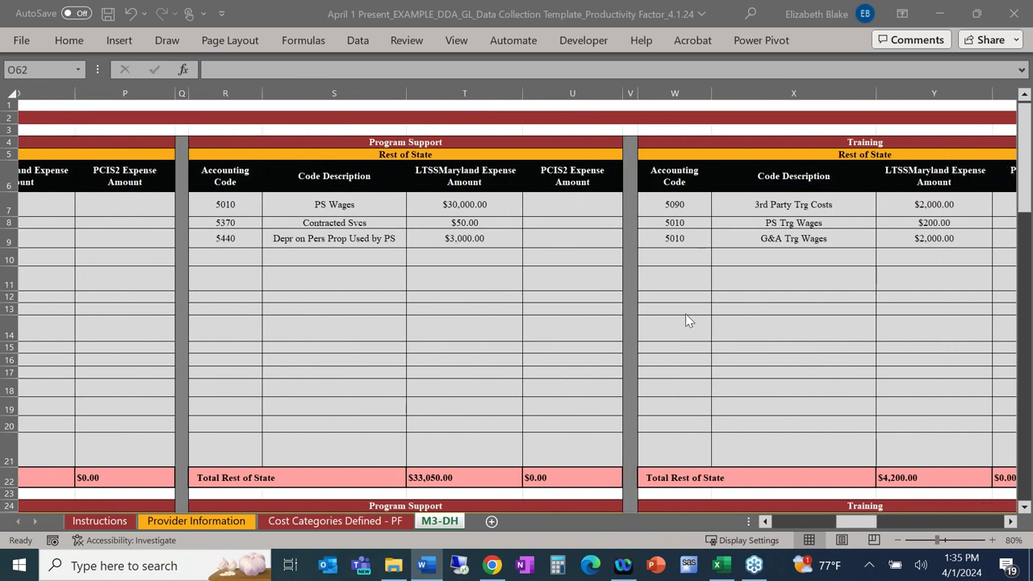
scroll(687, 320, right, 5)
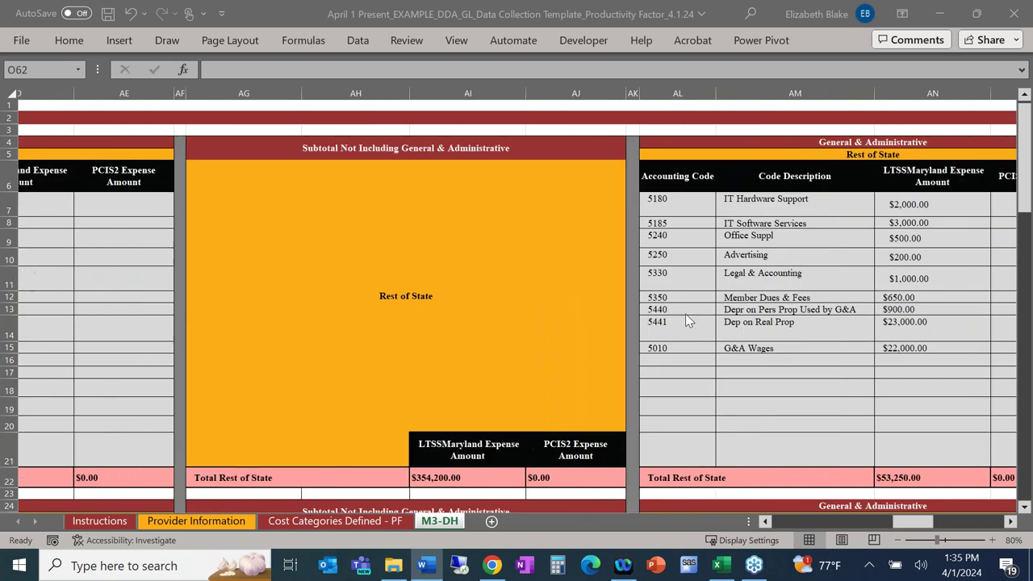
scroll(687, 320, left, 15)
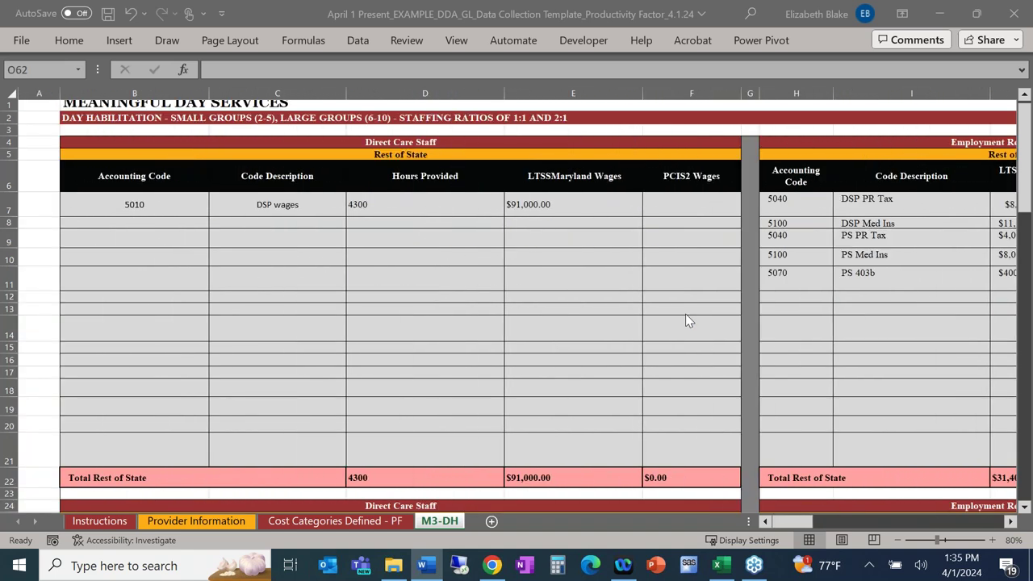
Step: Compare the Employment Related Expenses Rest of State table with its row in the Productivity Factor Data Collection table
scroll(687, 320, right, 5)
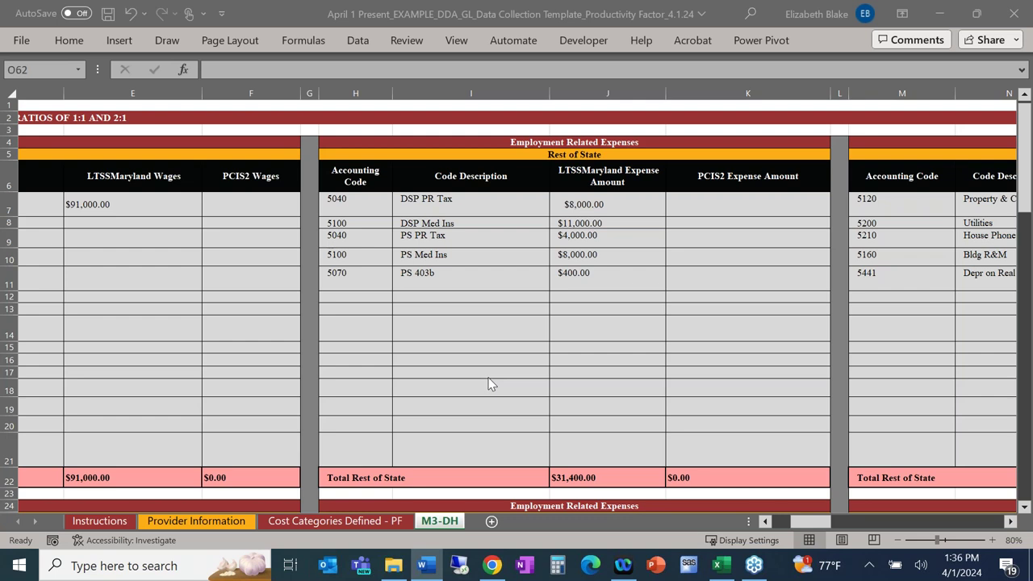
scroll(490, 384, down, 14)
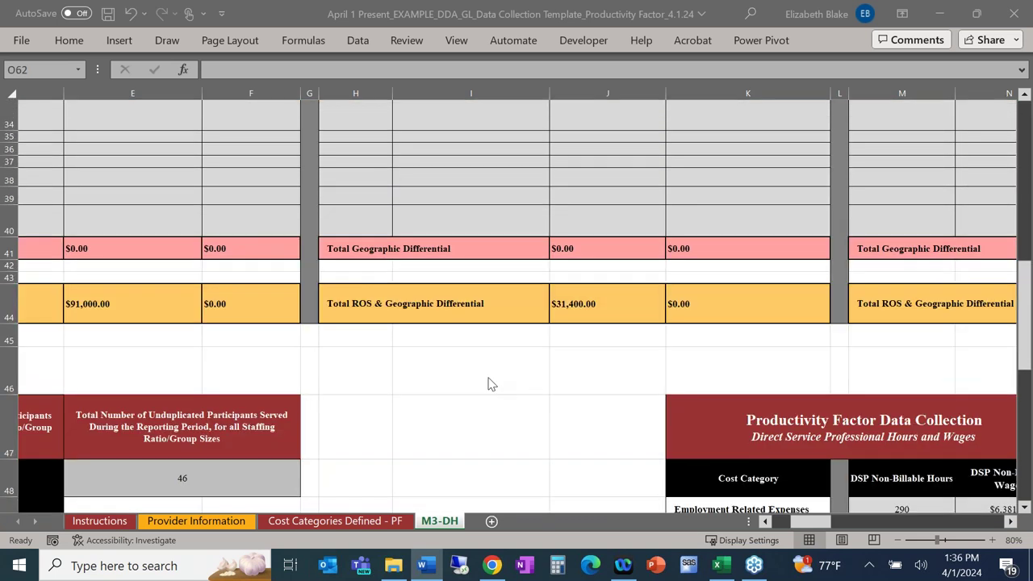
scroll(489, 384, down, 1)
scroll(490, 384, right, 3)
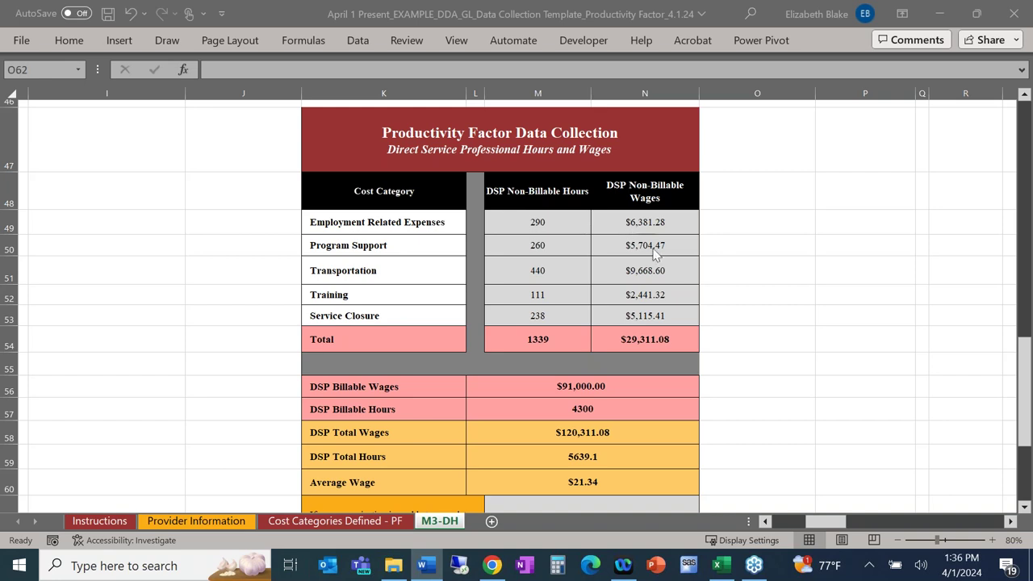
Step: Compare the Program Support Rest of State entries with the Program Support non-billable hours and wages in the productivity factor table
scroll(667, 315, up, 15)
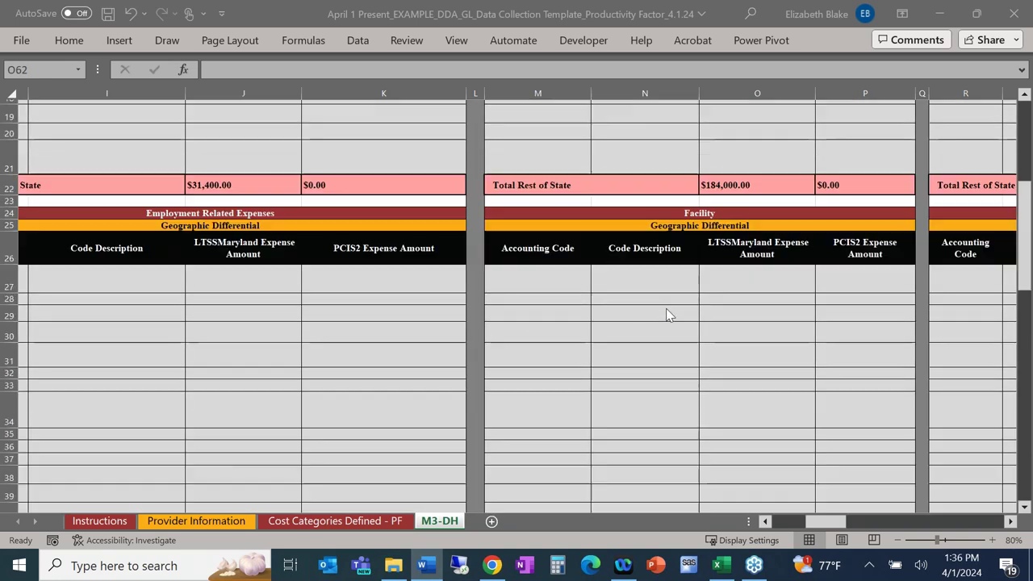
scroll(667, 310, right, 6)
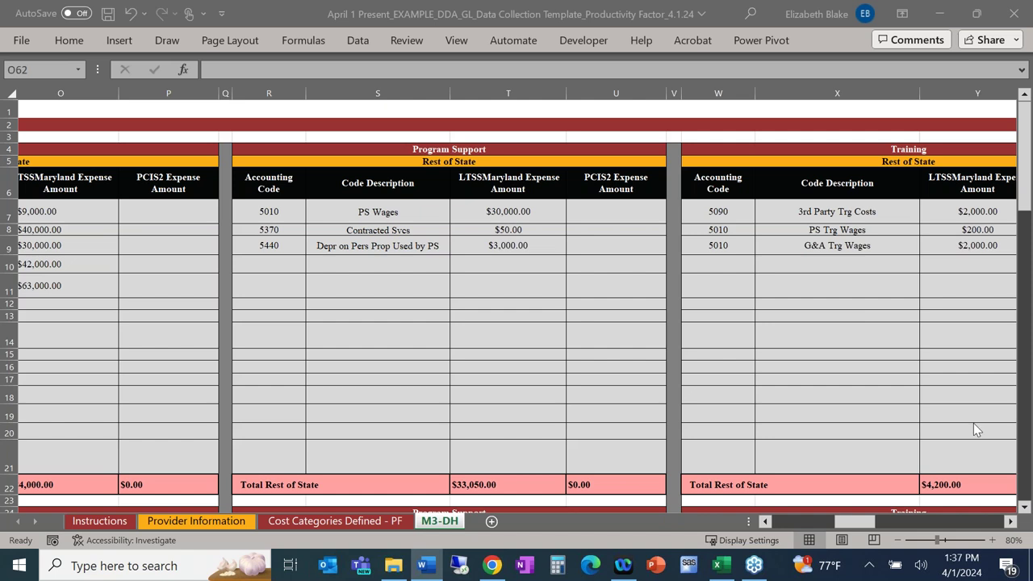
scroll(702, 397, down, 12)
scroll(702, 397, down, 2)
scroll(702, 397, left, 4)
scroll(702, 397, down, 1)
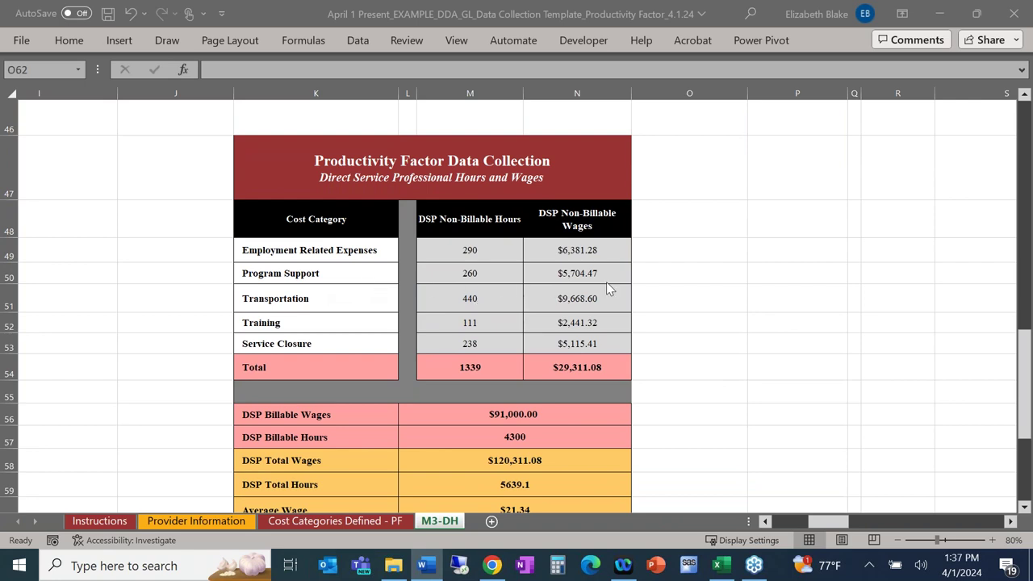
Step: Compare the Training Rest of State entries with the Training row of the Productivity Factor Data Collection table
scroll(769, 347, up, 15)
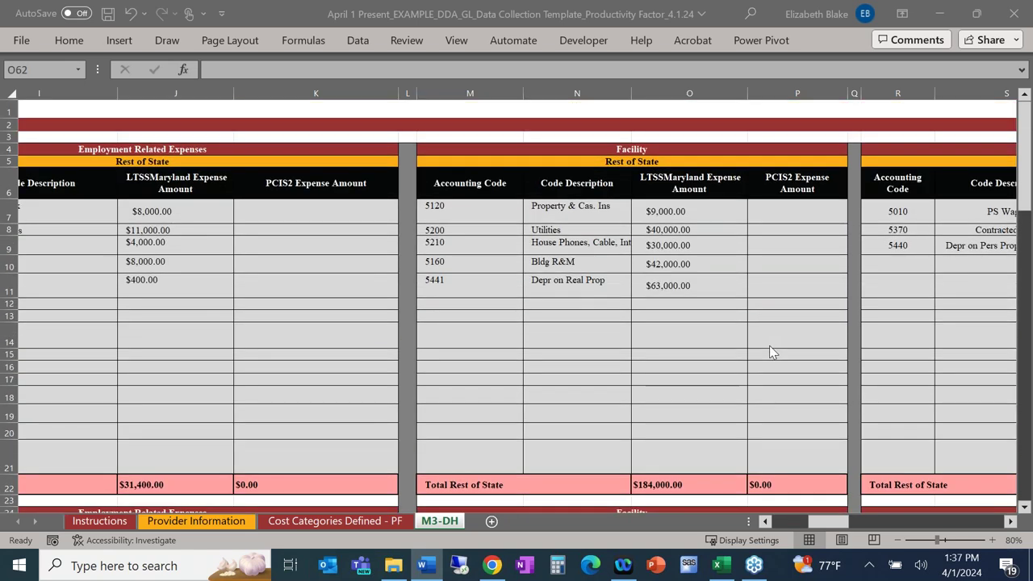
scroll(769, 345, right, 5)
scroll(768, 345, right, 3)
scroll(769, 346, left, 3)
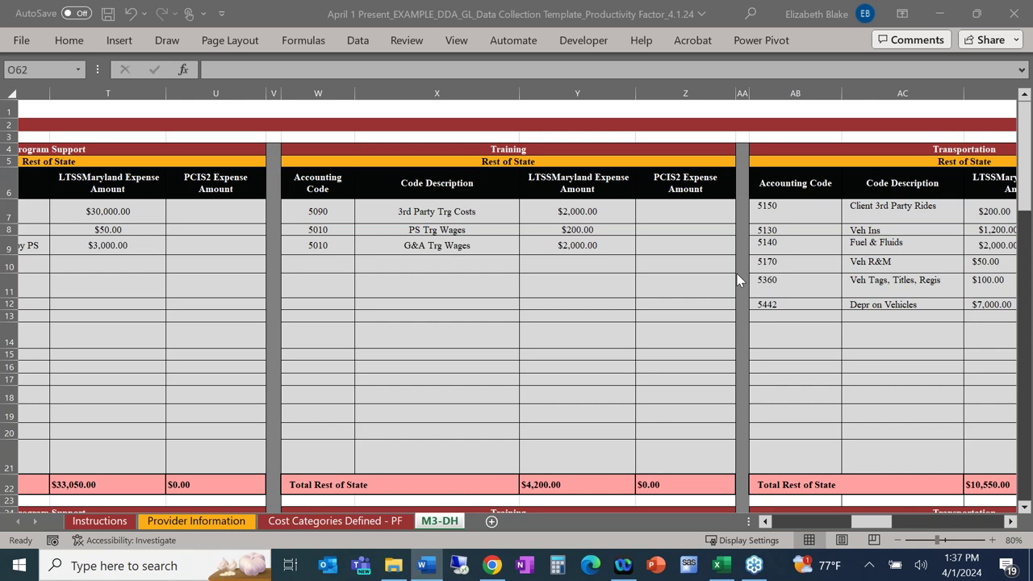
scroll(248, 438, down, 9)
scroll(248, 438, down, 5)
scroll(248, 439, left, 6)
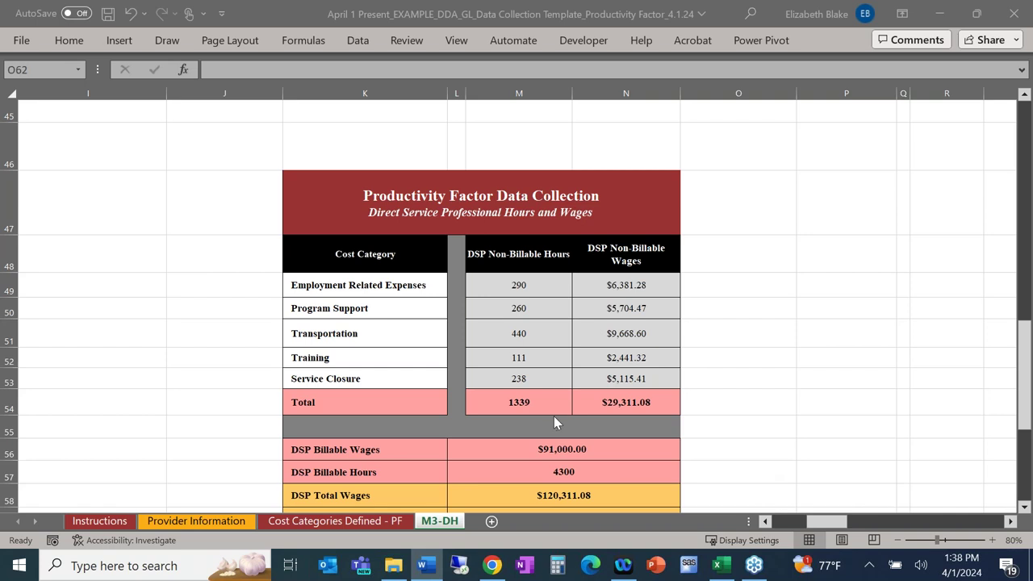
Step: Compare the Transportation Rest of State entries with the Transportation row of the Productivity Factor Data Collection table
scroll(553, 419, up, 15)
scroll(554, 421, right, 5)
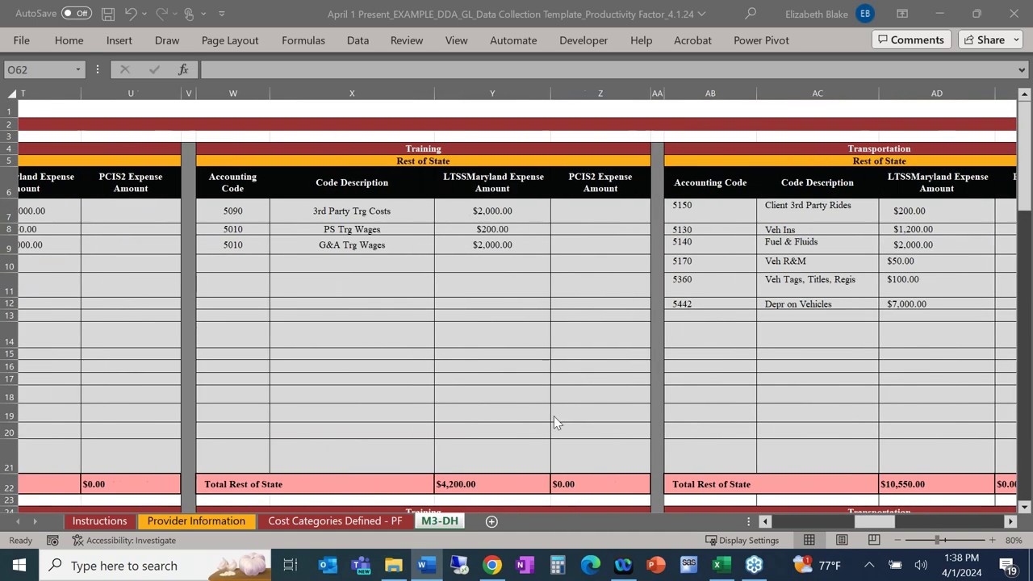
scroll(553, 421, right, 2)
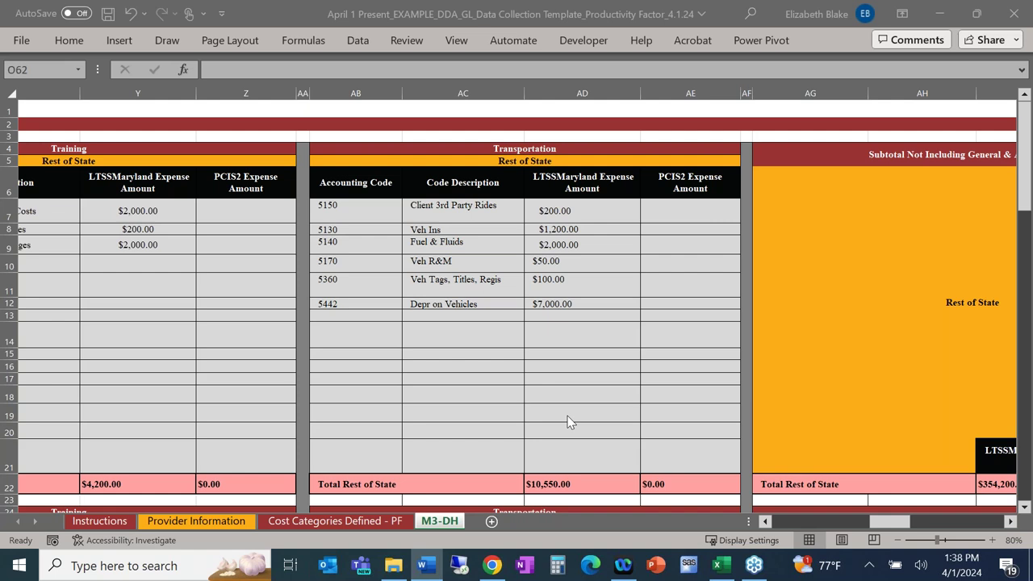
scroll(392, 520, down, 13)
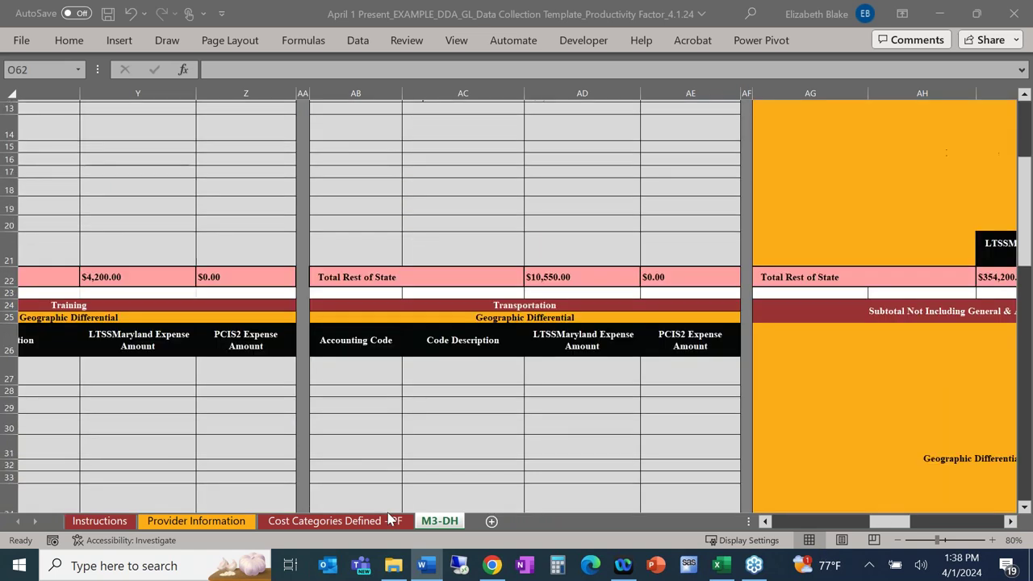
scroll(392, 520, left, 10)
scroll(392, 520, down, 2)
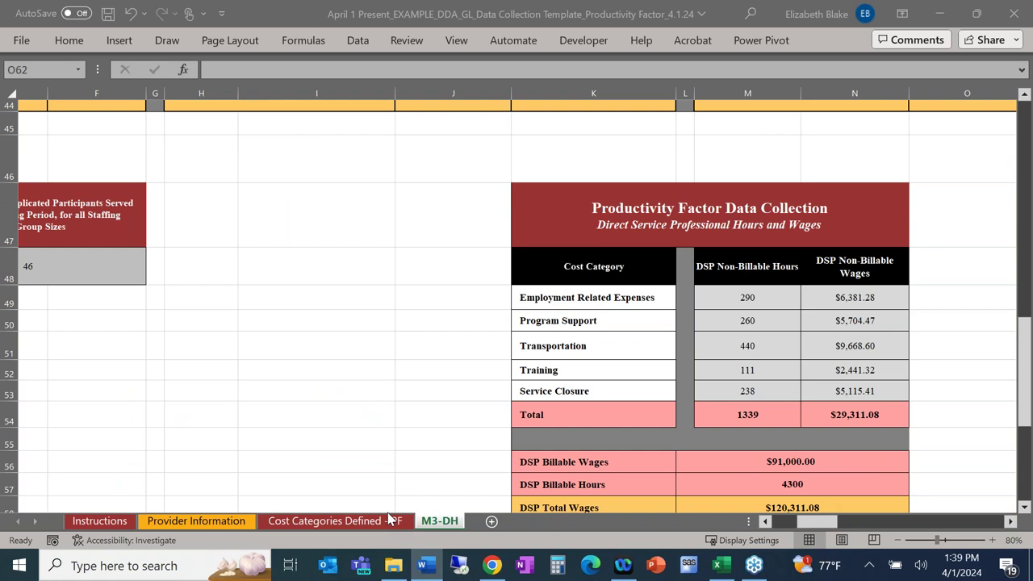
Step: Review the productivity factor totals and average wage, and show the reasoning options for organizations unable to complete the table
scroll(392, 521, right, 3)
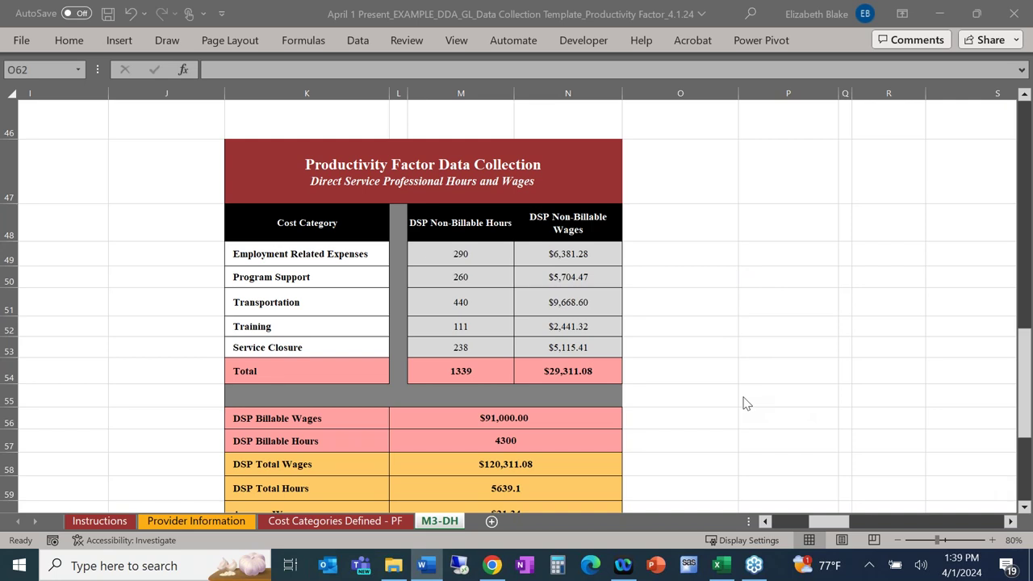
scroll(744, 404, down, 2)
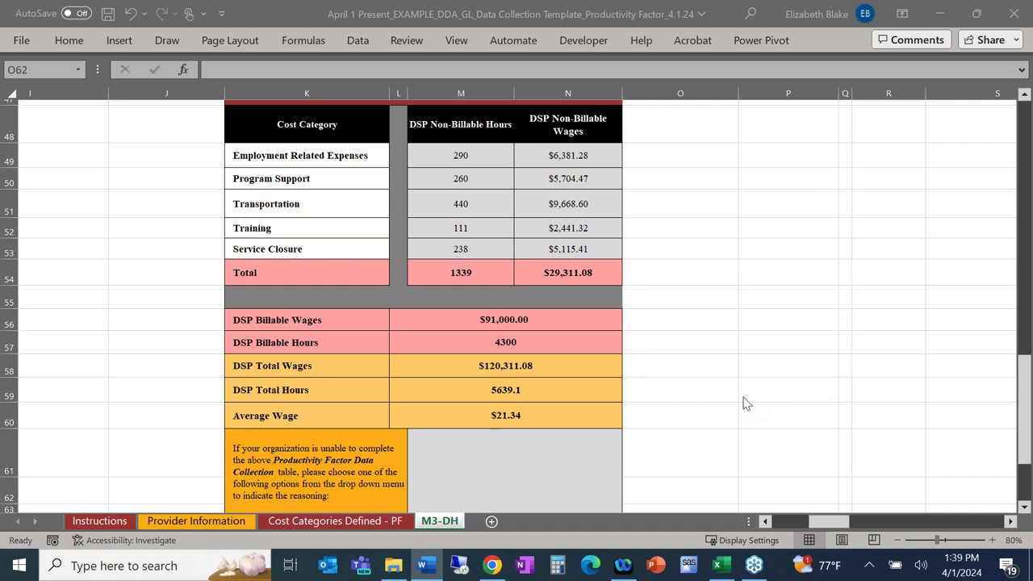
scroll(746, 404, down, 1)
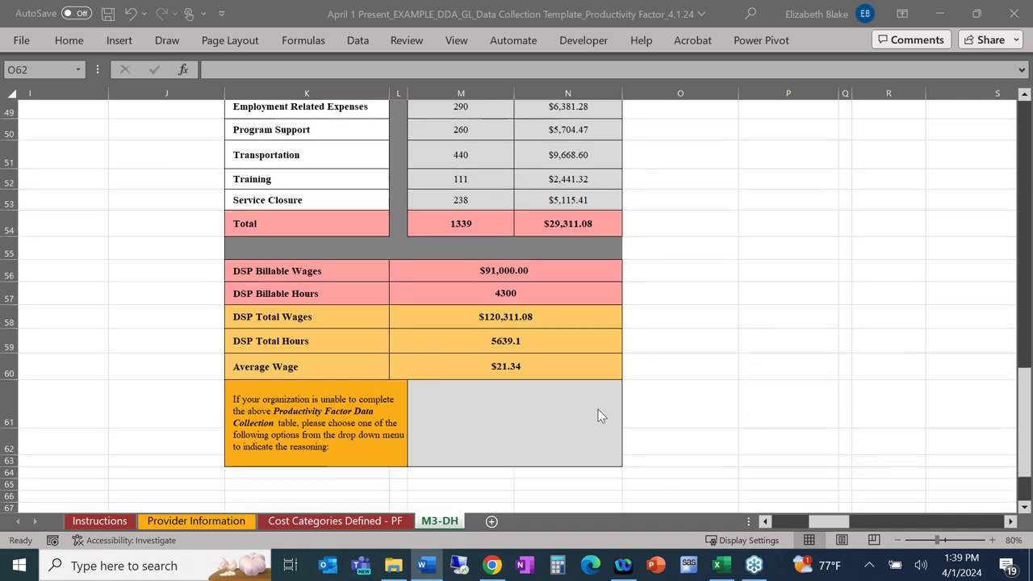
click(638, 428)
click(605, 414)
click(631, 421)
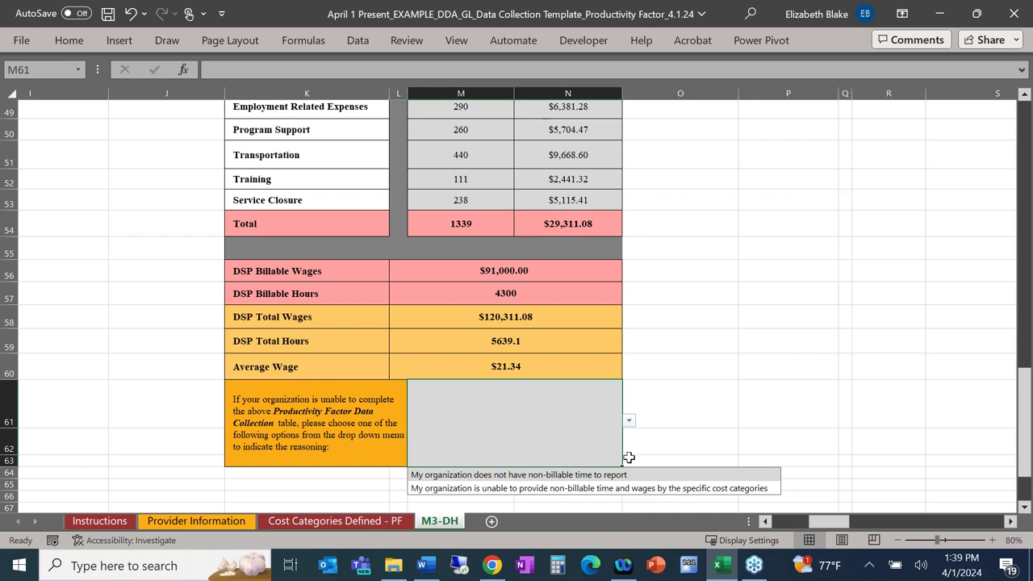
Step: Check the summaries of completed tabs and productivity factor tables on the Provider Information sheet, and return to M3-DH
click(221, 522)
click(222, 520)
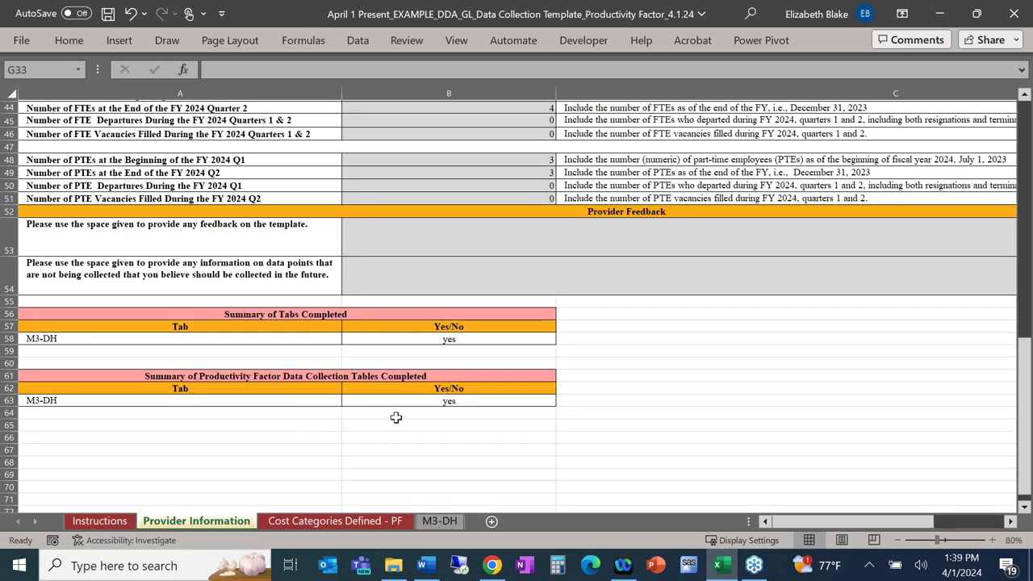
click(451, 522)
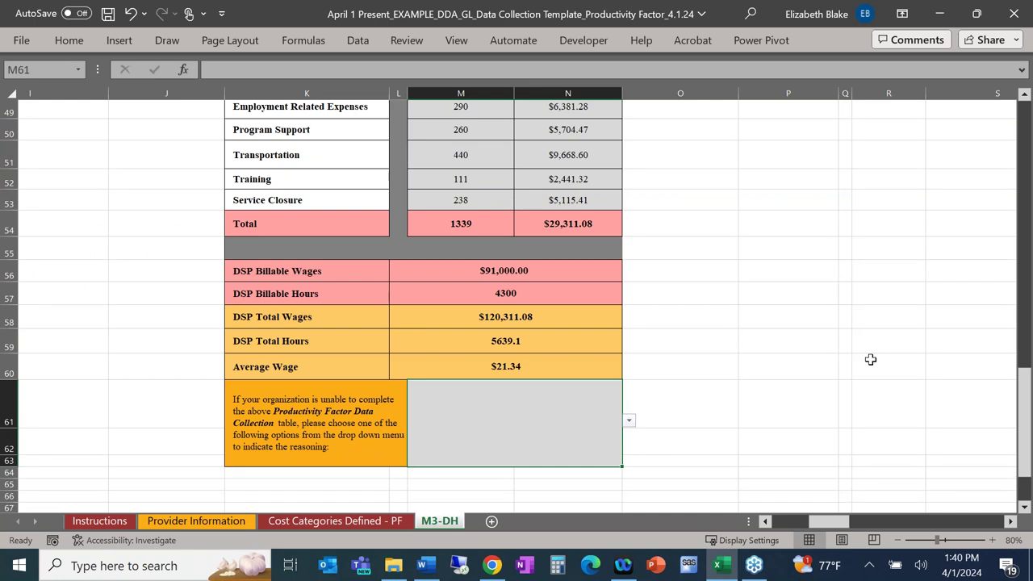
Step: Examine the Rest of State section of Payments and Utilization in LTSSMaryland and/or PCIS2 on M3-DH
click(934, 248)
scroll(934, 249, up, 16)
scroll(934, 248, right, 5)
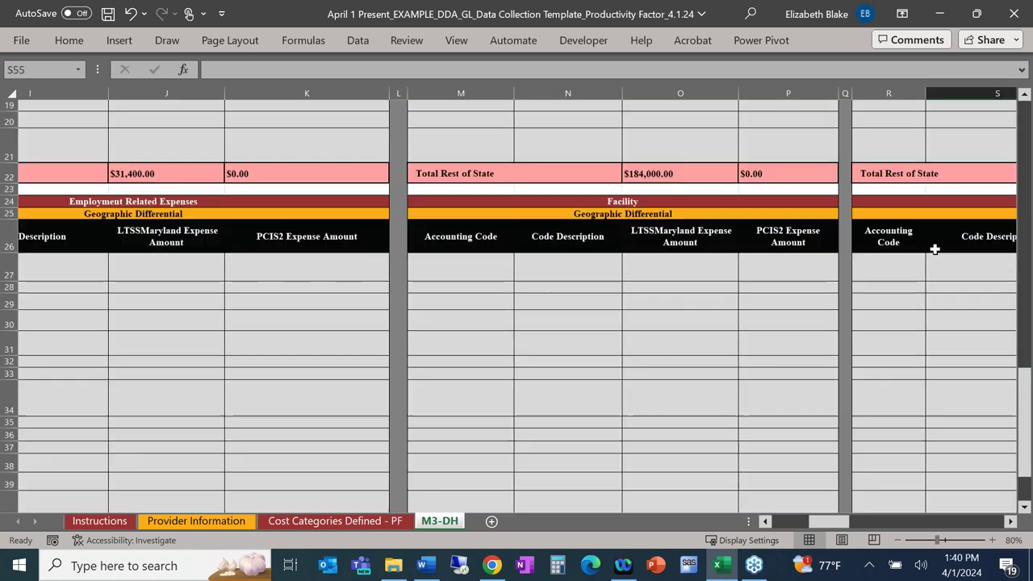
scroll(935, 249, right, 10)
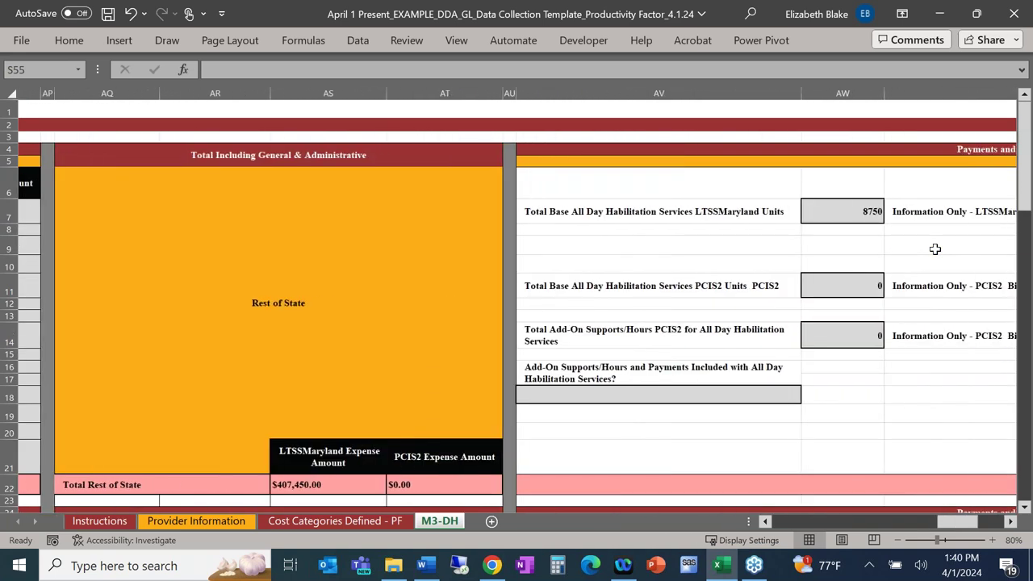
scroll(934, 248, right, 4)
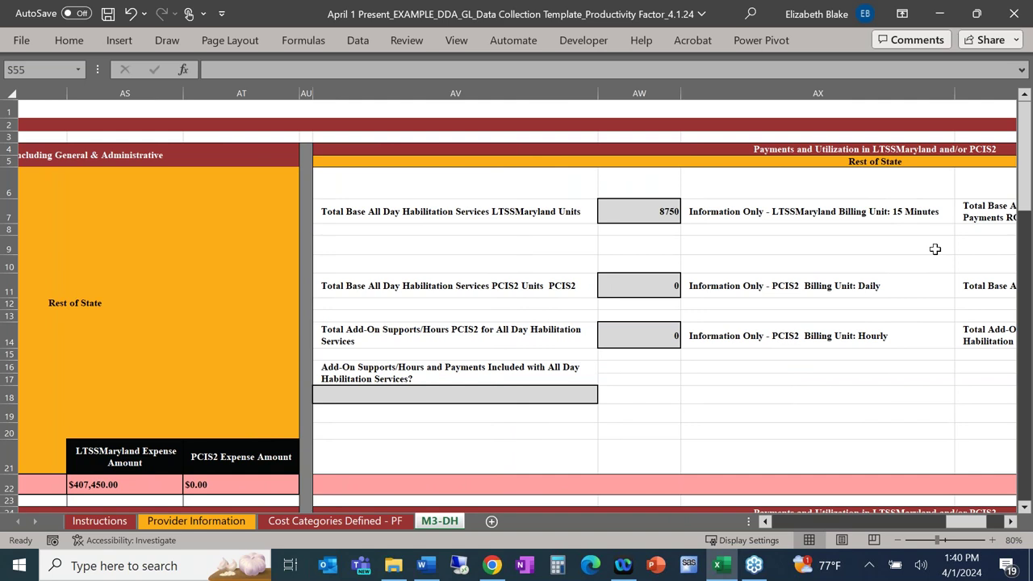
scroll(934, 248, right, 1)
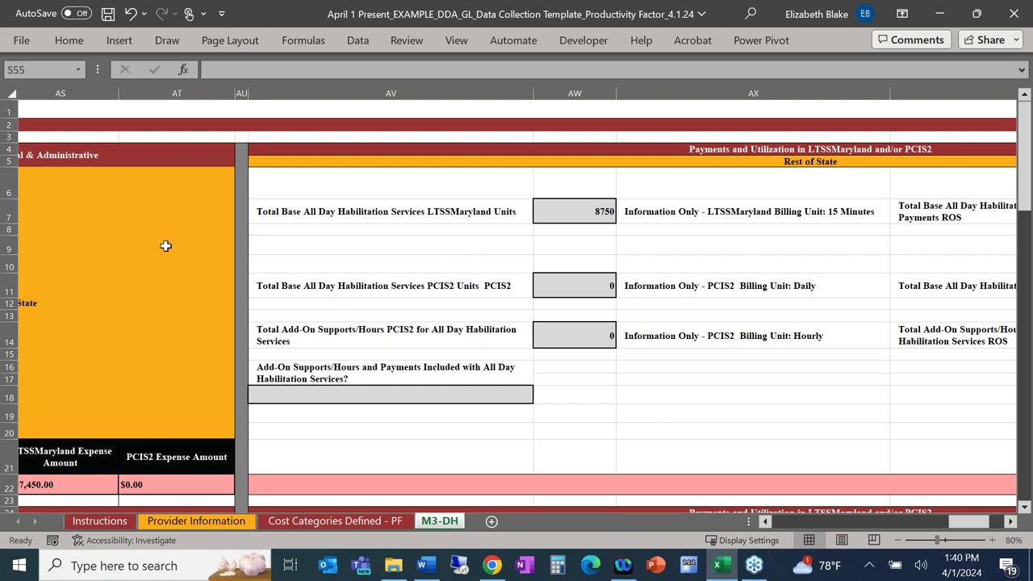
Step: Examine the participant tables by staffing ratio, group size and day of the week below the Direct Care Staff section
scroll(342, 301, left, 5)
scroll(342, 301, left, 10)
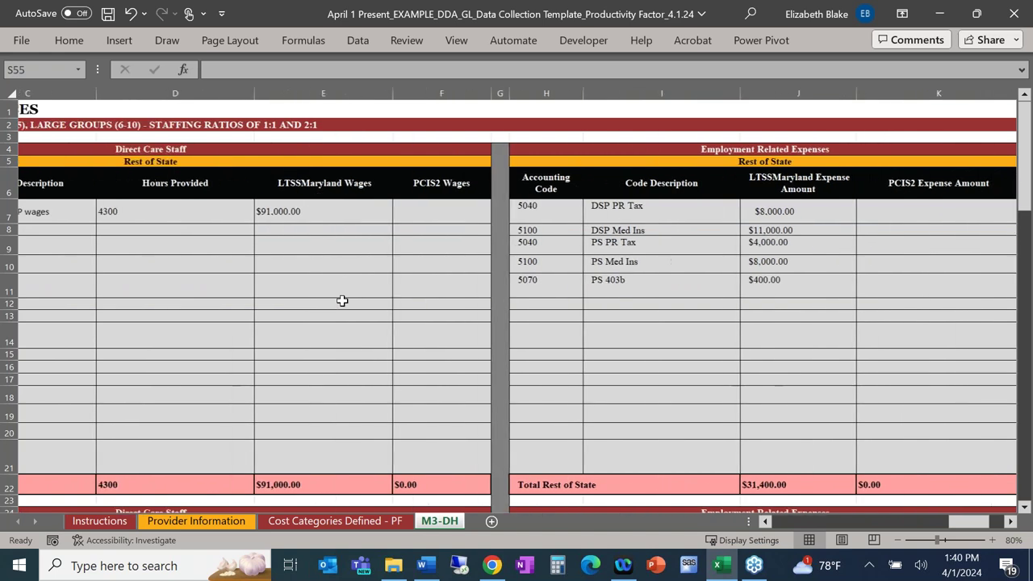
scroll(342, 301, down, 1)
scroll(342, 301, down, 14)
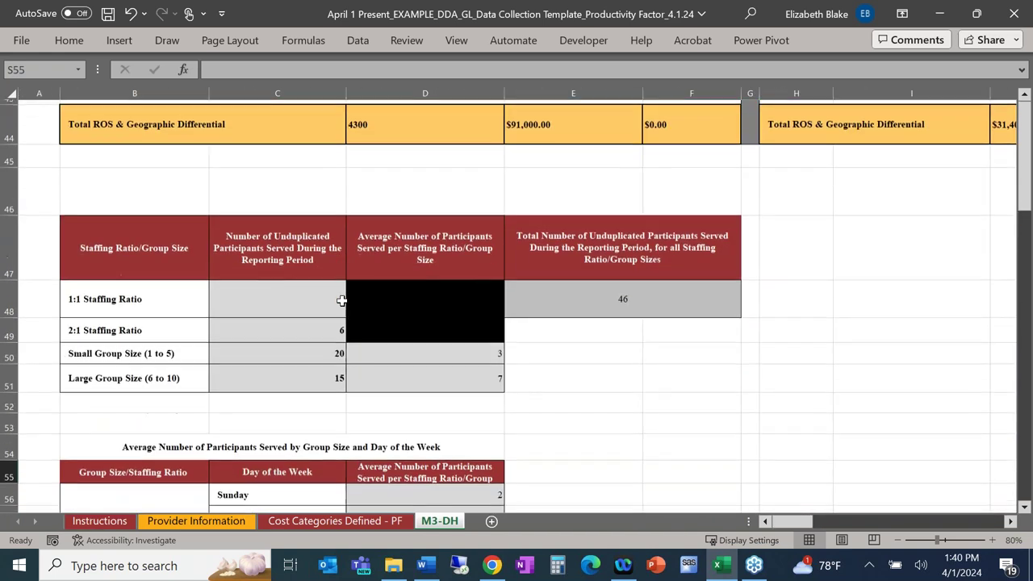
scroll(342, 301, down, 1)
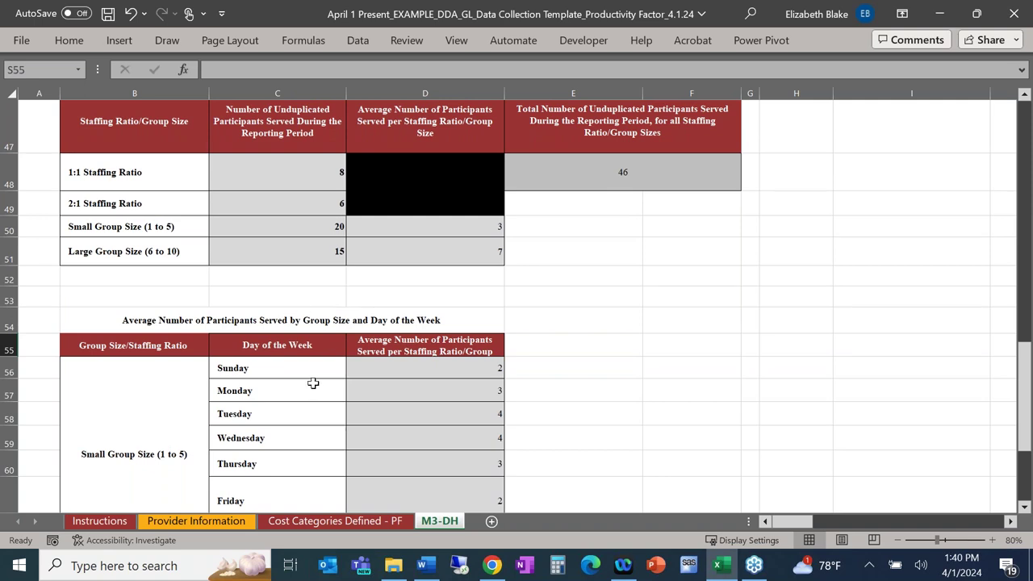
scroll(311, 383, up, 1)
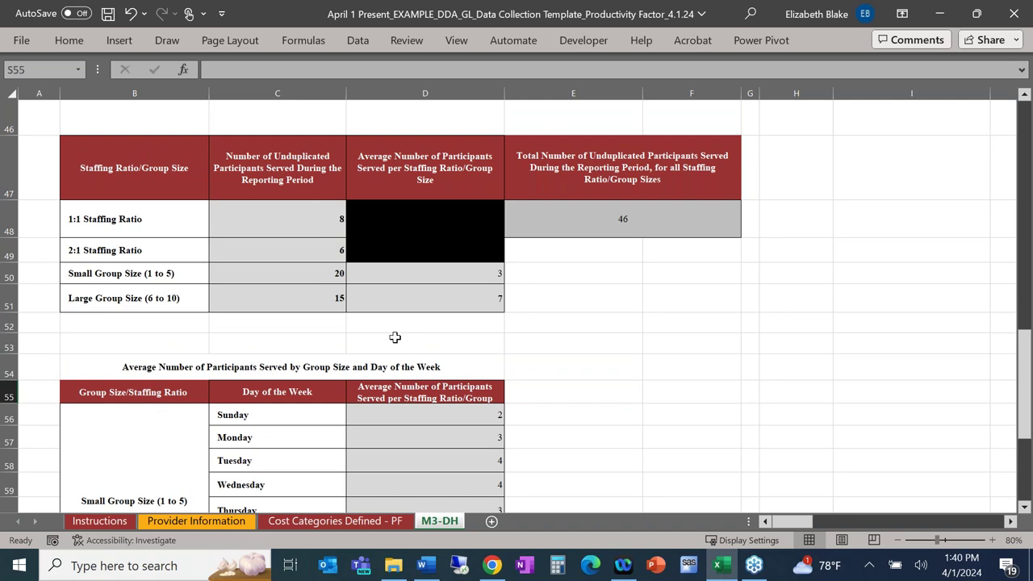